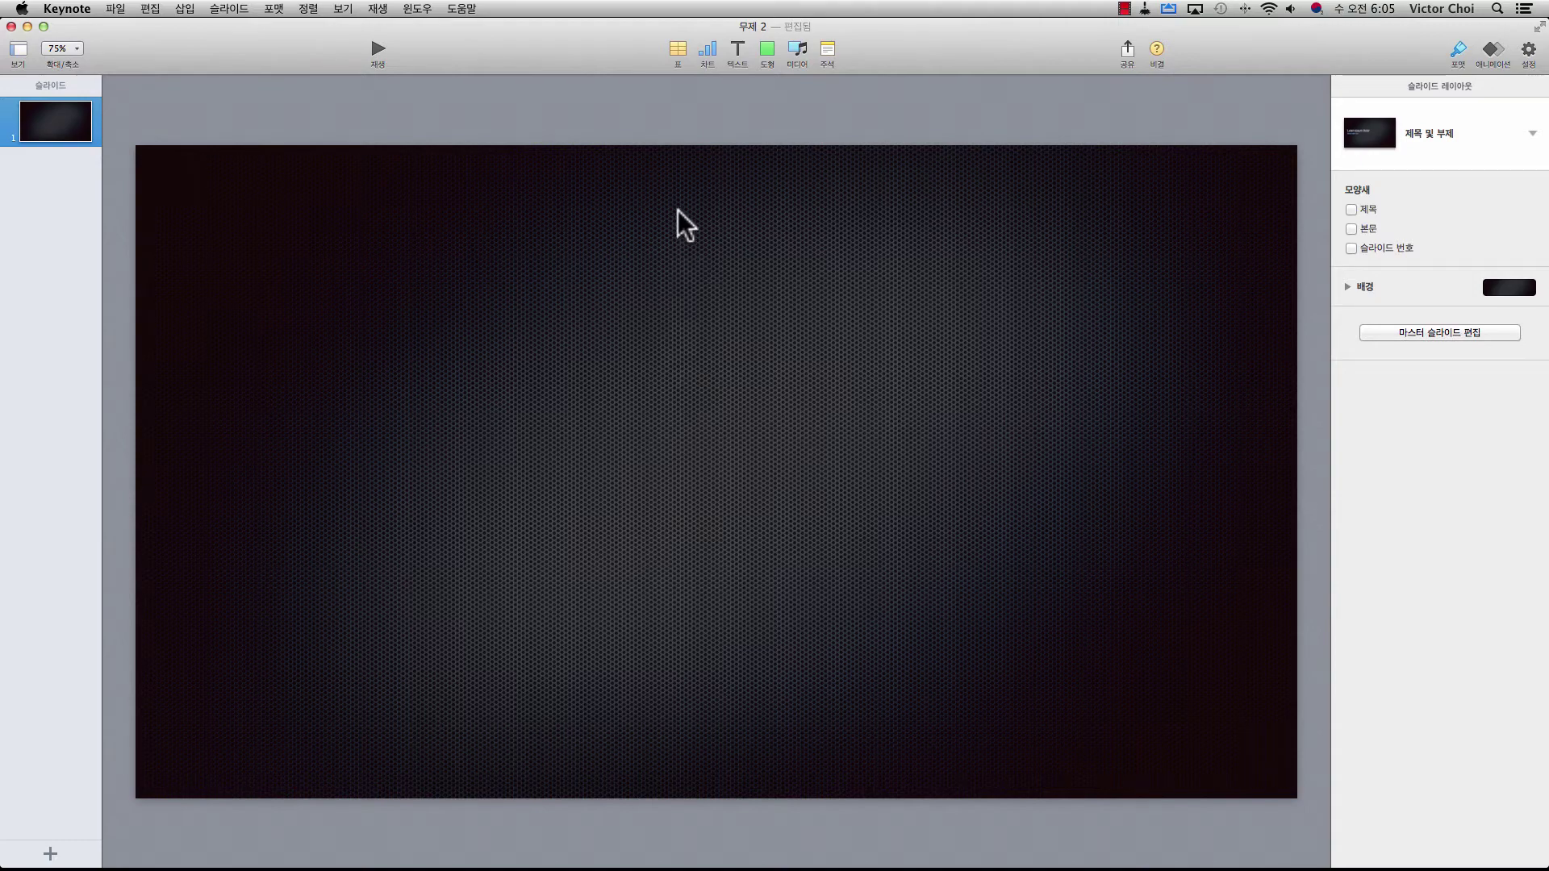
Step: Insert a 2D bubble chart on the slide and paste the copied yearly data into its chart data table
{"action": "left_click", "coordinate": [708, 52]}
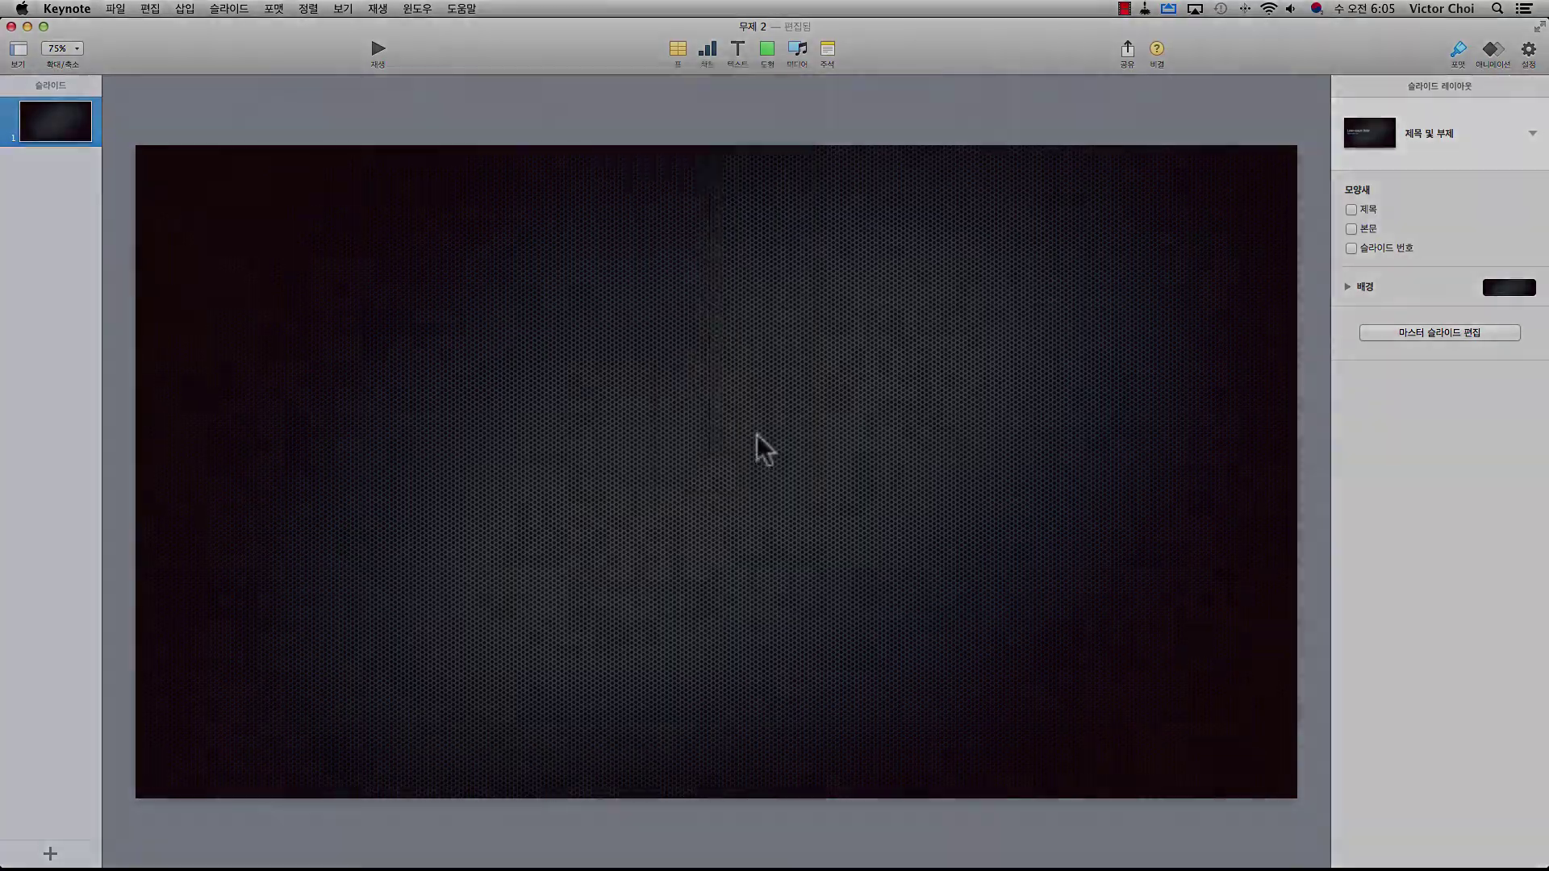
{"action": "left_click", "coordinate": [756, 436]}
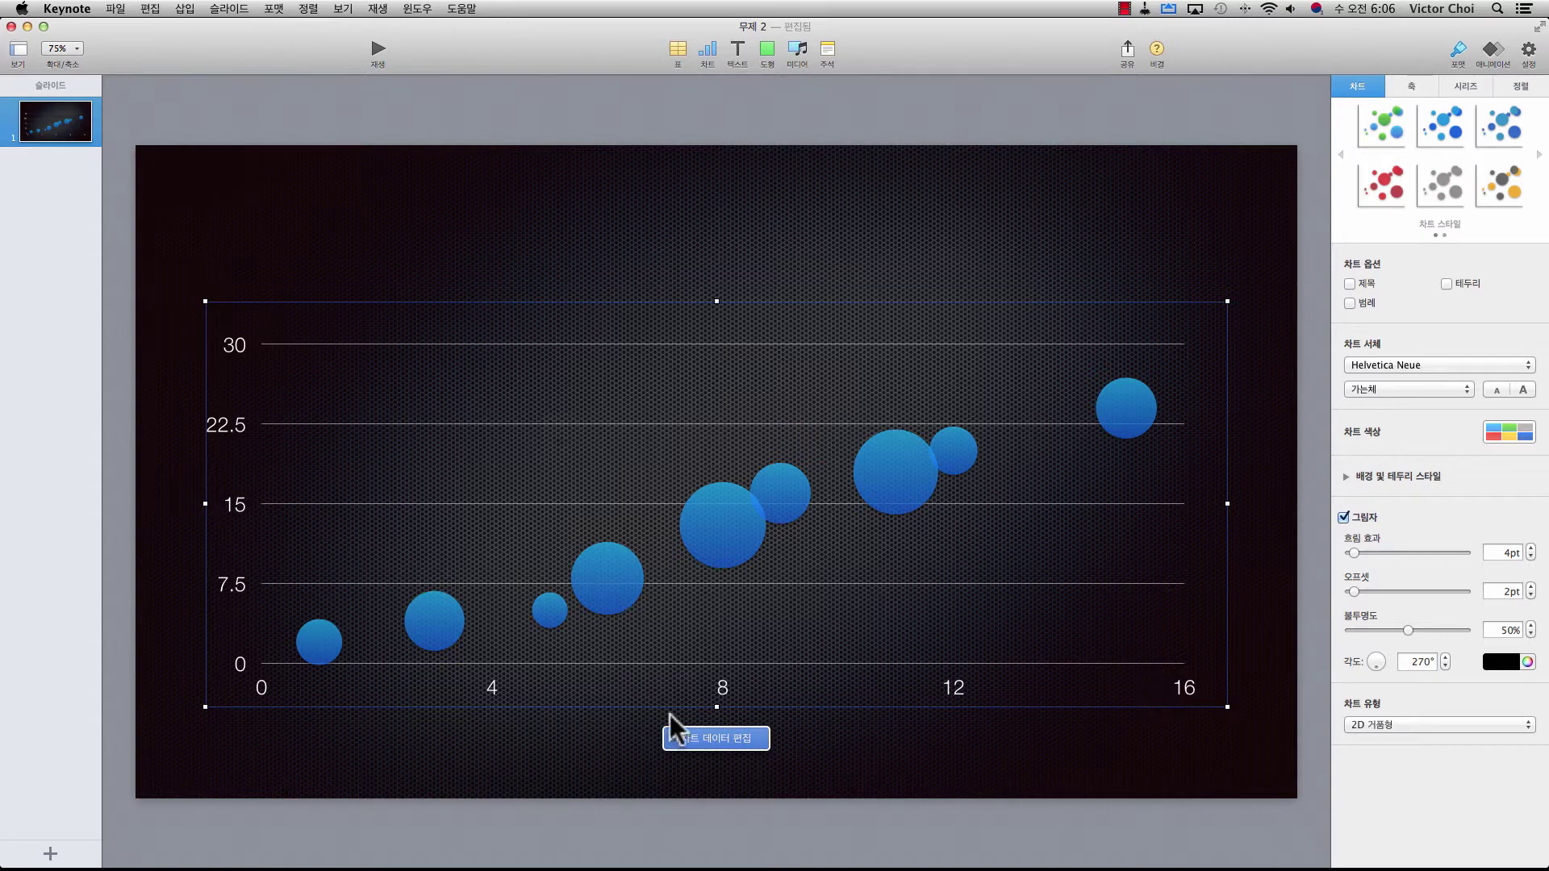
{"action": "left_click", "coordinate": [716, 740]}
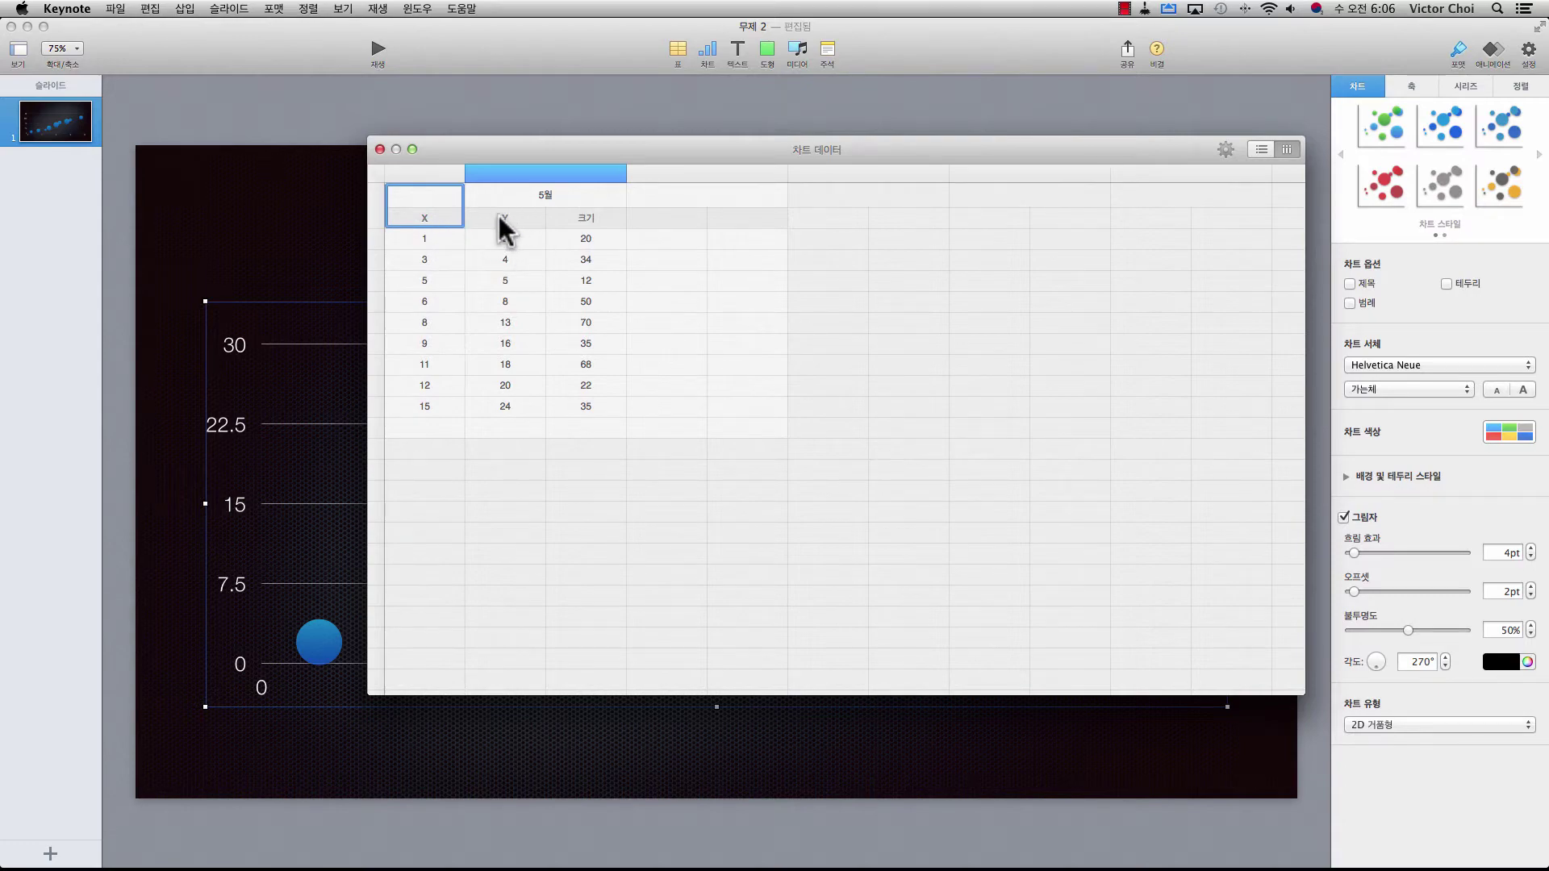
{"action": "key", "text": "super+v"}
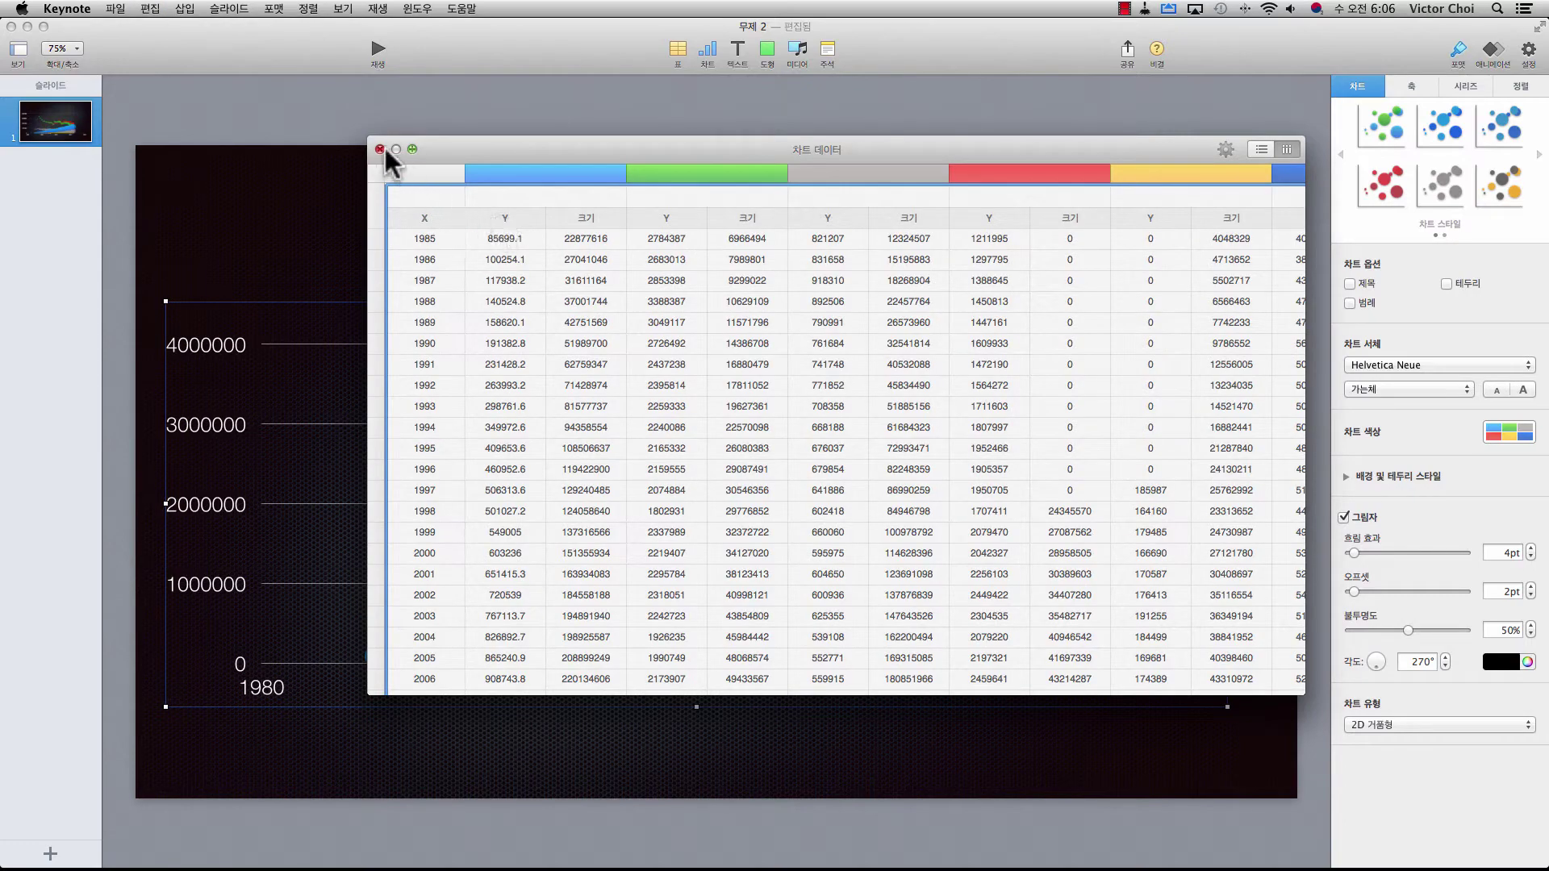
{"action": "left_click", "coordinate": [378, 148]}
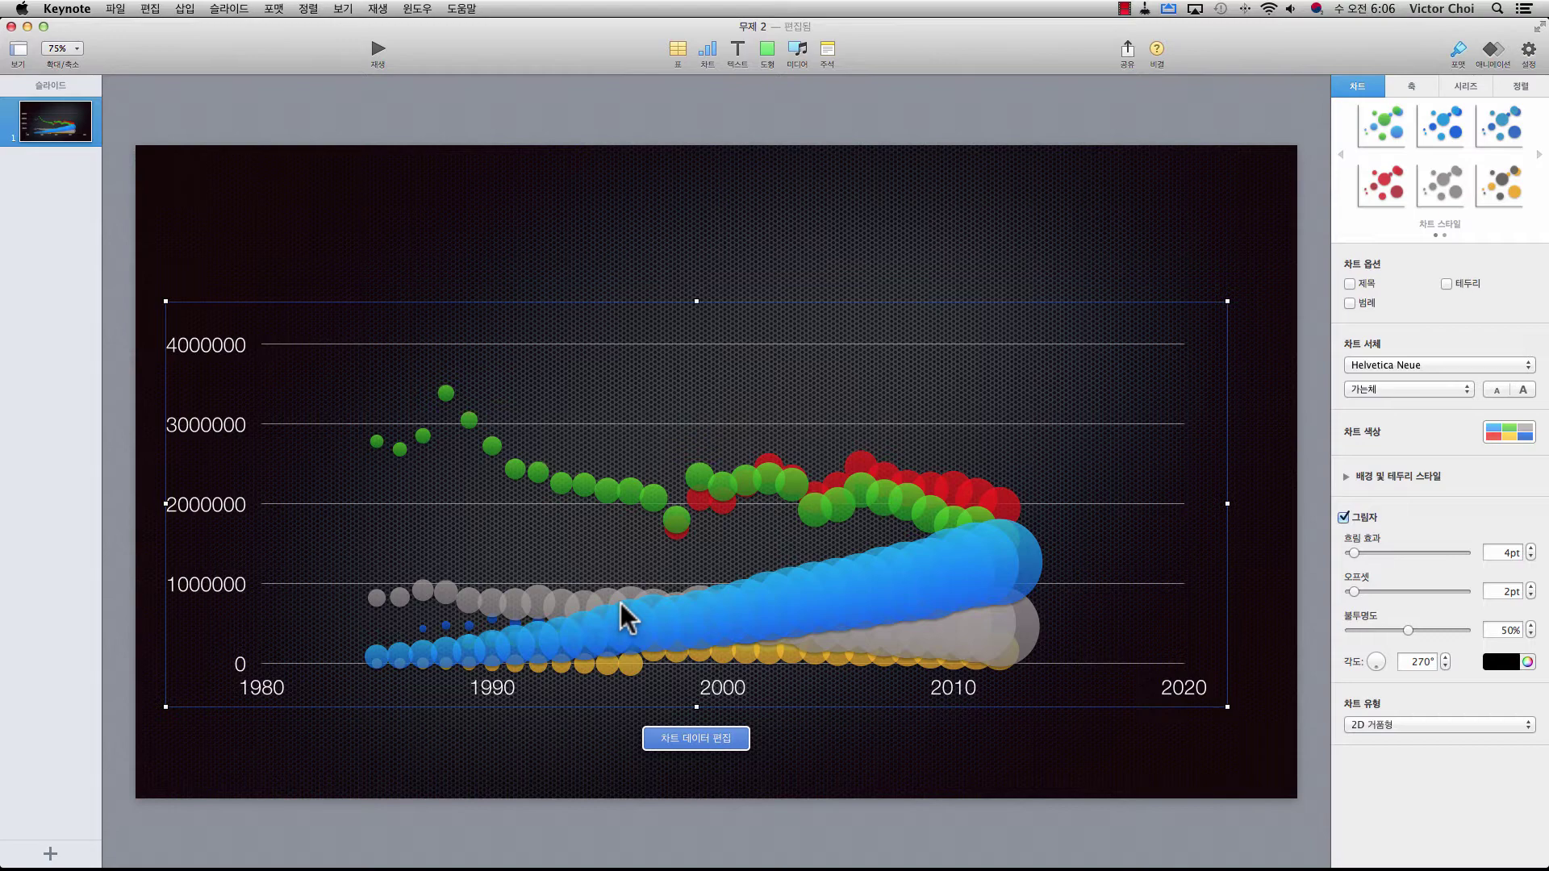
{"action": "left_click", "coordinate": [434, 273]}
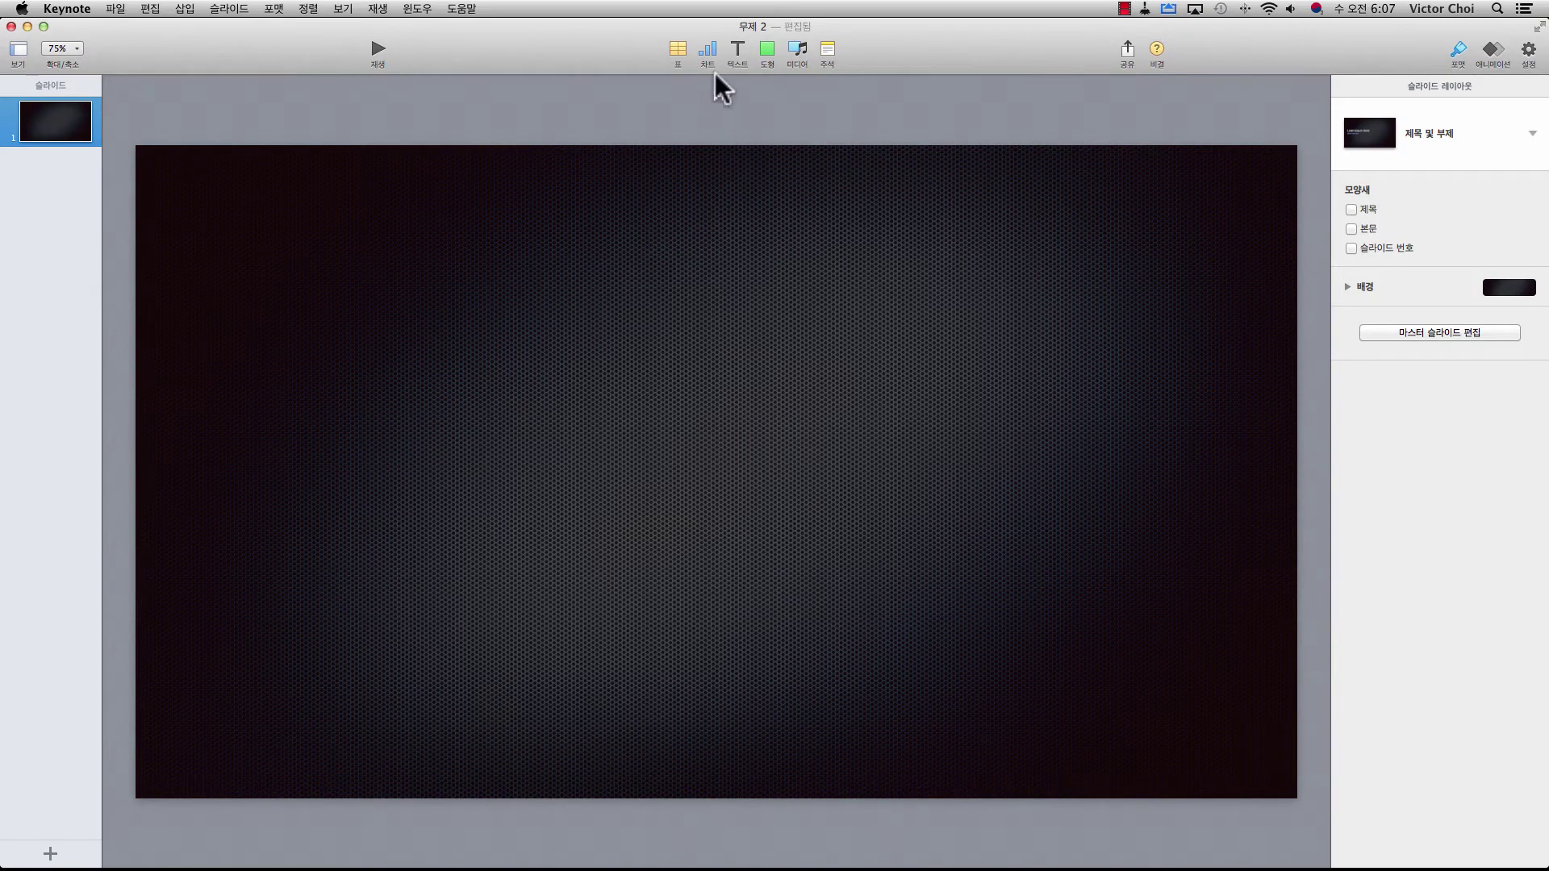
Step: Insert an interactive bubble chart and paste the copied 1985–2012 data into its data table, starting at the first row label
{"action": "left_click", "coordinate": [707, 50]}
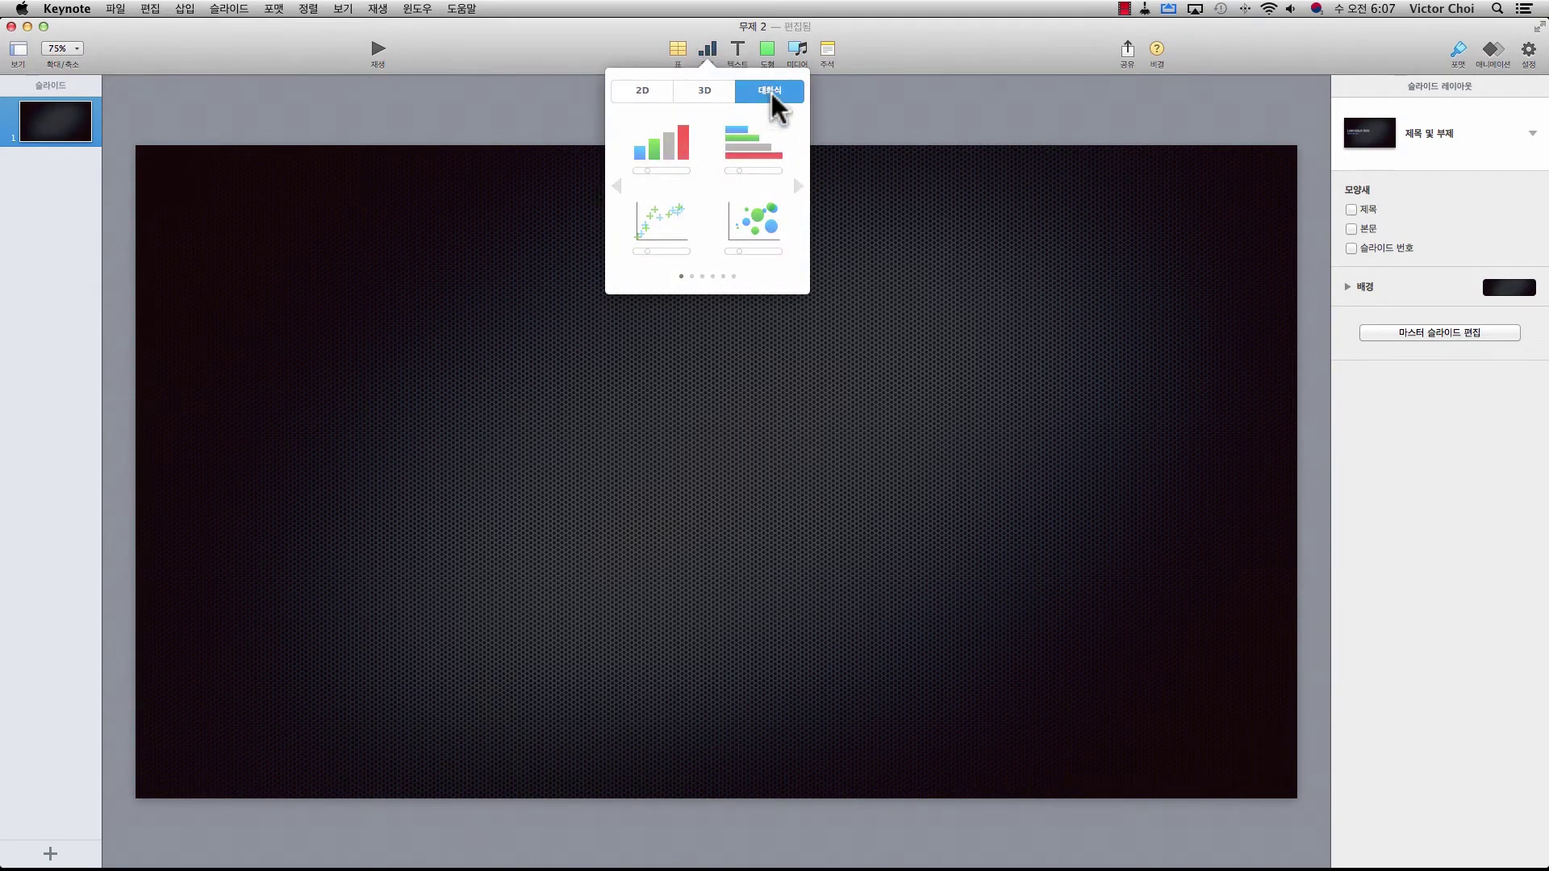
{"action": "left_click", "coordinate": [759, 222]}
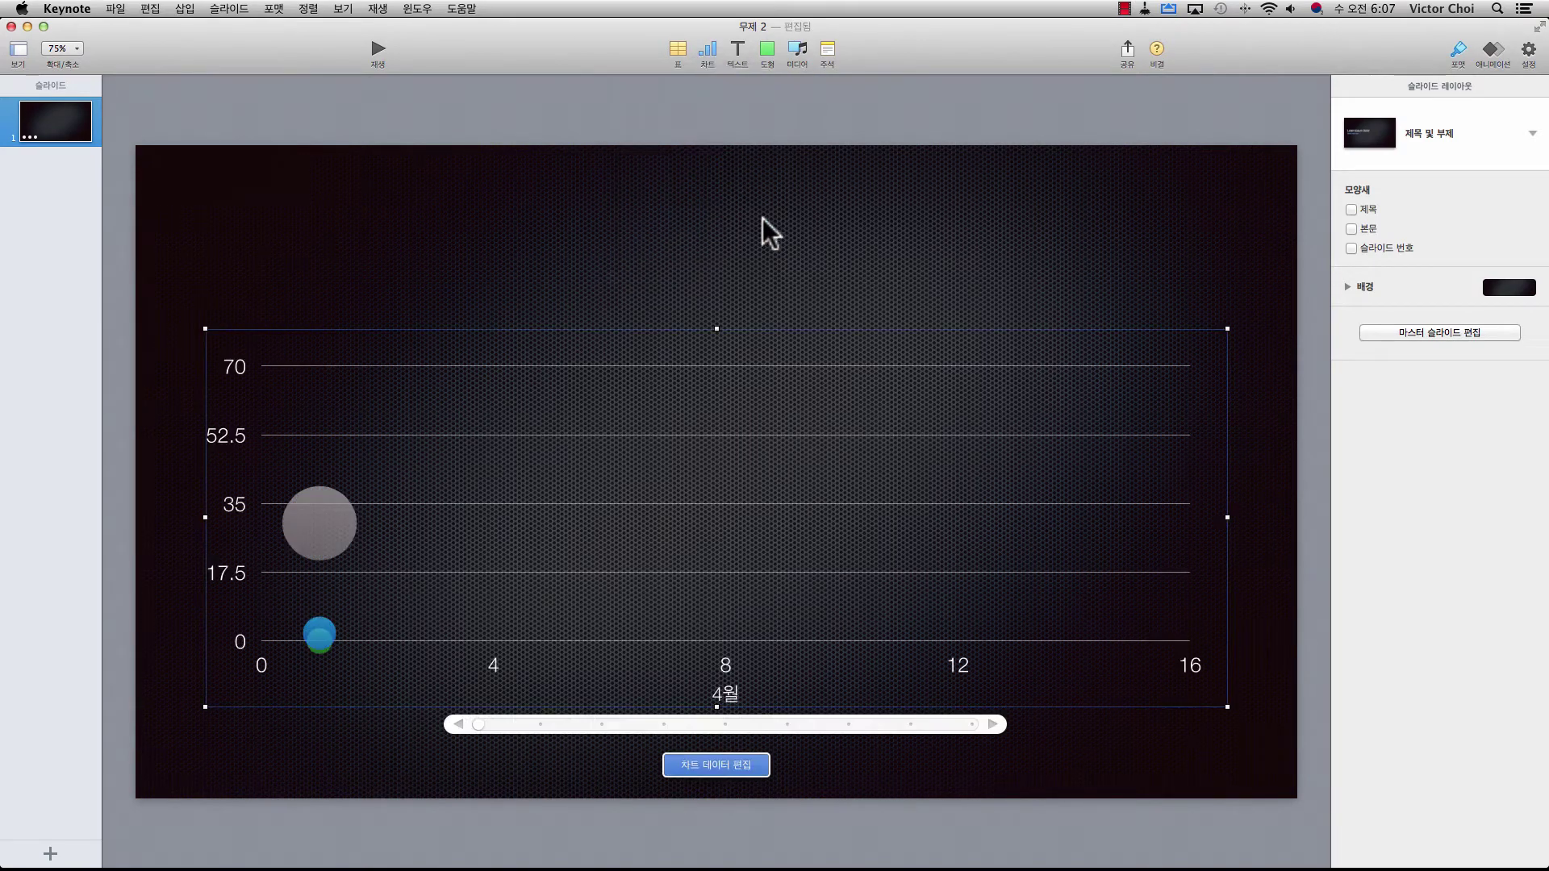
{"action": "left_click", "coordinate": [711, 764]}
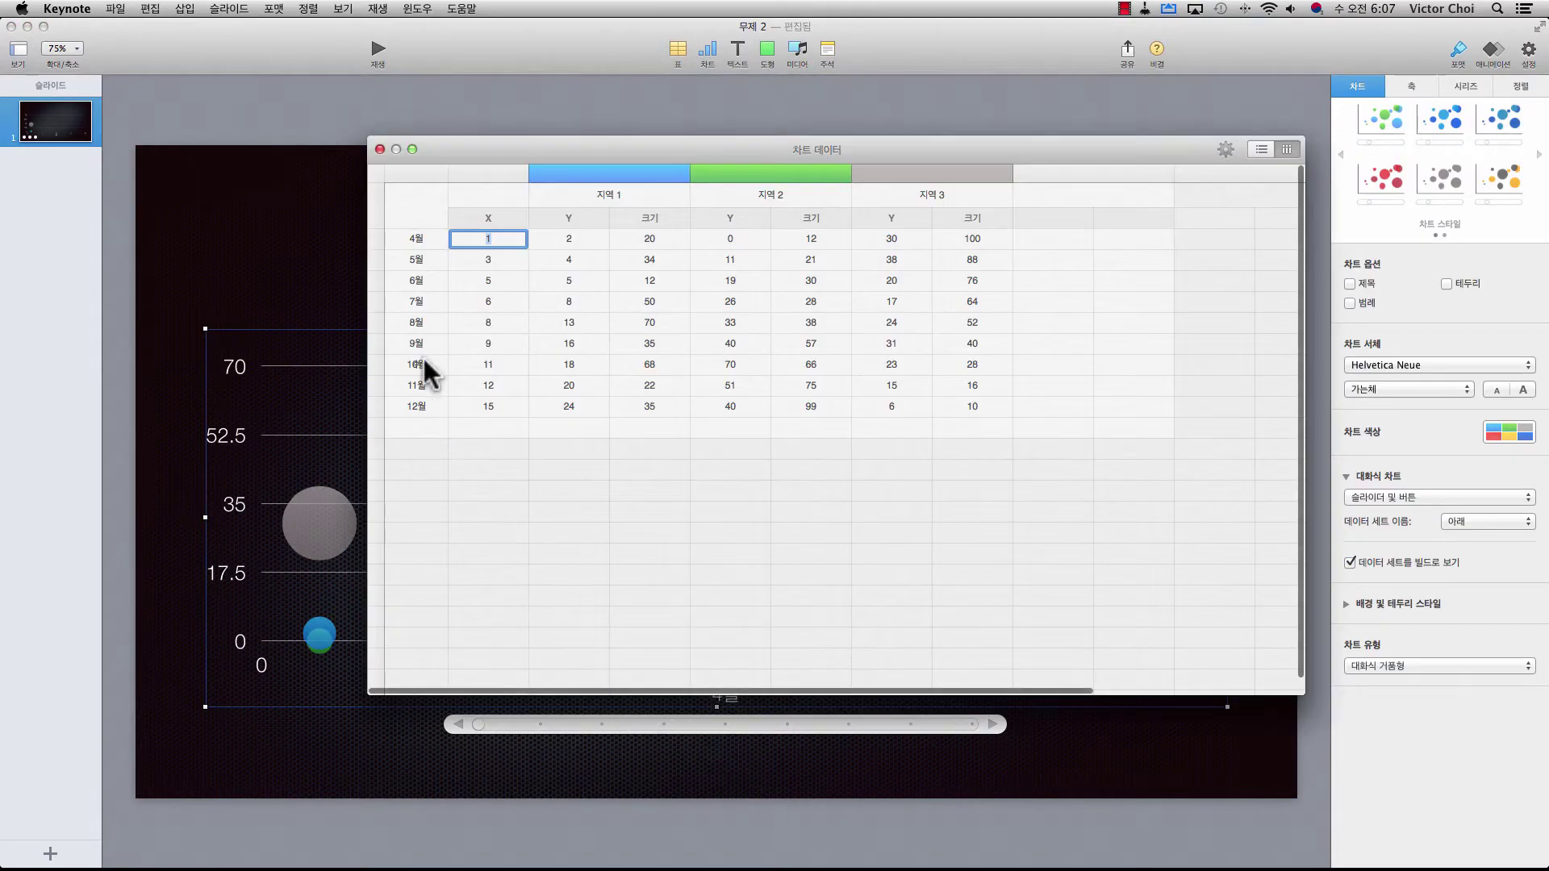
{"action": "left_click", "coordinate": [403, 238]}
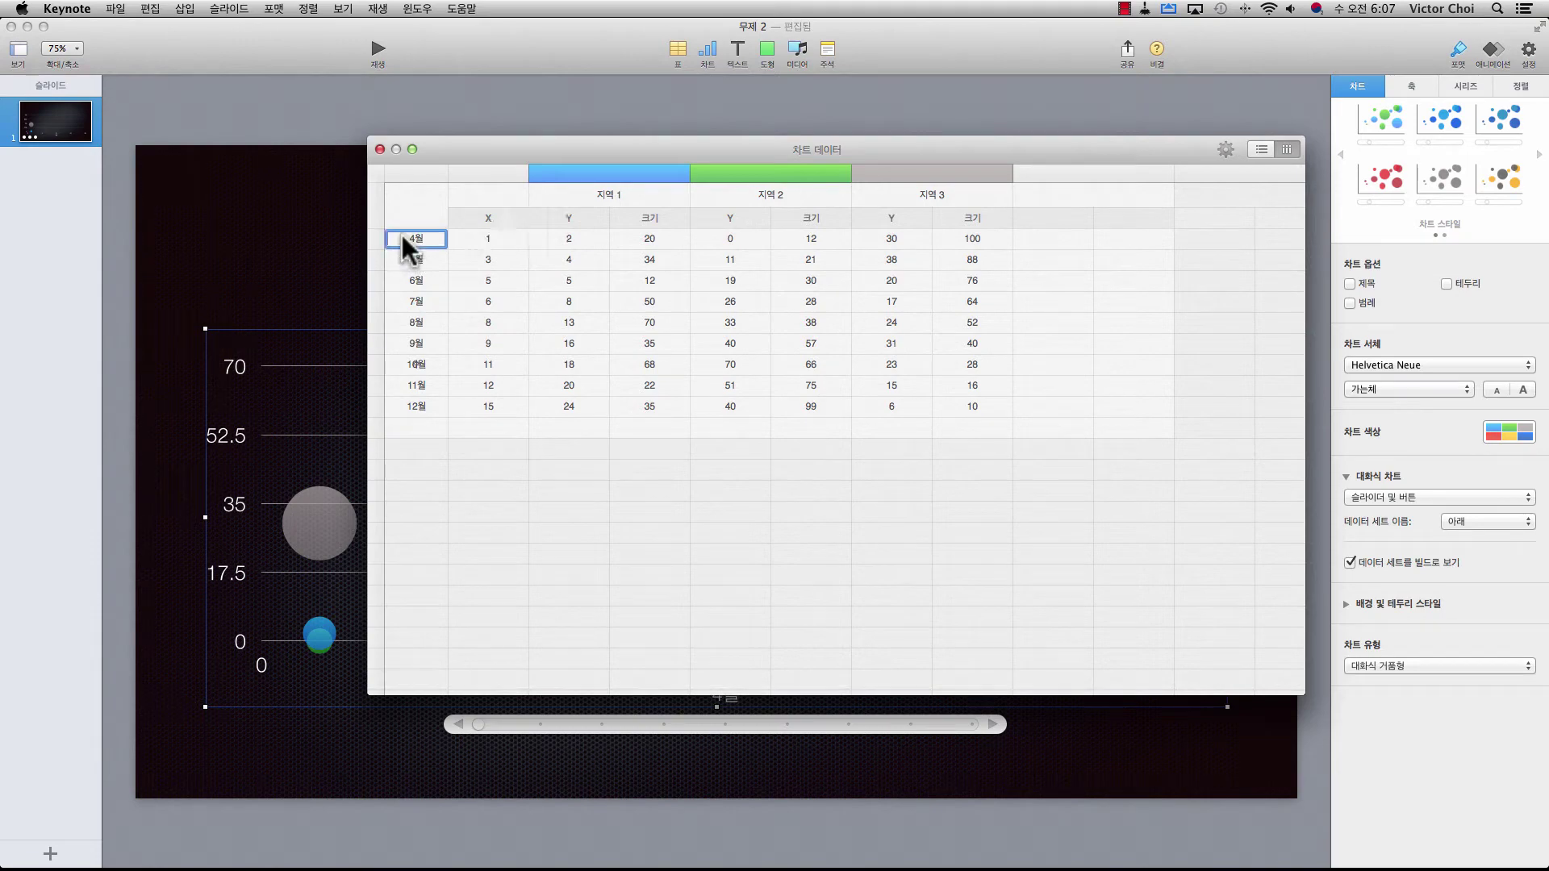
{"action": "key", "text": "super+v"}
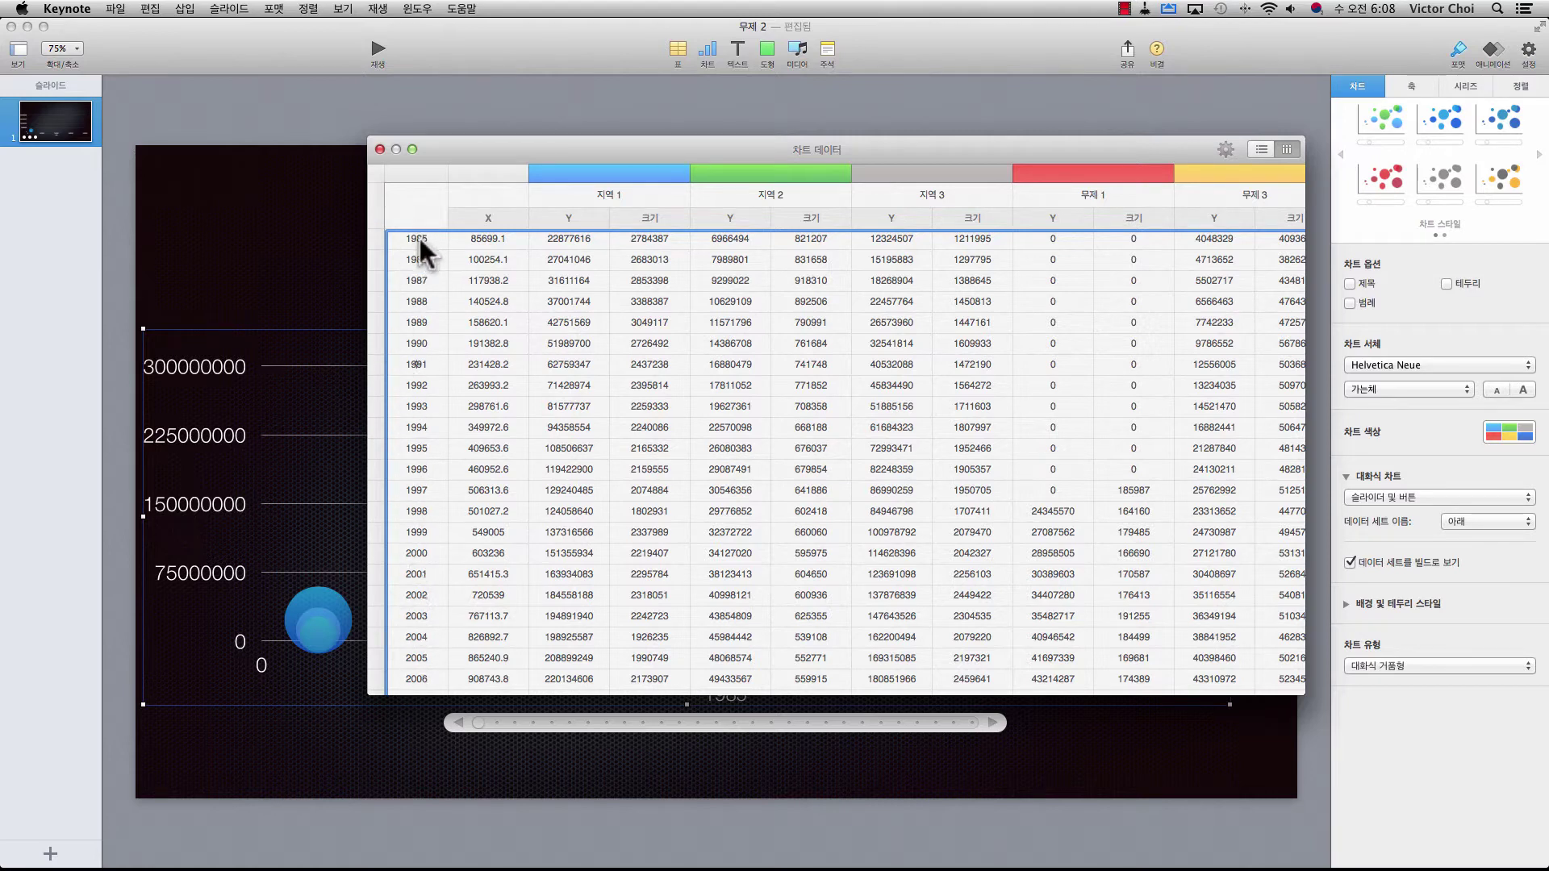
Step: Review the pasted chart data through its last year, checking the year labels and the X, Y and size columns
{"action": "scroll", "coordinate": [425, 448], "scroll_direction": "down", "scroll_amount": 3}
{"action": "scroll", "coordinate": [405, 647], "scroll_direction": "down", "scroll_amount": 5}
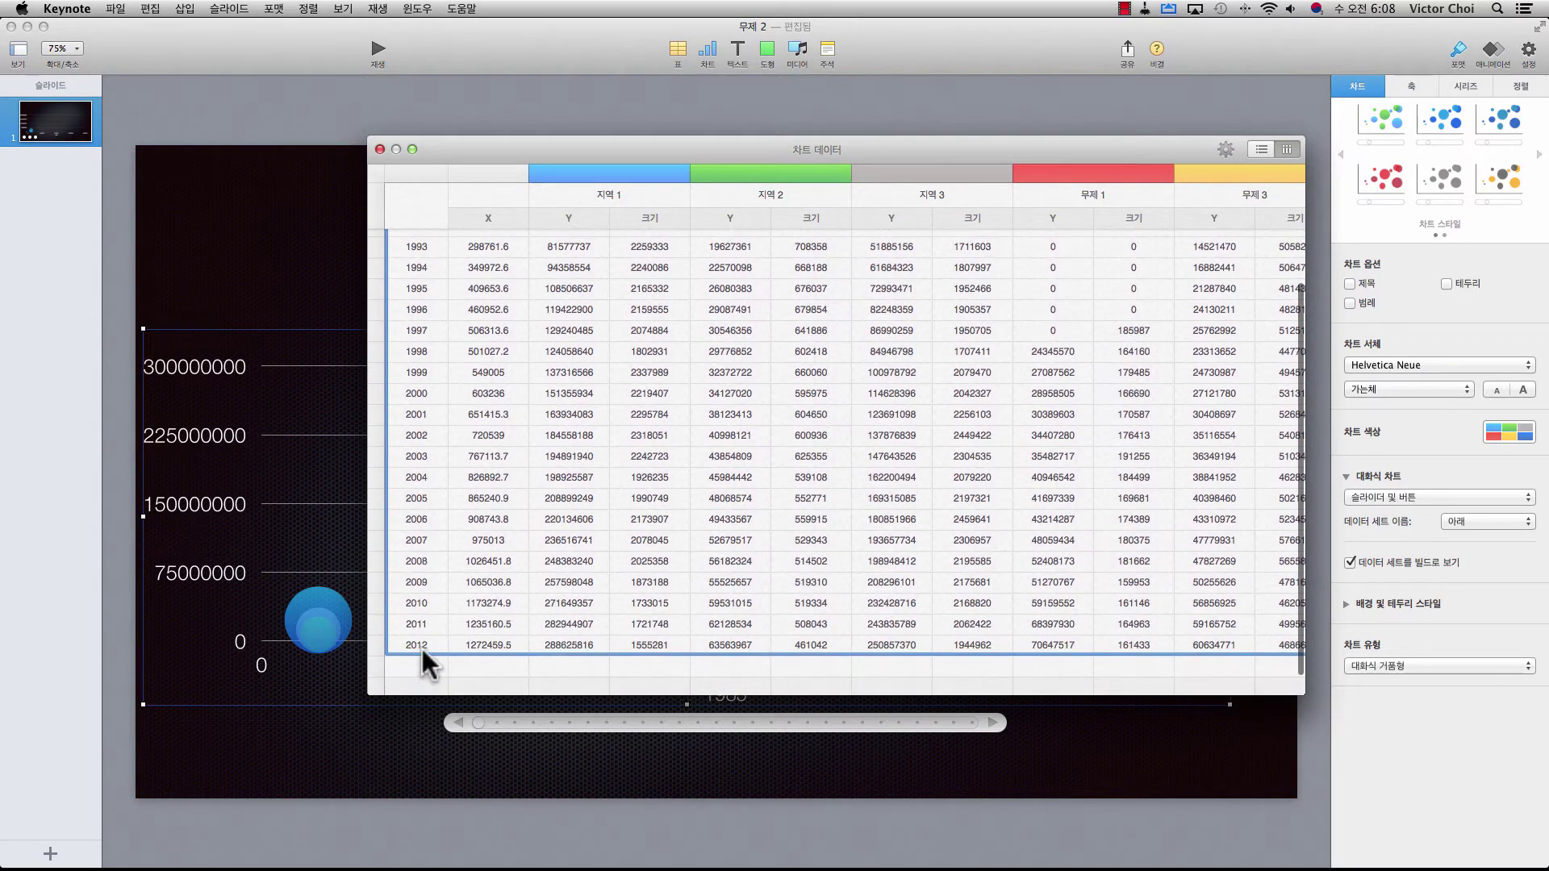
{"action": "scroll", "coordinate": [412, 605], "scroll_direction": "up", "scroll_amount": 8}
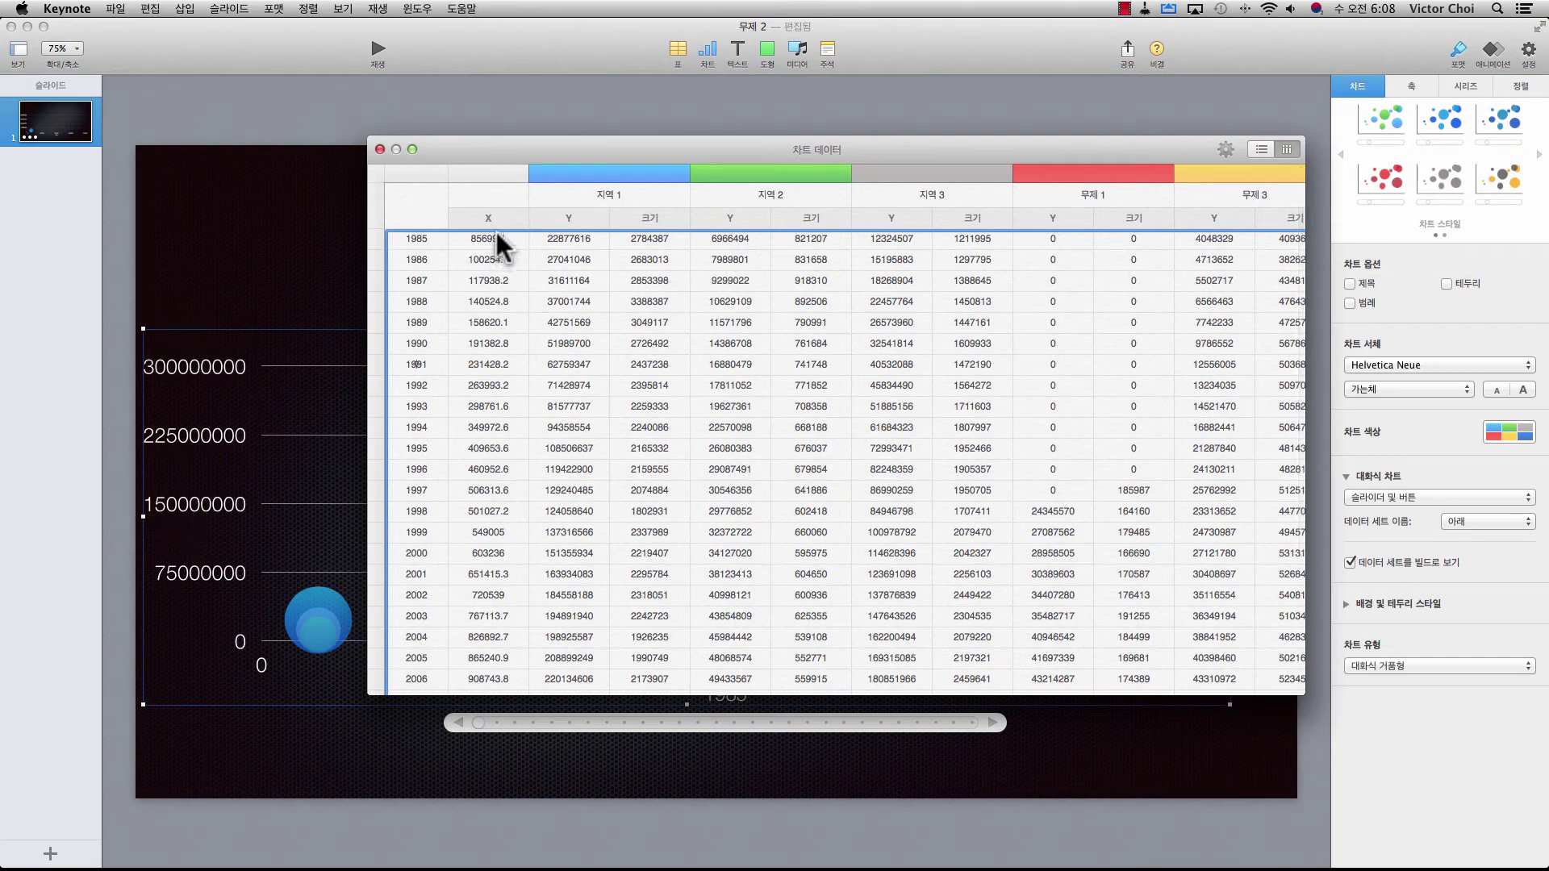
{"action": "left_click", "coordinate": [490, 237]}
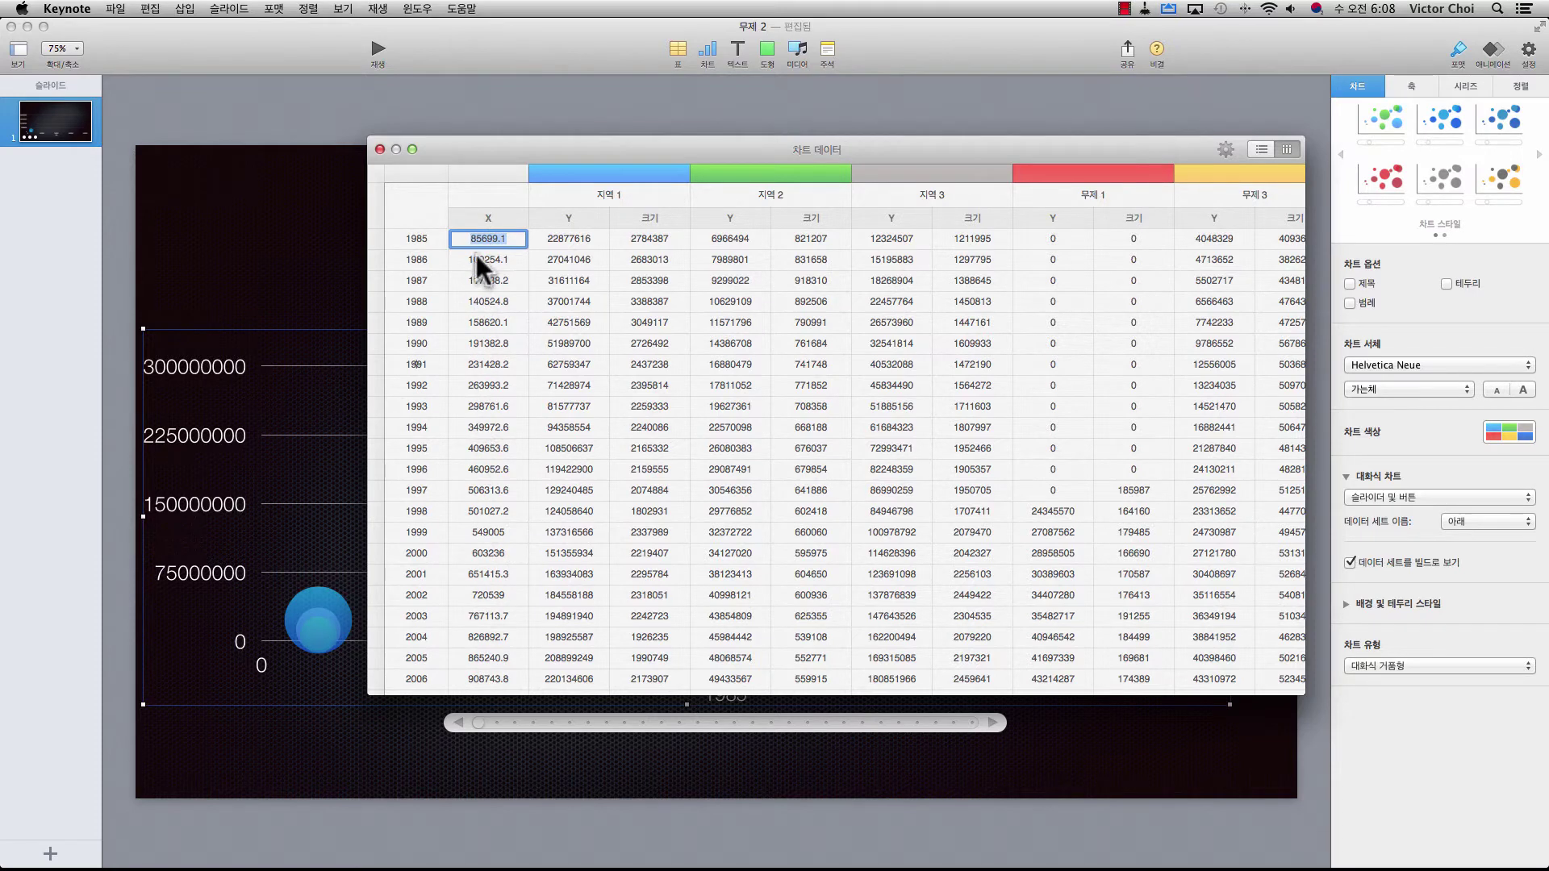
{"action": "left_click", "coordinate": [566, 241]}
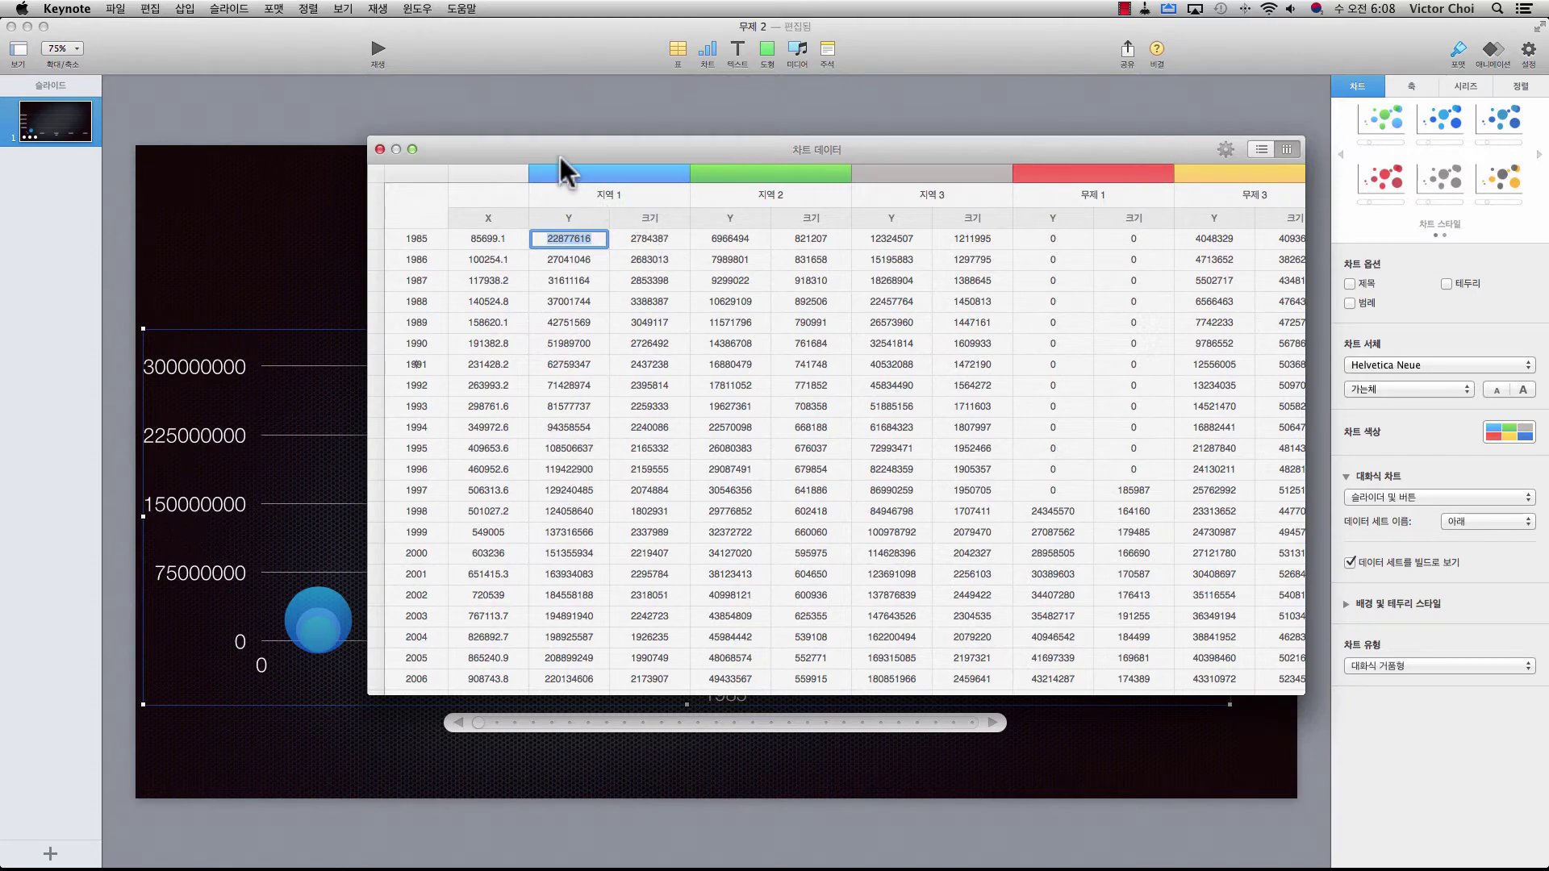
{"action": "left_click_drag", "start_coordinate": [561, 151], "coordinate": [558, 157]}
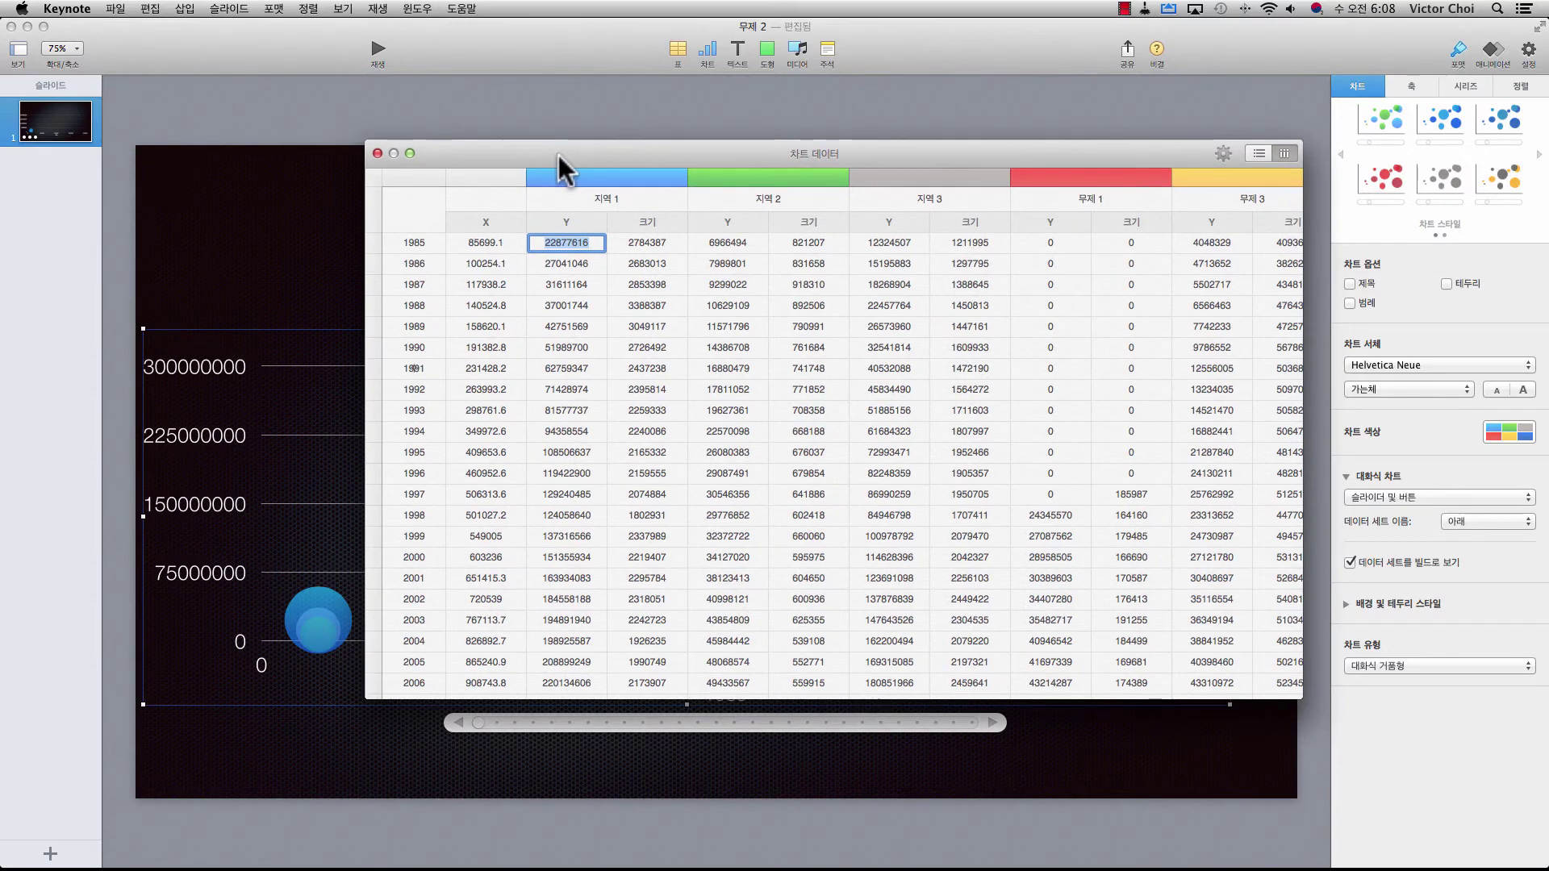
{"action": "left_click", "coordinate": [663, 238]}
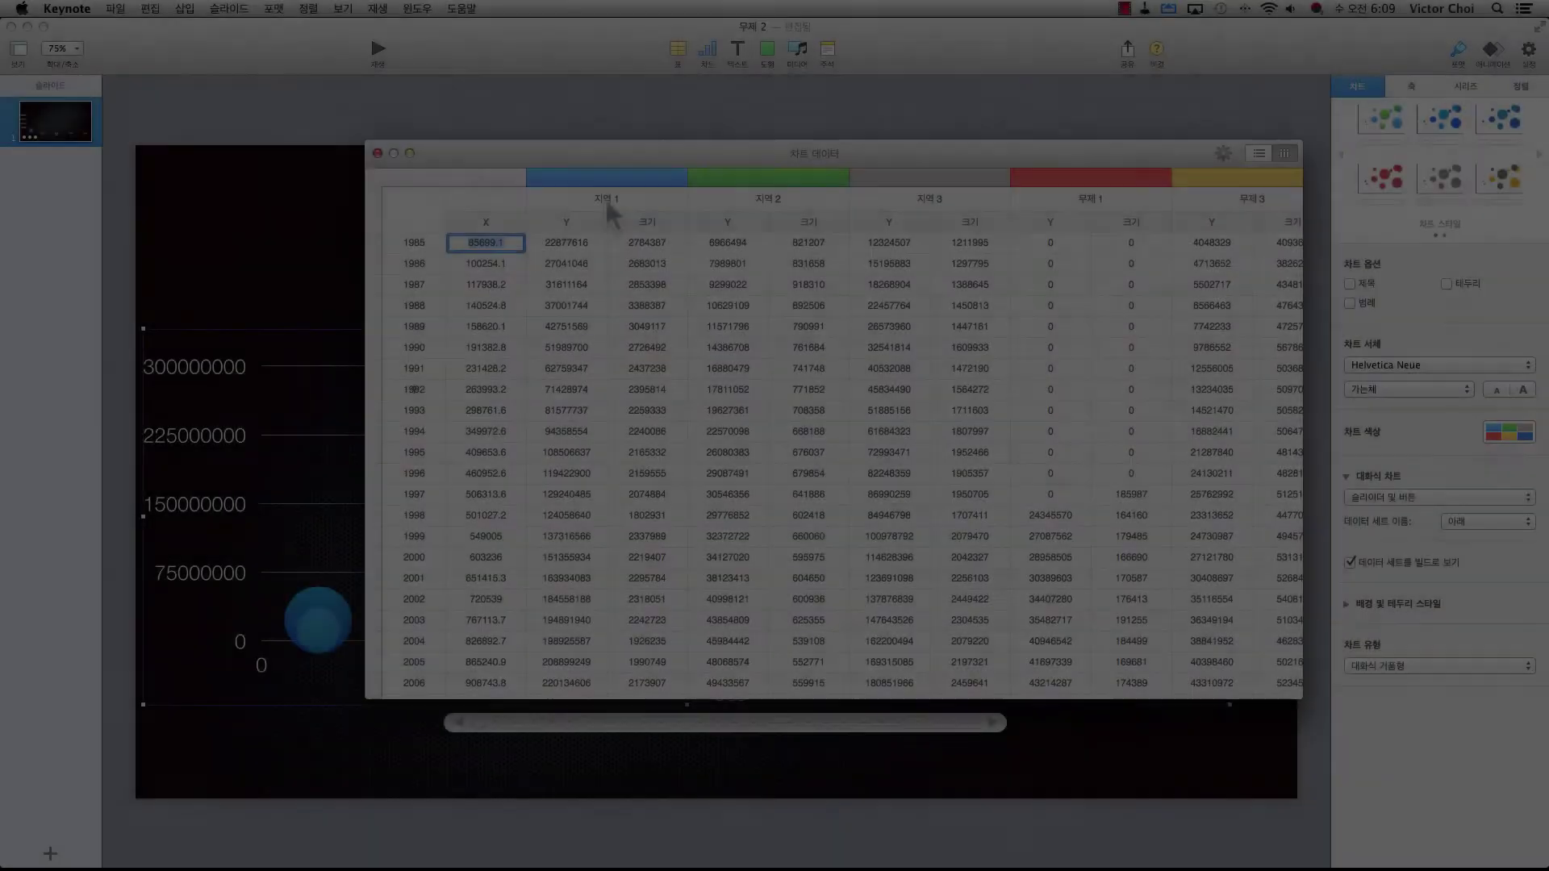
Step: Name the first five data series 서울특별시, 부산광역시, 경기도, 울산광역시 and 인천광역시, and close the chart data
{"action": "double_click", "coordinate": [608, 200]}
{"action": "type", "text": "서울특별시"}
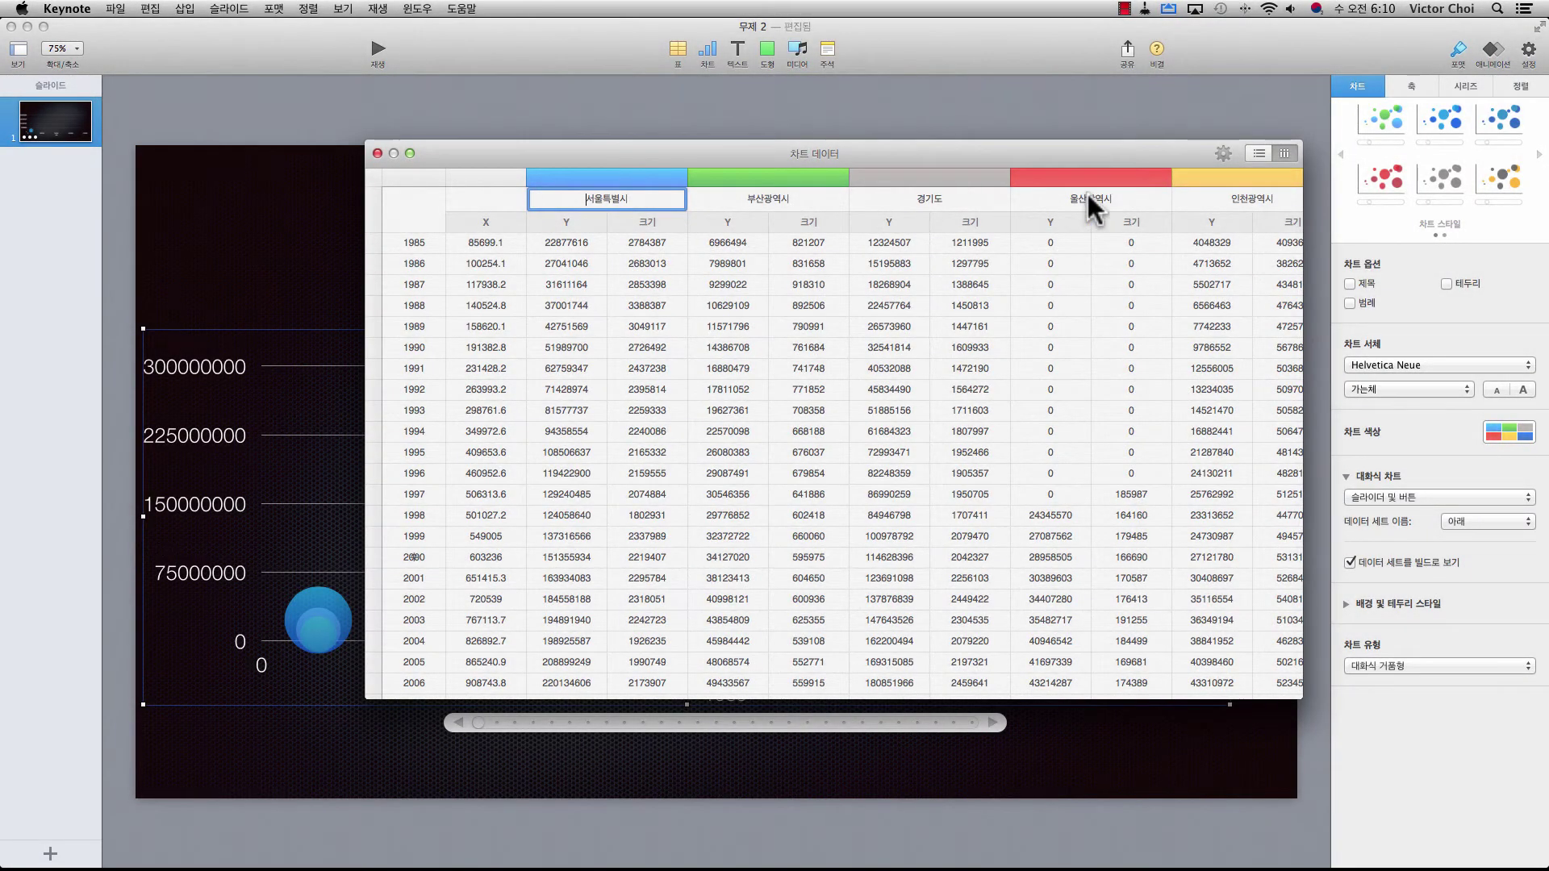
{"action": "scroll", "coordinate": [1180, 192], "scroll_direction": "right", "scroll_amount": 3}
{"action": "scroll", "coordinate": [1177, 193], "scroll_direction": "left", "scroll_amount": 3}
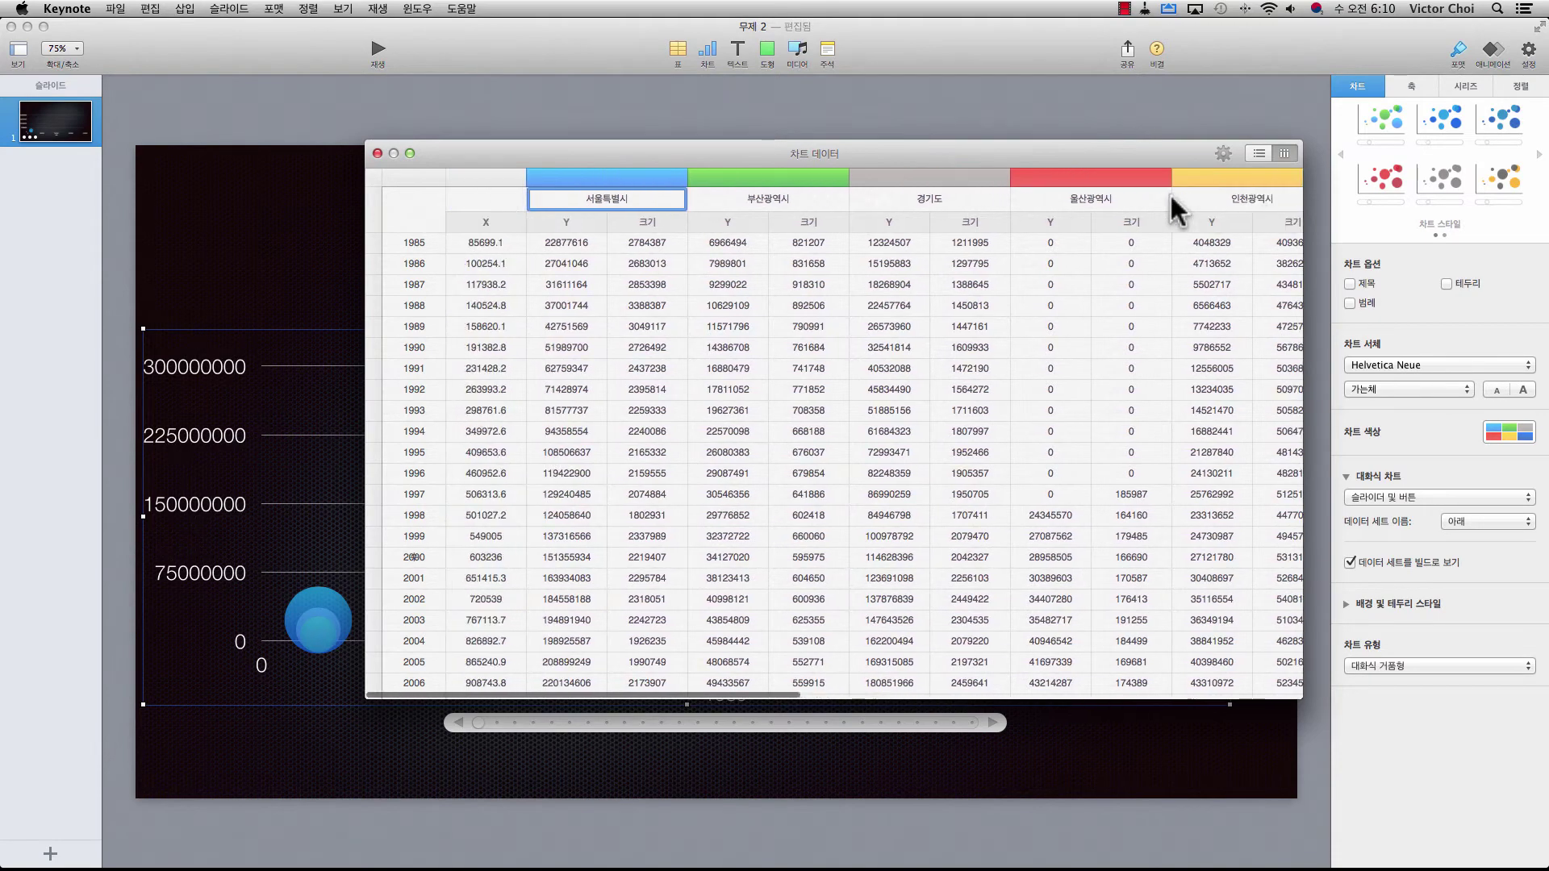
{"action": "left_click", "coordinate": [373, 154]}
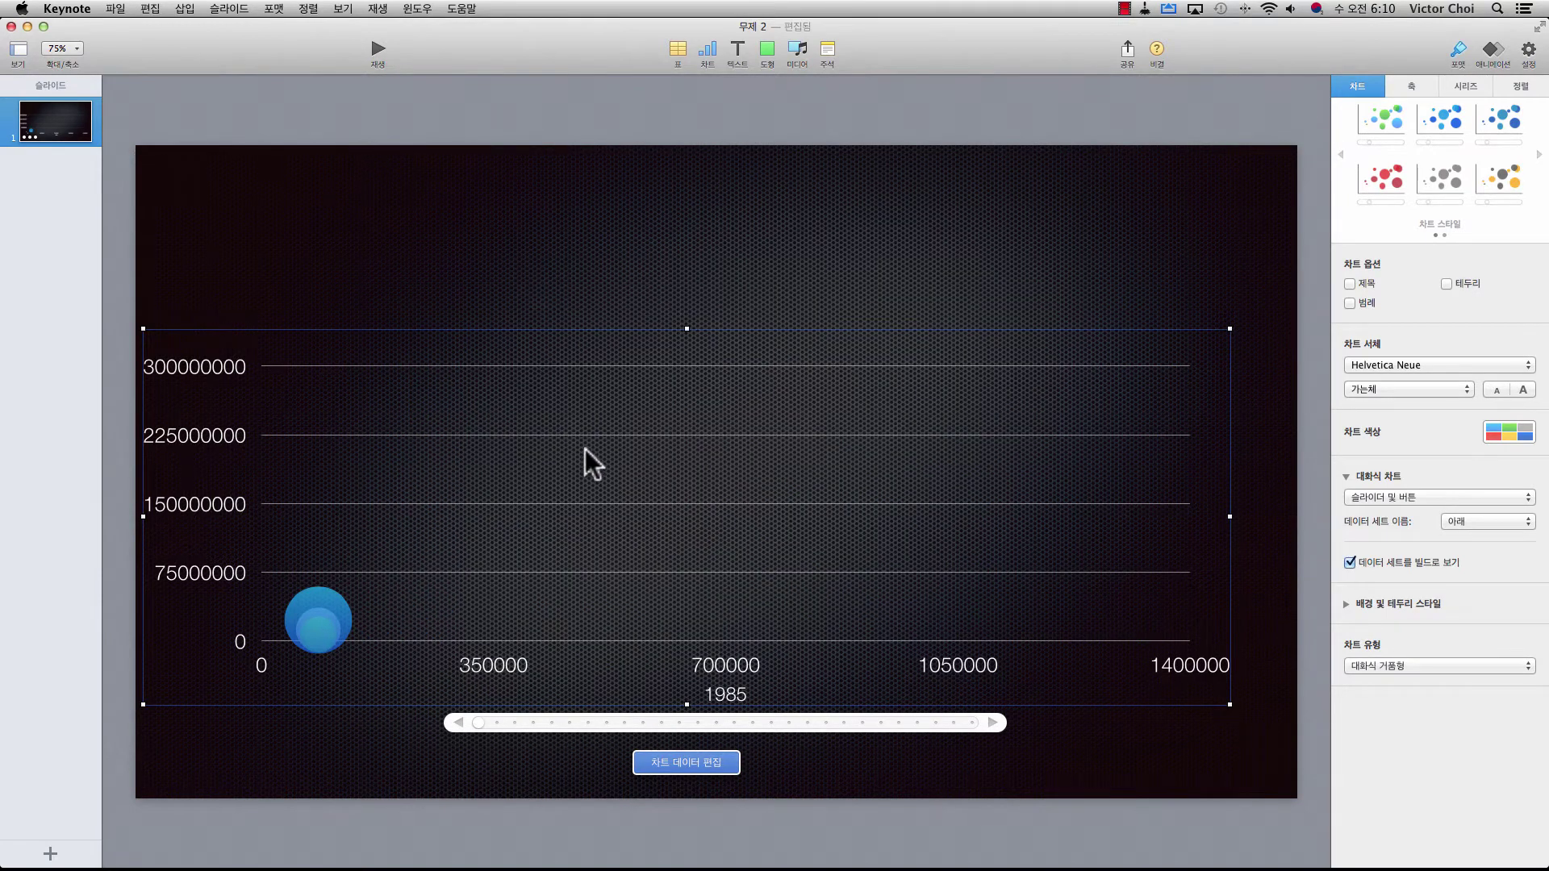
Step: Step the interactive chart forward through its yearly data sets from 1985 to 2012 to watch the bubbles move
{"action": "left_click", "coordinate": [509, 274]}
{"action": "left_click", "coordinate": [517, 451]}
{"action": "left_click", "coordinate": [993, 721]}
{"action": "left_click", "coordinate": [994, 721]}
{"action": "left_click", "coordinate": [994, 721]}
{"action": "left_click", "coordinate": [993, 721]}
{"action": "left_click", "coordinate": [993, 722]}
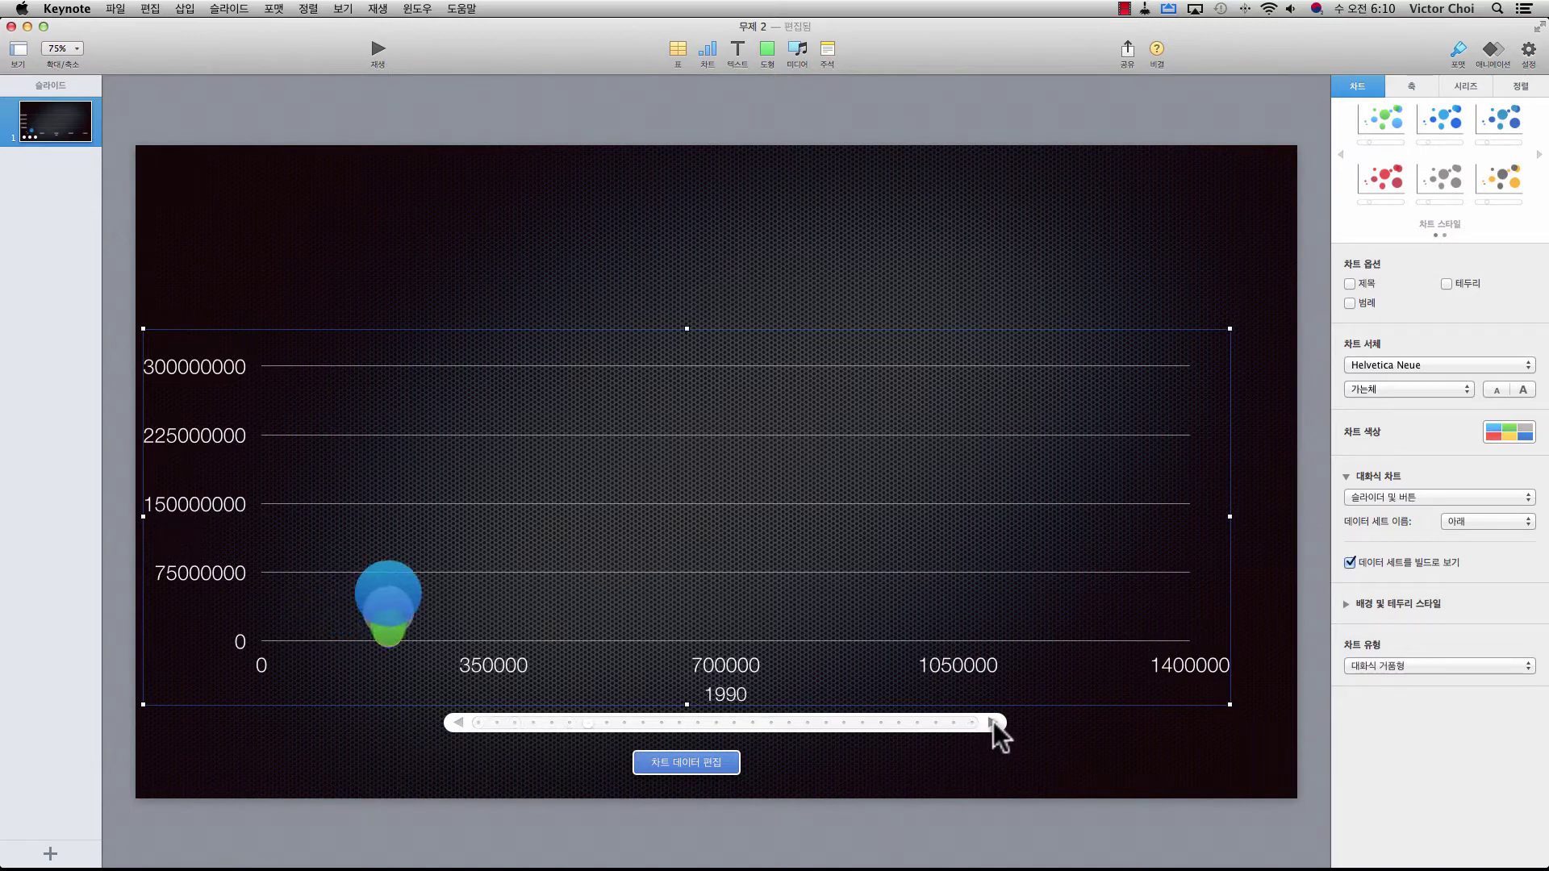
{"action": "left_click", "coordinate": [993, 722]}
{"action": "left_click", "coordinate": [994, 722]}
{"action": "left_click", "coordinate": [994, 721]}
{"action": "left_click", "coordinate": [994, 721]}
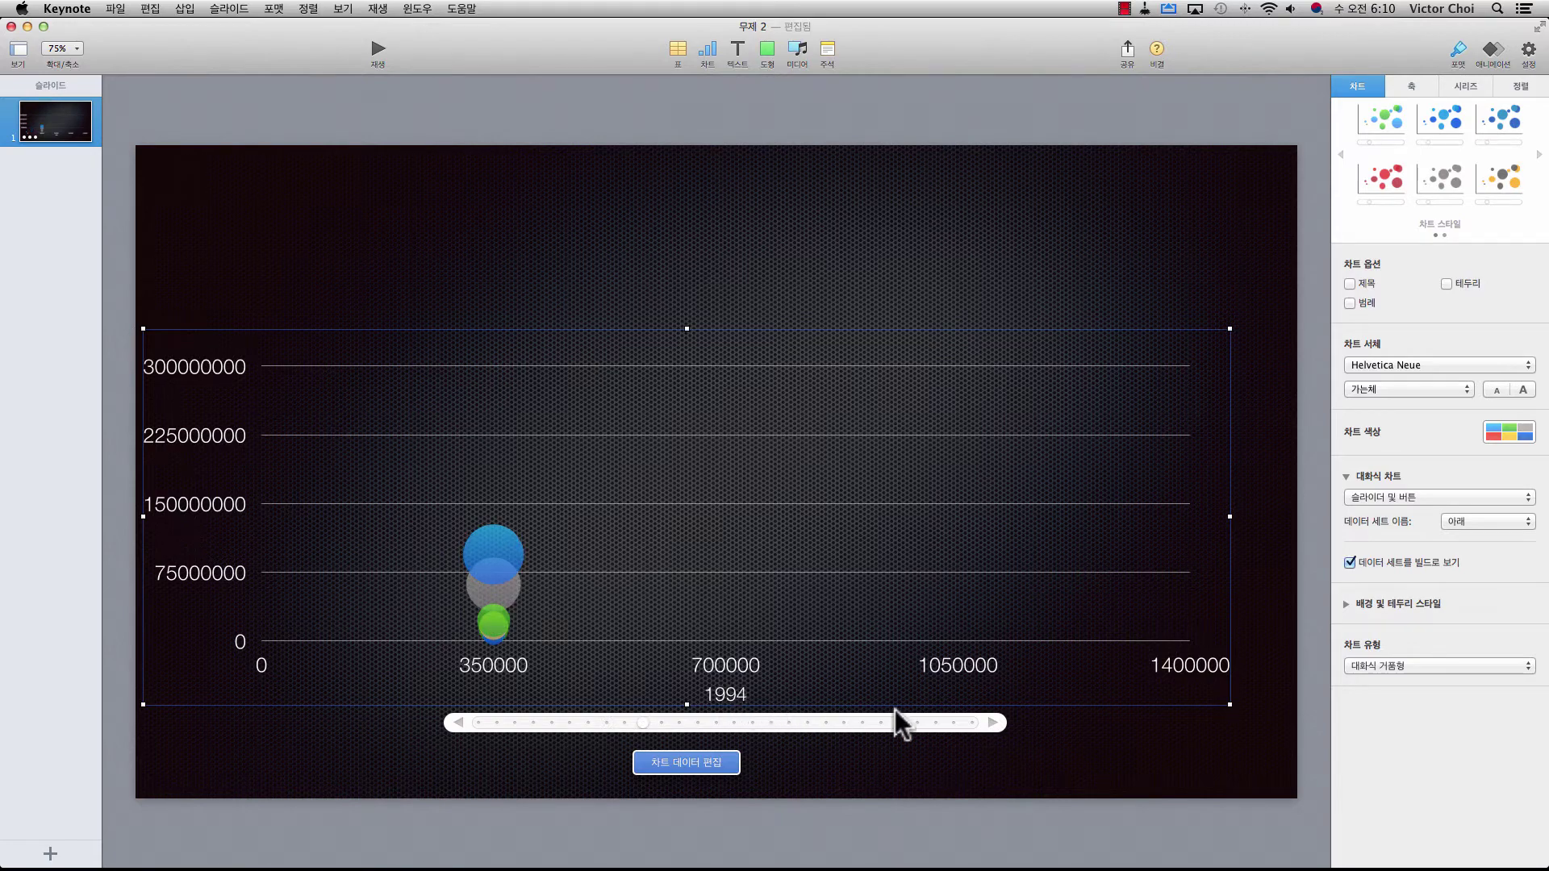
{"action": "left_click", "coordinate": [988, 721]}
{"action": "left_click", "coordinate": [989, 721]}
{"action": "left_click", "coordinate": [990, 722]}
{"action": "left_click", "coordinate": [989, 722]}
{"action": "left_click", "coordinate": [988, 722]}
{"action": "left_click", "coordinate": [988, 722]}
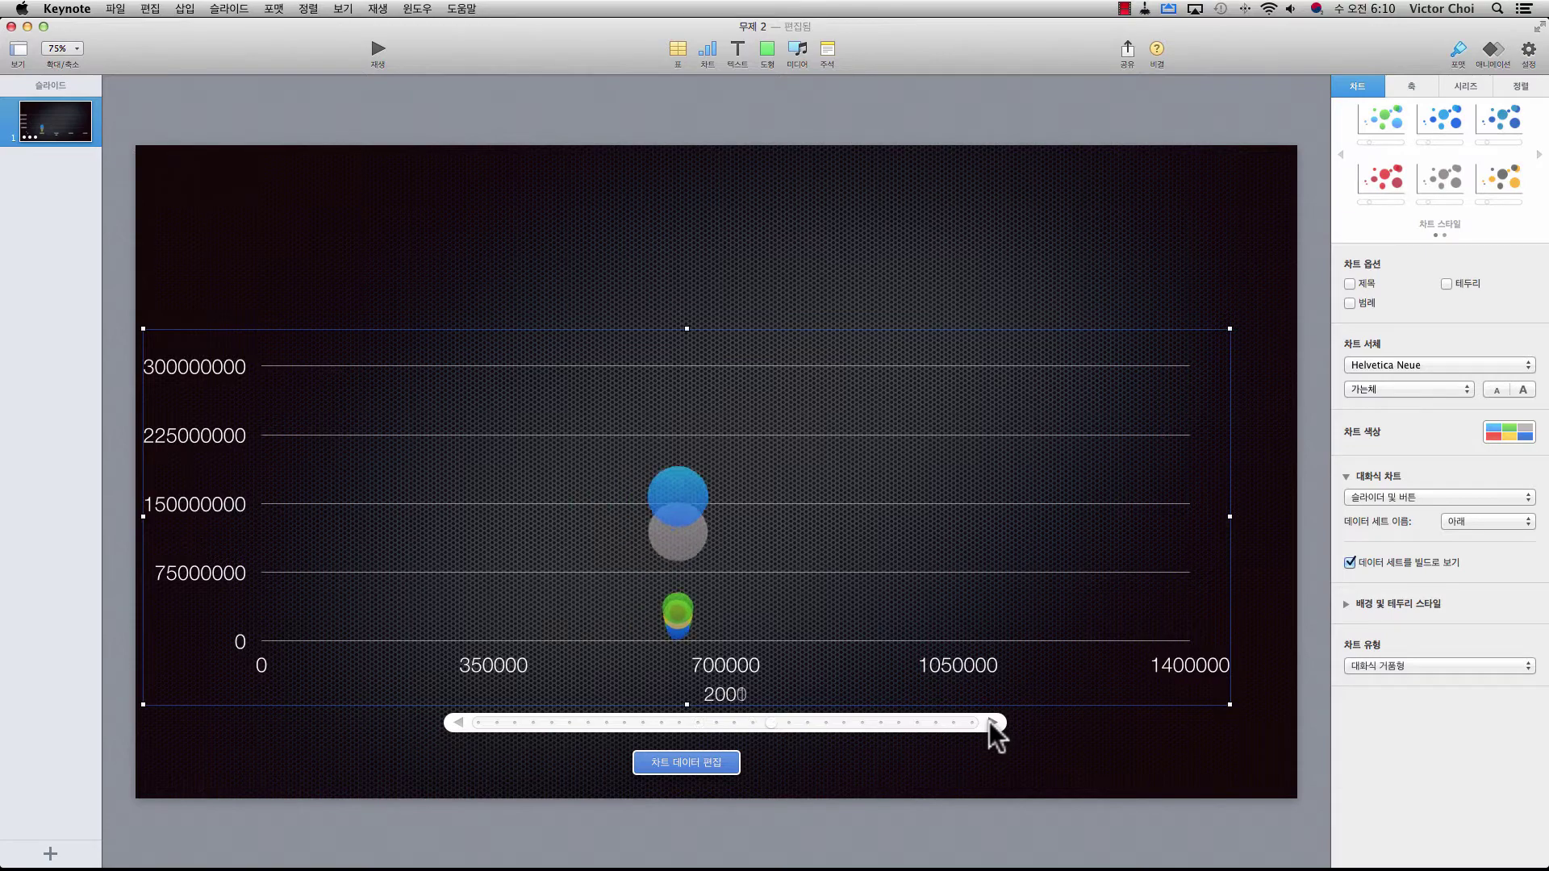
{"action": "left_click", "coordinate": [988, 722]}
{"action": "left_click", "coordinate": [988, 722]}
{"action": "left_click", "coordinate": [989, 721]}
{"action": "left_click", "coordinate": [988, 721]}
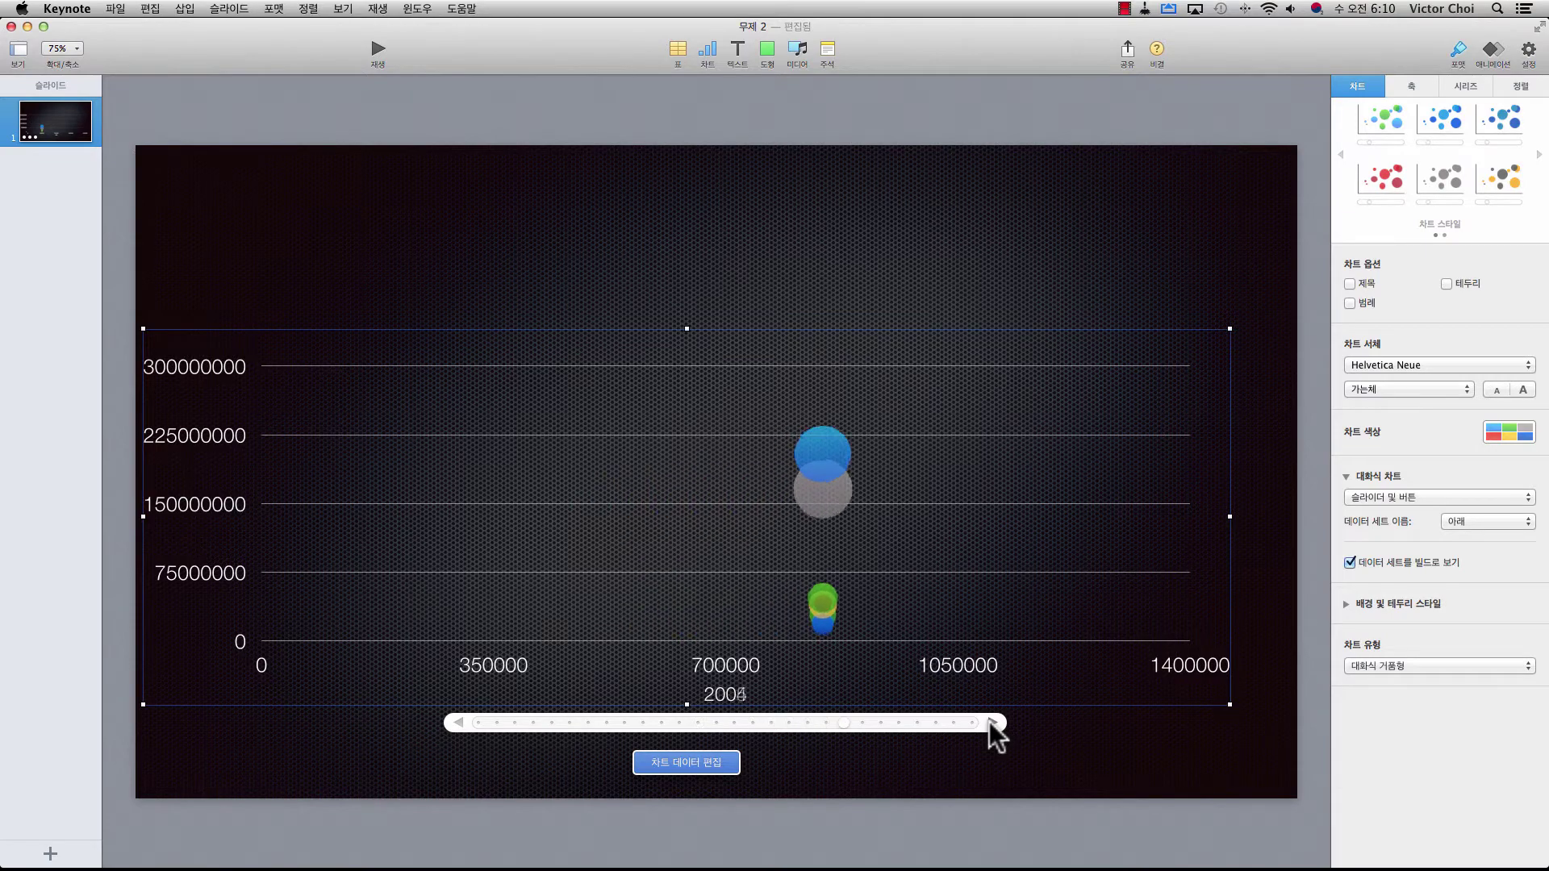
{"action": "left_click", "coordinate": [989, 721]}
{"action": "left_click", "coordinate": [988, 722]}
{"action": "left_click", "coordinate": [989, 722]}
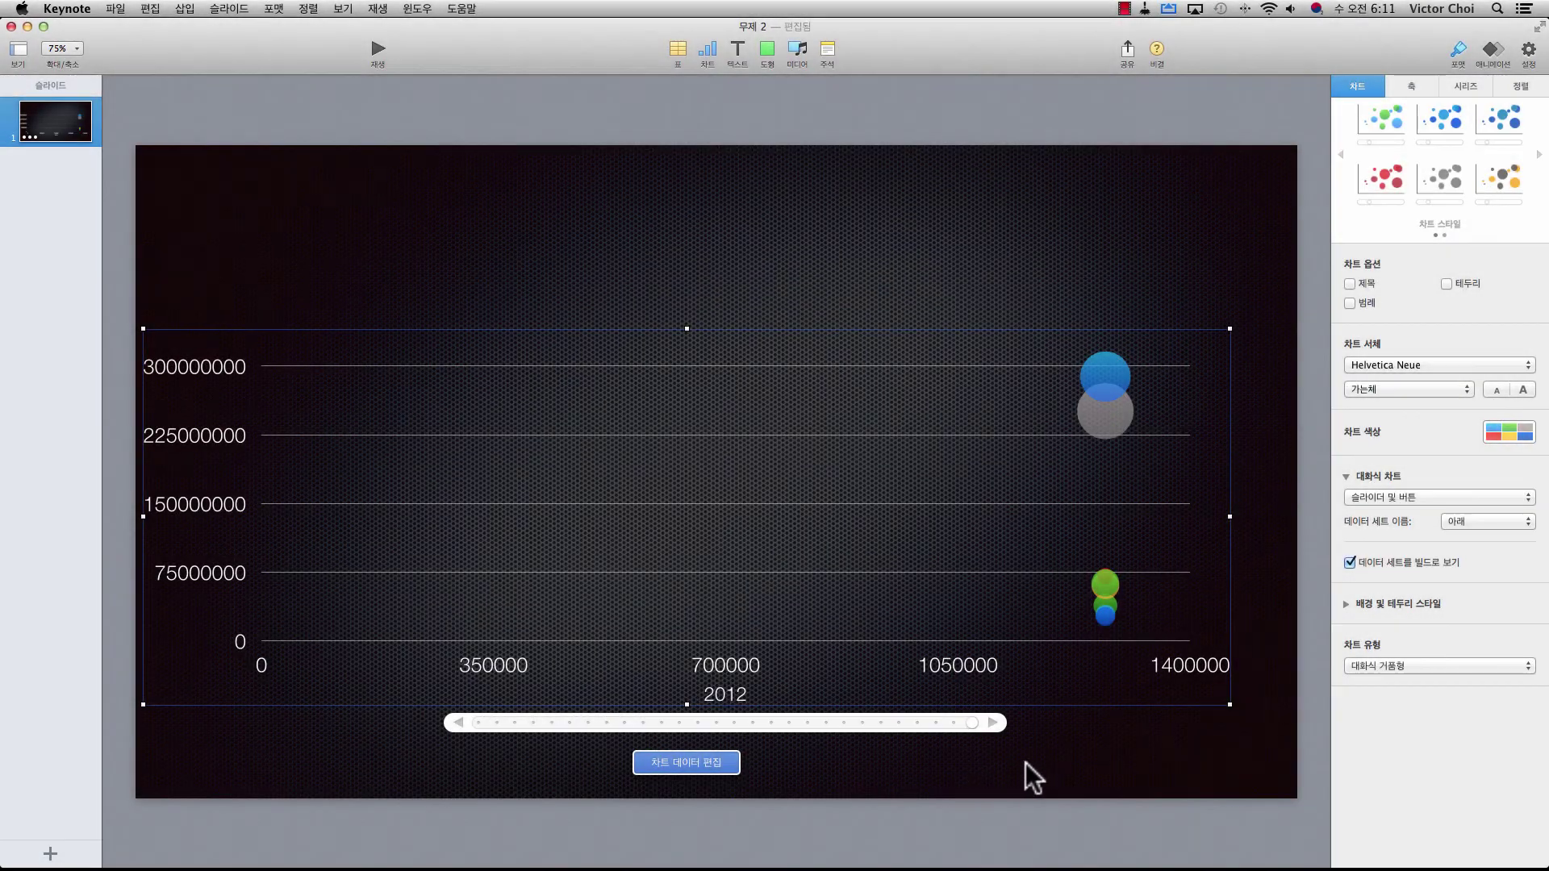
Step: Change the selected interactive chart's control style to buttons only (버튼만)
{"action": "left_click", "coordinate": [1126, 762]}
{"action": "left_click", "coordinate": [1110, 660]}
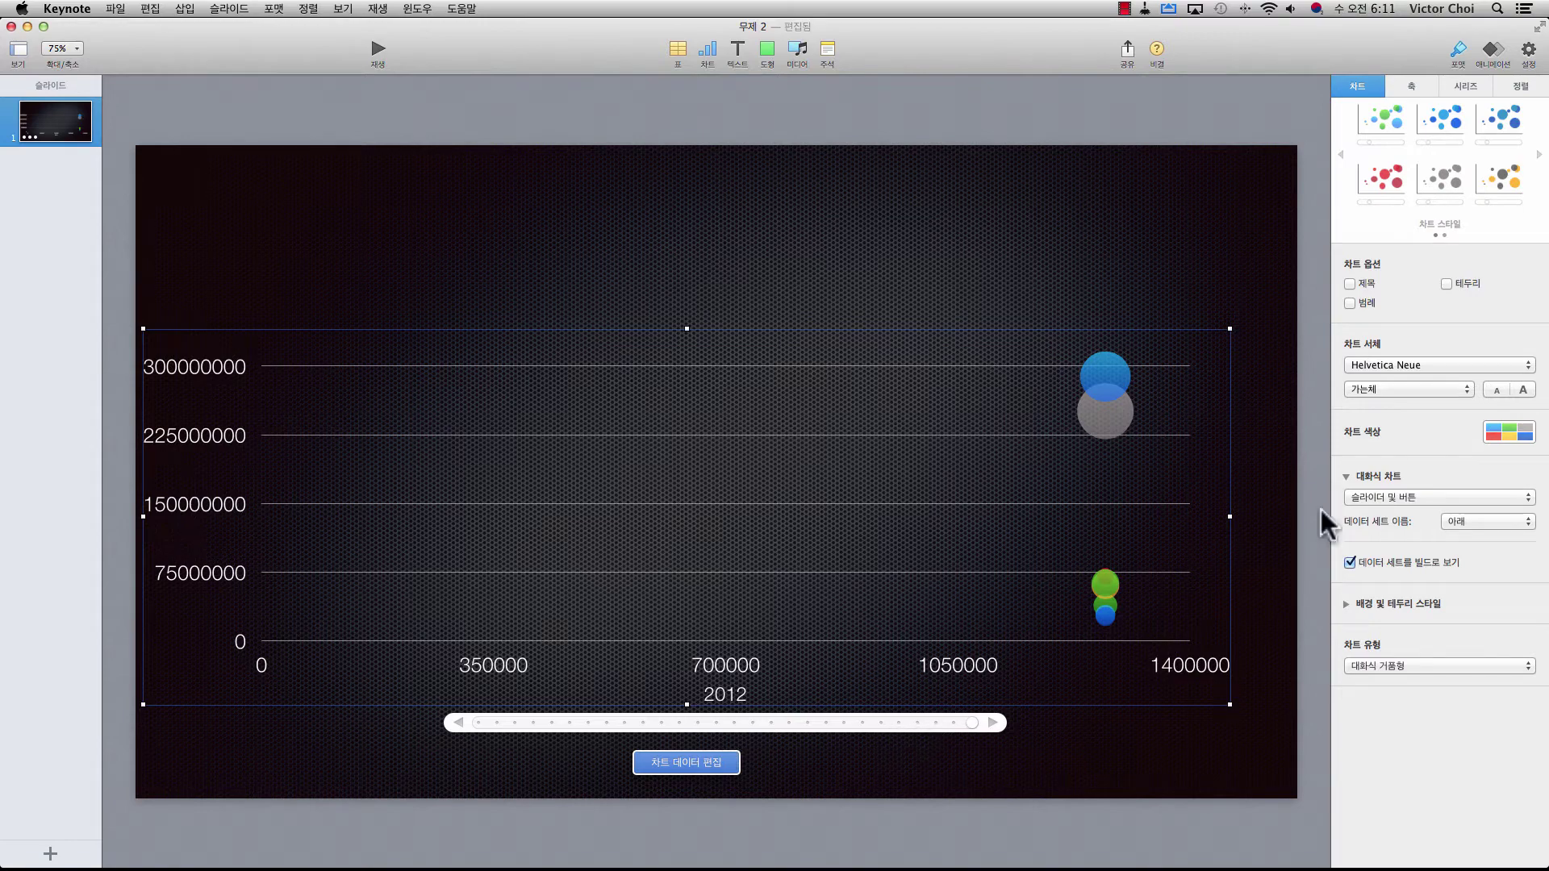
{"action": "left_click", "coordinate": [1402, 497]}
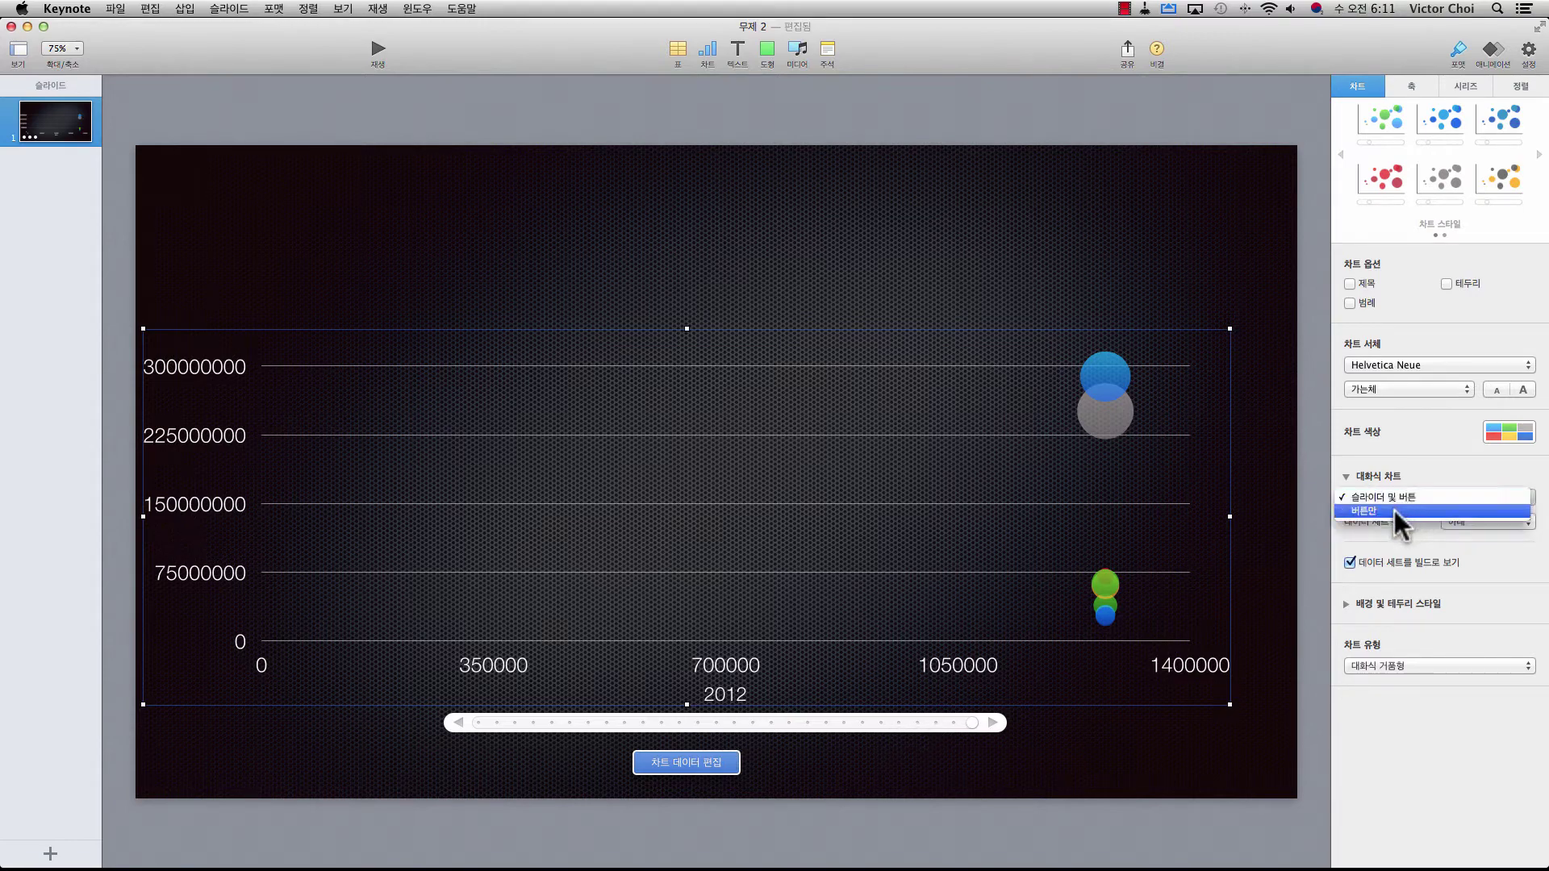
{"action": "left_click", "coordinate": [1394, 509]}
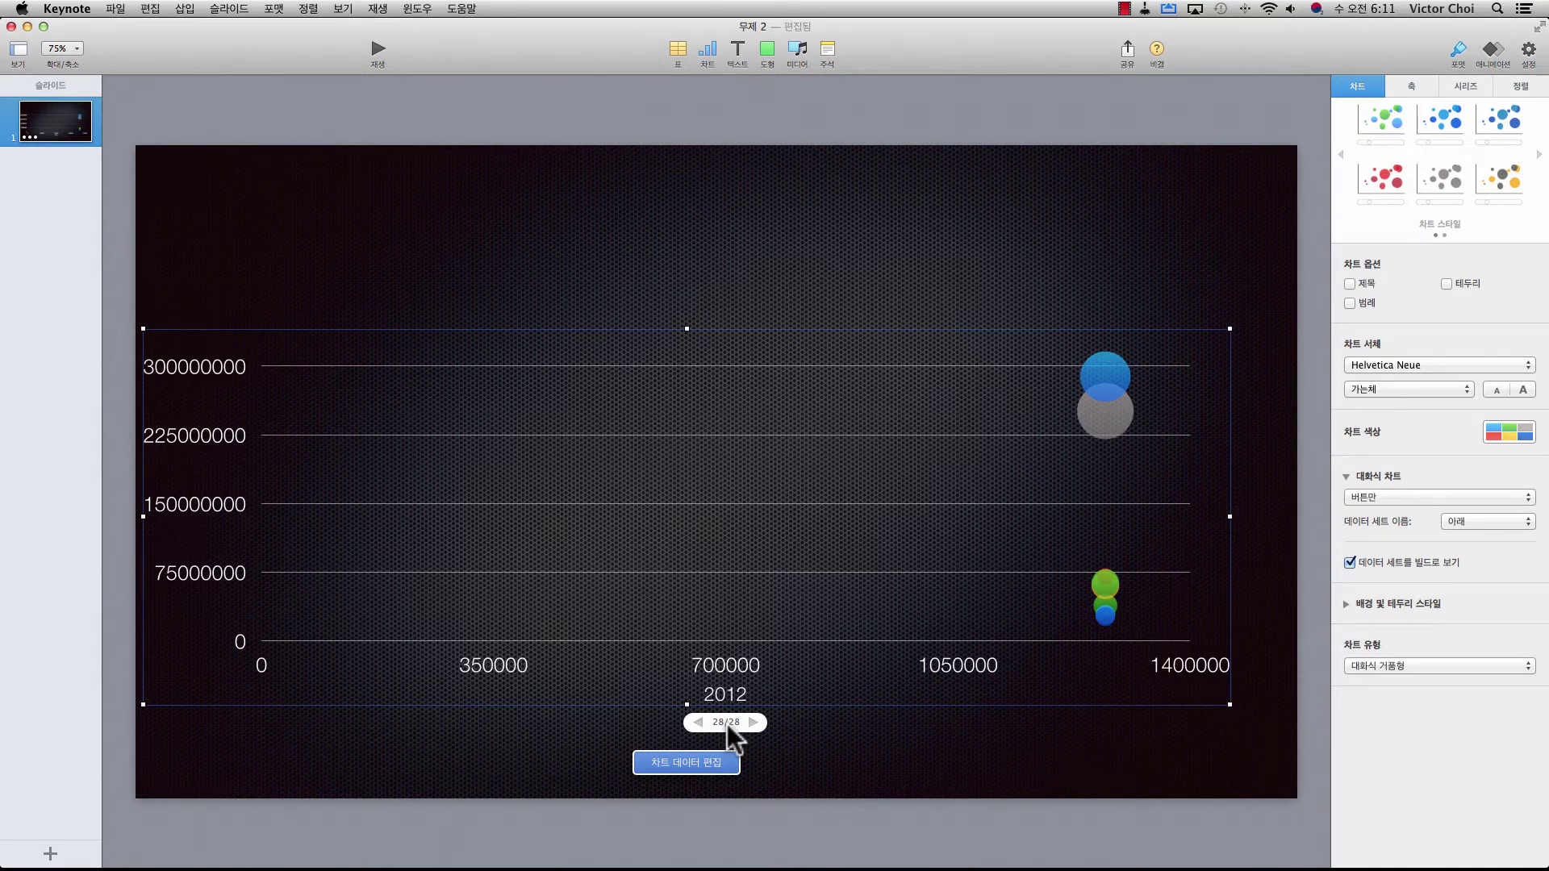
Step: Step the chart back and forth through its yearly data sets with the compact controls, stopping at 1999
{"action": "left_click", "coordinate": [698, 723]}
{"action": "left_click", "coordinate": [698, 723]}
{"action": "left_click", "coordinate": [699, 723]}
{"action": "left_click", "coordinate": [749, 719]}
{"action": "left_click", "coordinate": [697, 723]}
{"action": "left_click", "coordinate": [697, 722]}
{"action": "left_click", "coordinate": [697, 723]}
{"action": "left_click", "coordinate": [697, 722]}
{"action": "left_click", "coordinate": [697, 723]}
{"action": "left_click", "coordinate": [752, 720]}
{"action": "left_click", "coordinate": [752, 720]}
{"action": "left_click", "coordinate": [699, 717]}
{"action": "left_click", "coordinate": [699, 722]}
{"action": "left_click", "coordinate": [699, 722]}
{"action": "left_click", "coordinate": [699, 722]}
{"action": "left_click", "coordinate": [698, 722]}
{"action": "left_click", "coordinate": [699, 720]}
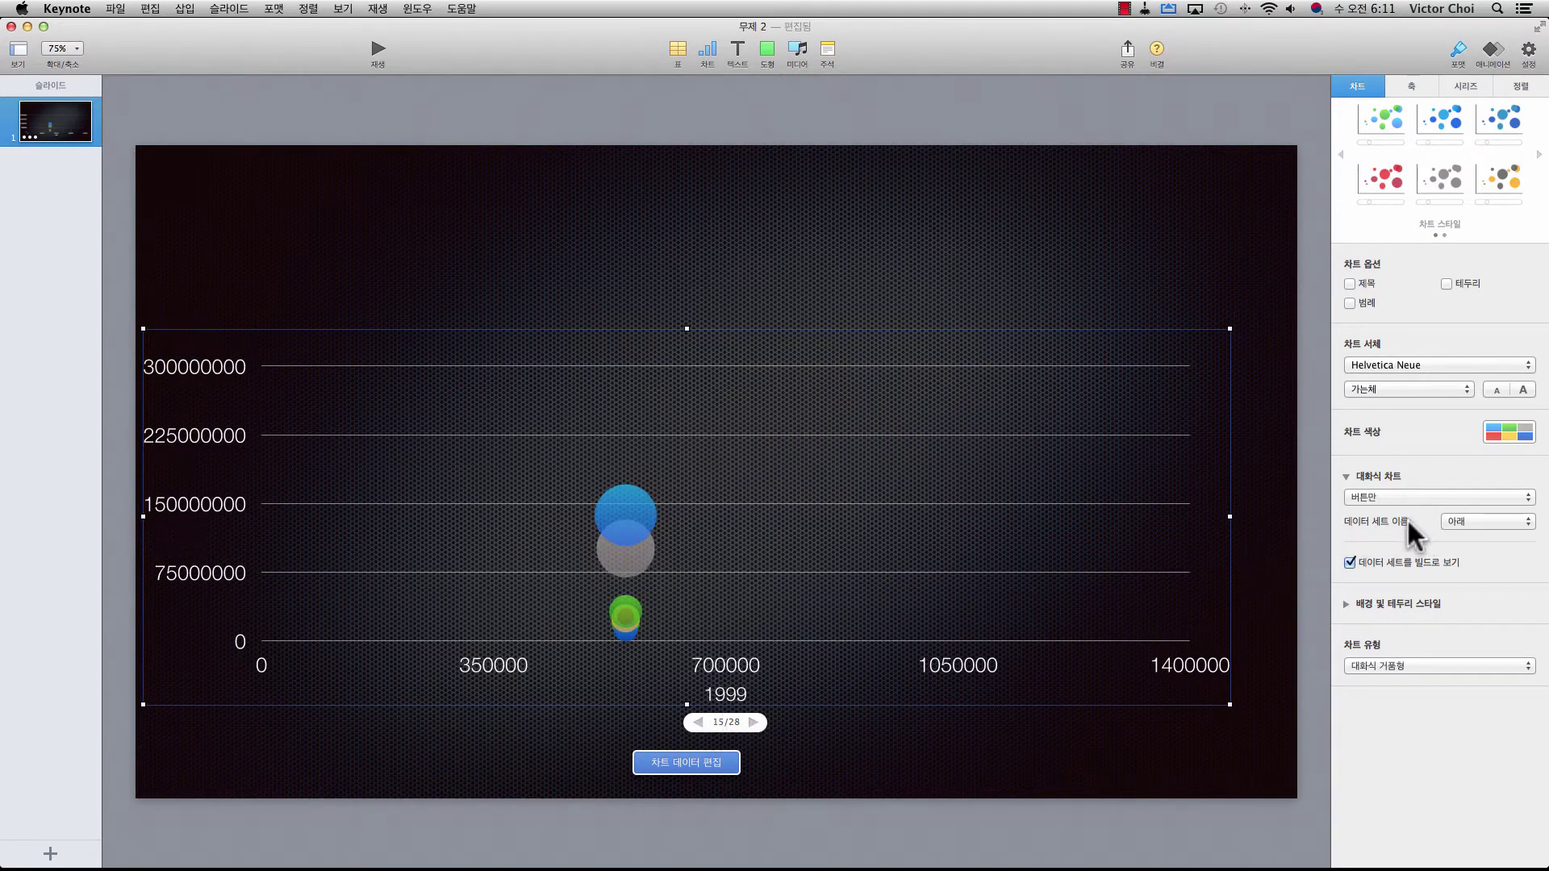
Step: Set the data set name's position to above the chart (위), and open the year label's text formatting settings
{"action": "left_click", "coordinate": [1480, 518]}
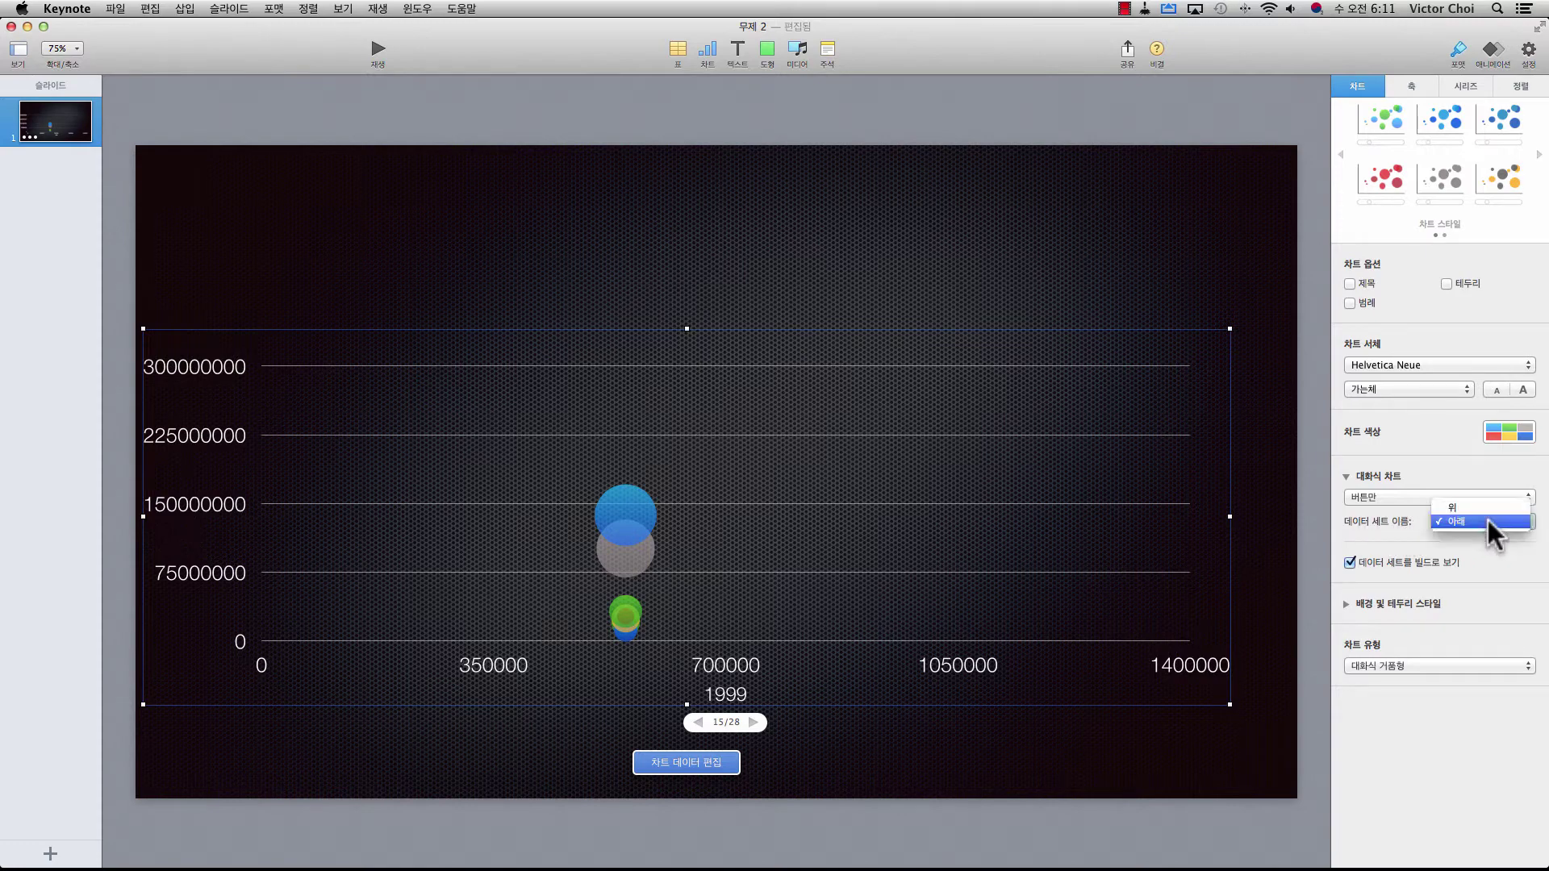
{"action": "left_click", "coordinate": [1487, 510]}
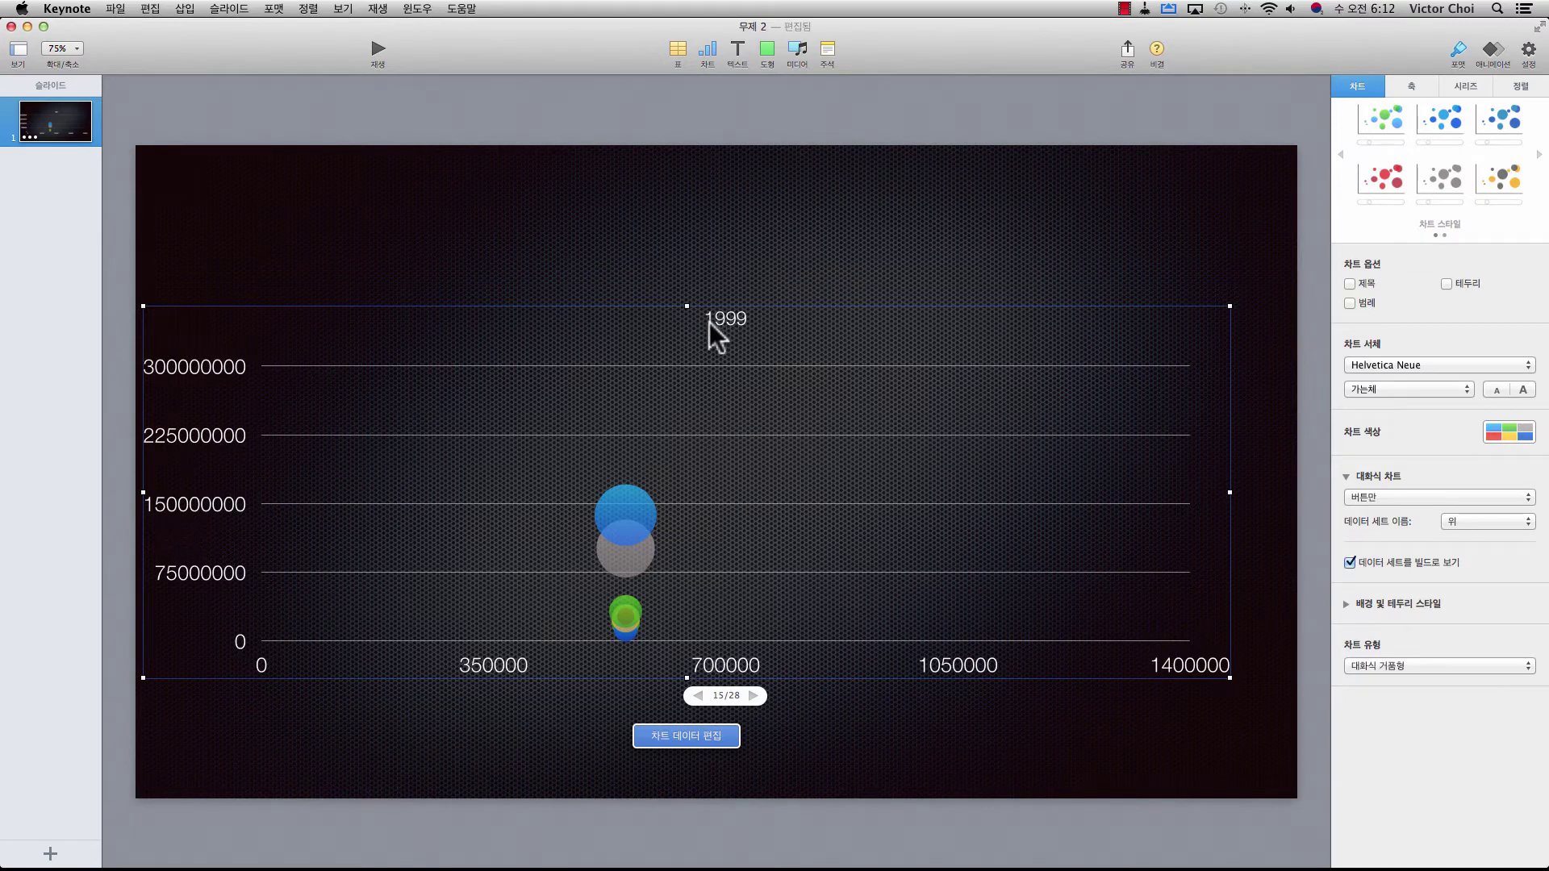
{"action": "left_click", "coordinate": [745, 325]}
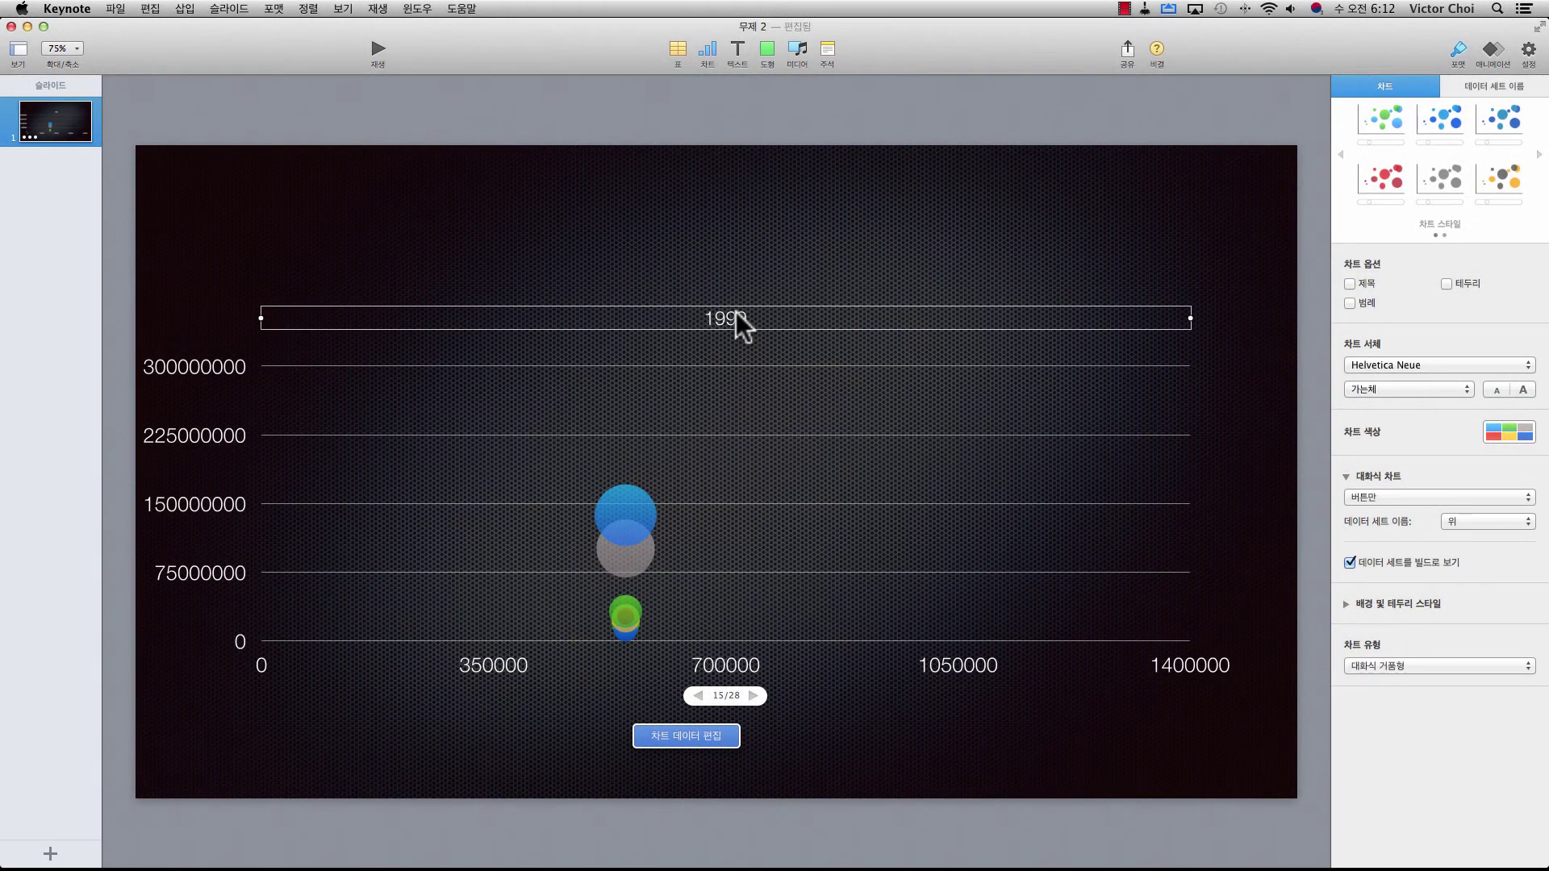
{"action": "left_click", "coordinate": [735, 335]}
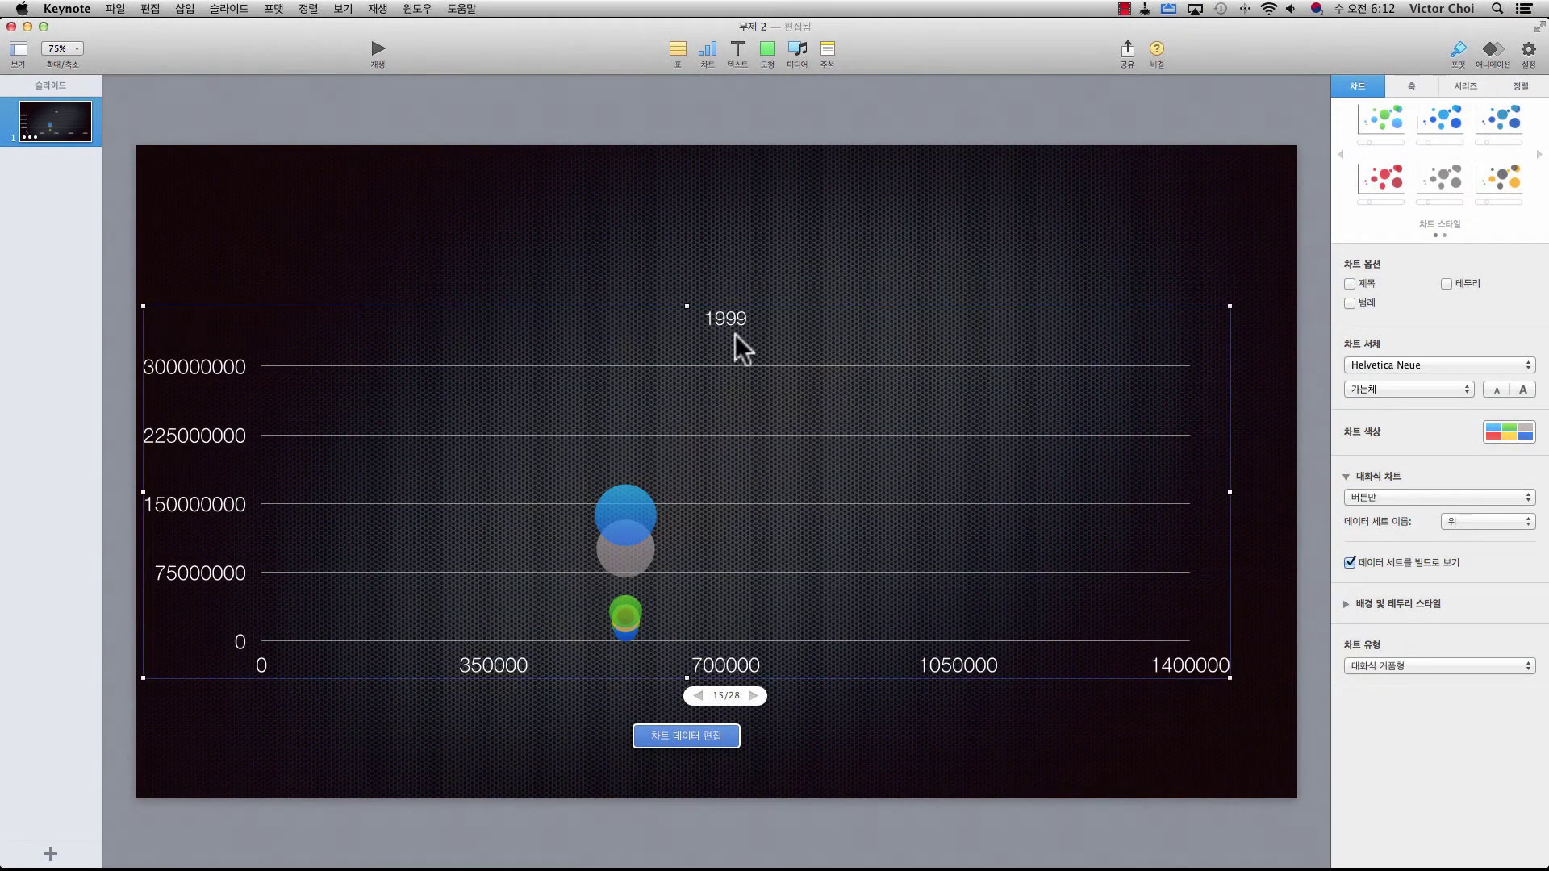
{"action": "left_click", "coordinate": [736, 319]}
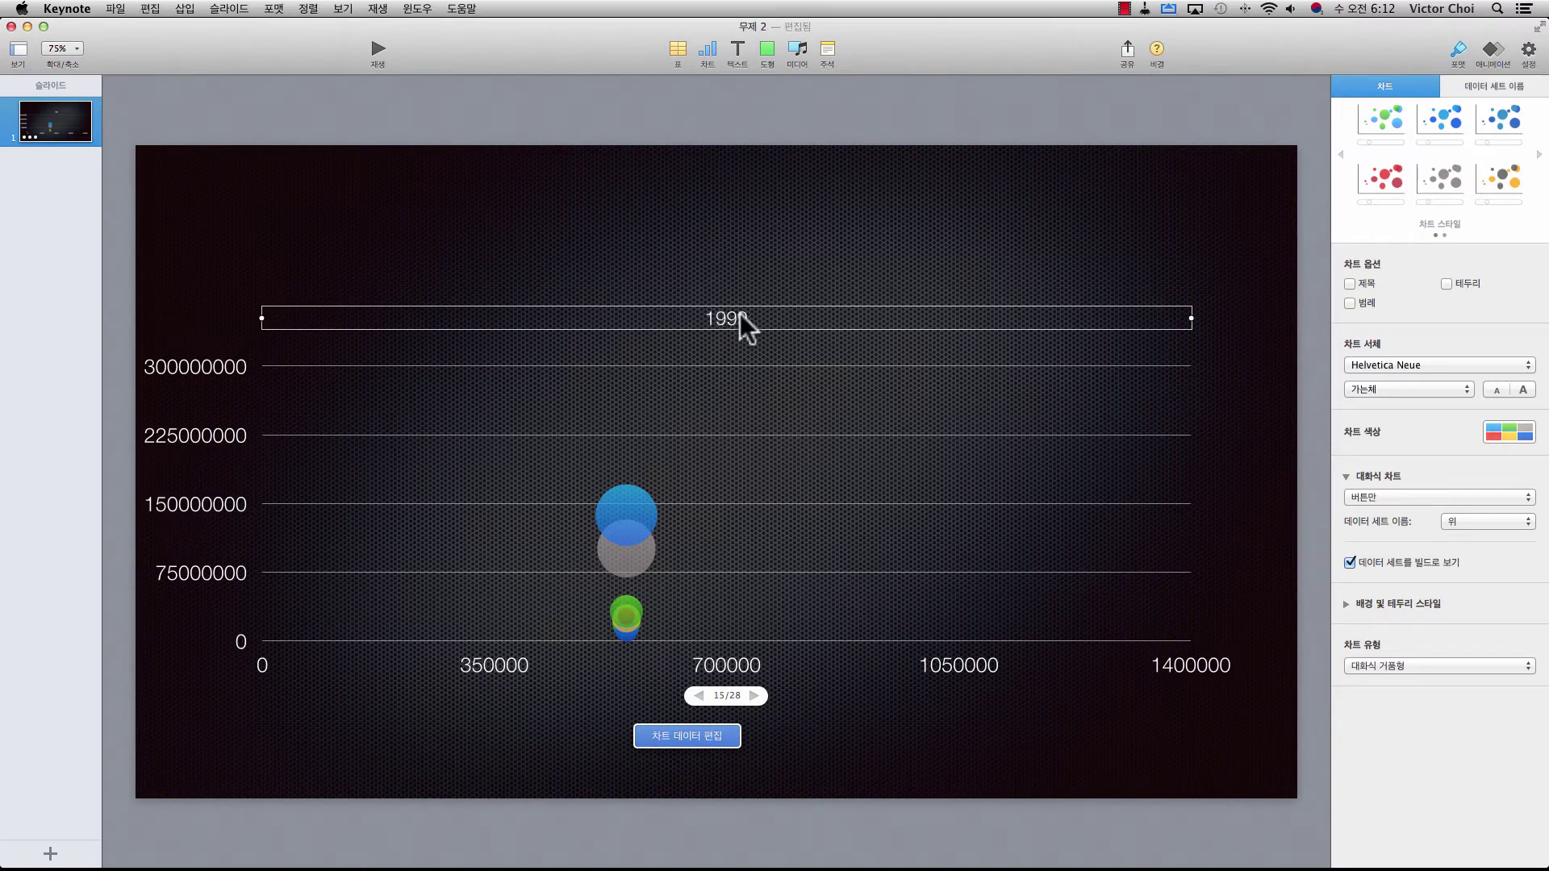
{"action": "left_click", "coordinate": [1501, 86]}
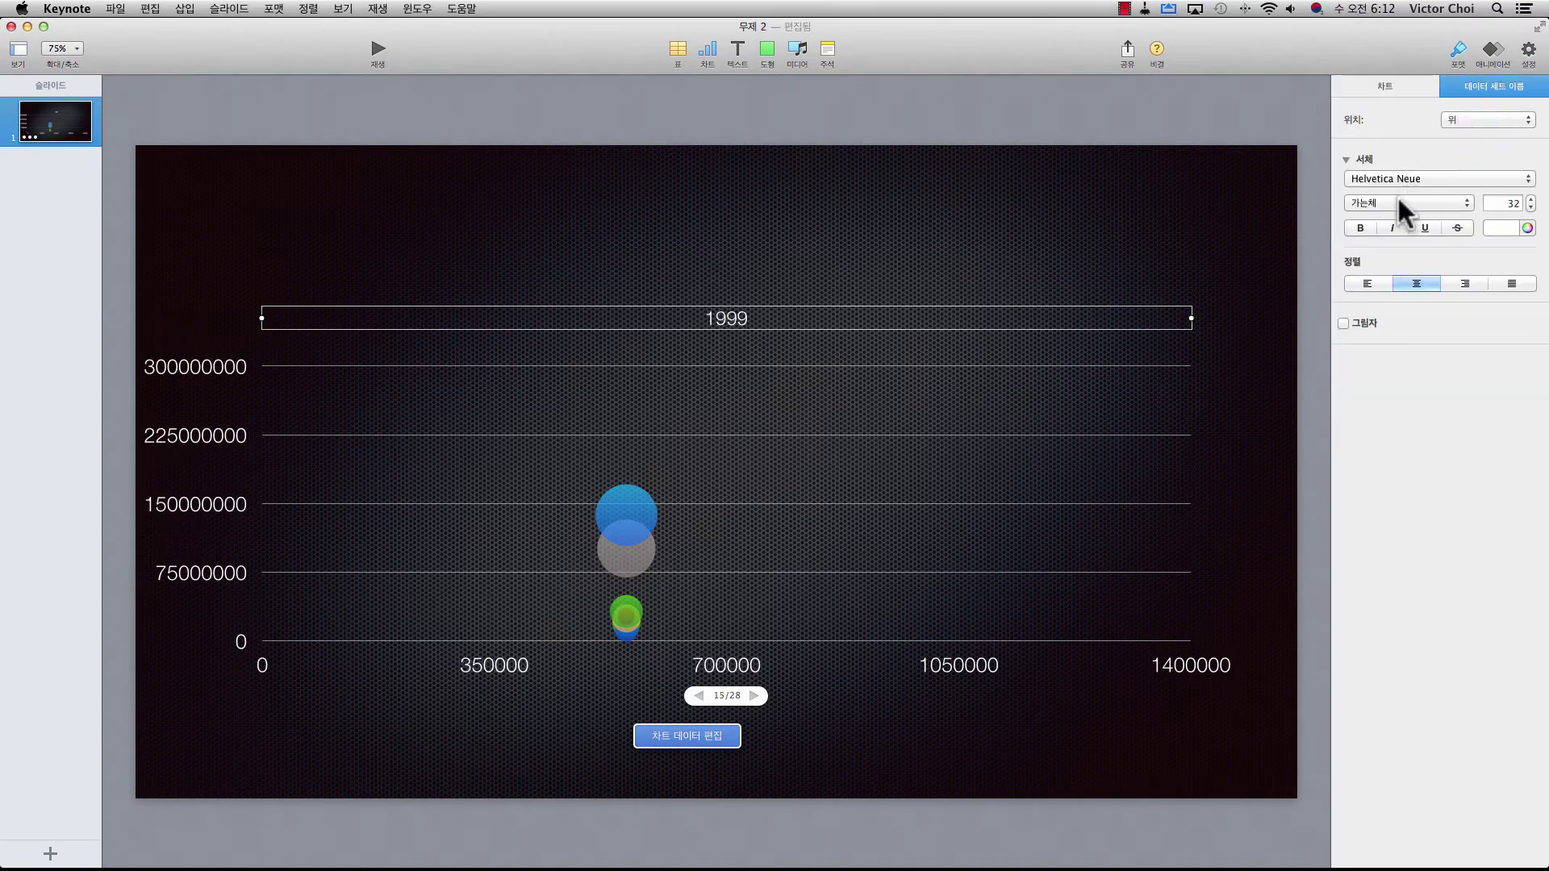
Step: Format the year label above the chart as 64 pt, condensed bold (자간 축소 볼드체) text in yellow
{"action": "left_click", "coordinate": [1506, 203]}
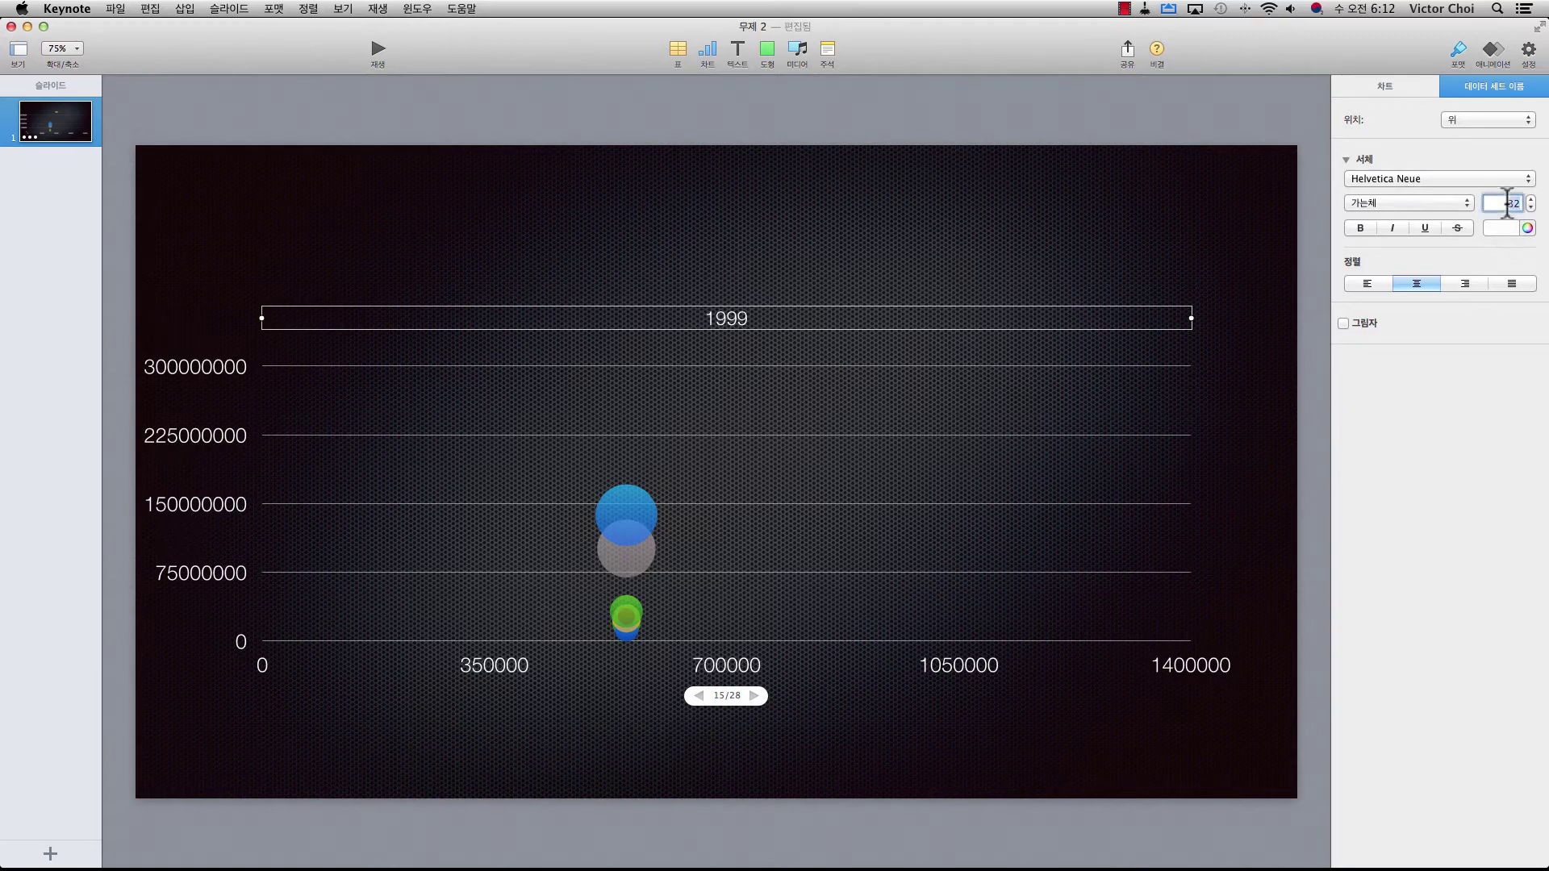
{"action": "type", "text": "64"}
{"action": "key", "text": "Return"}
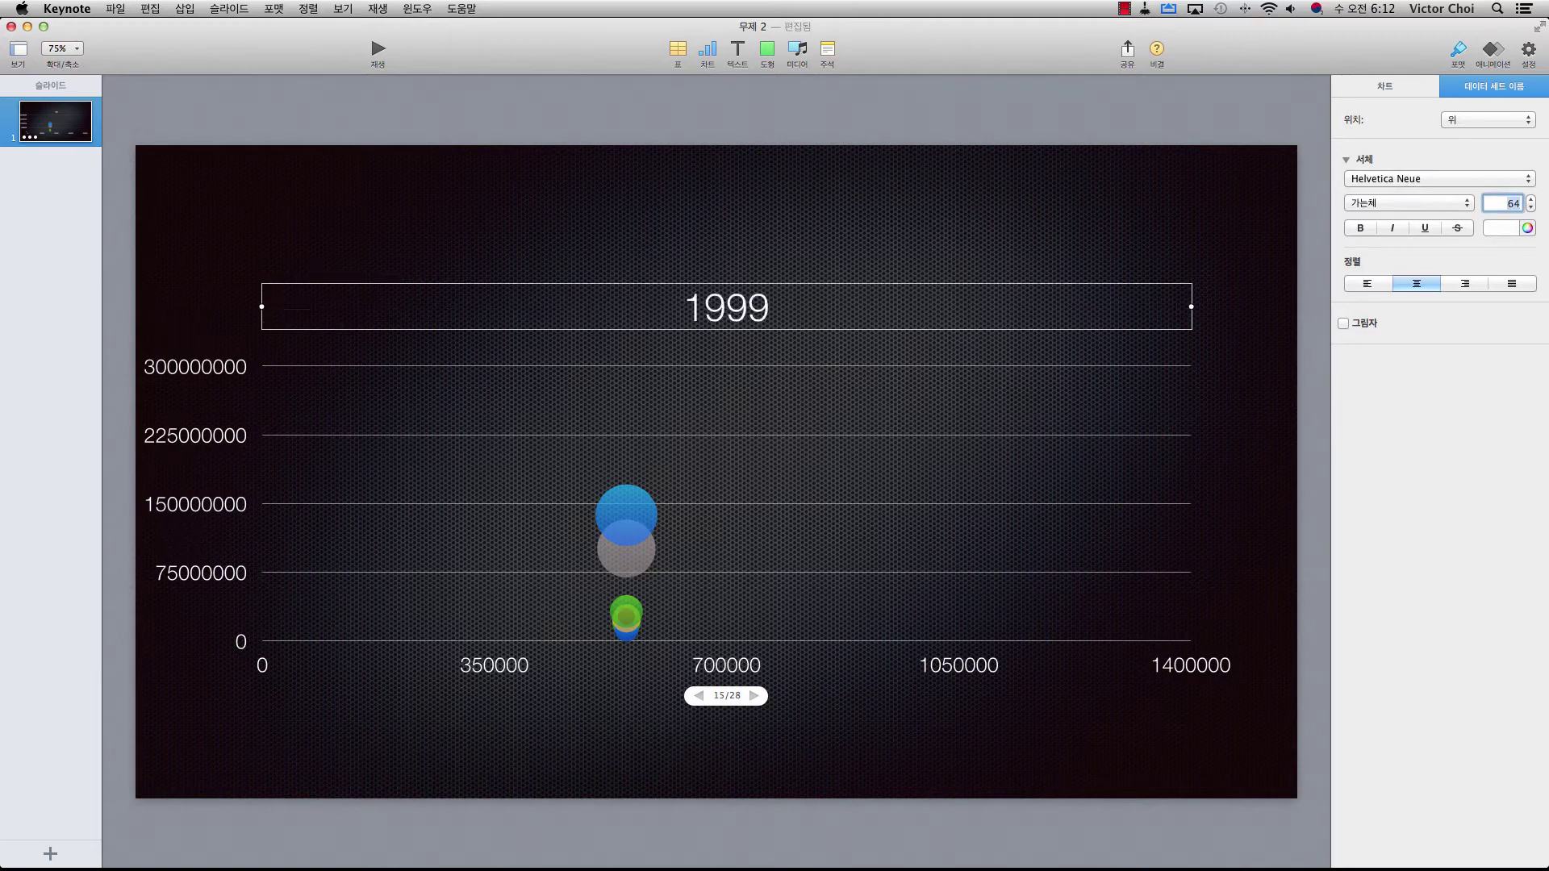
{"action": "left_click", "coordinate": [1404, 201]}
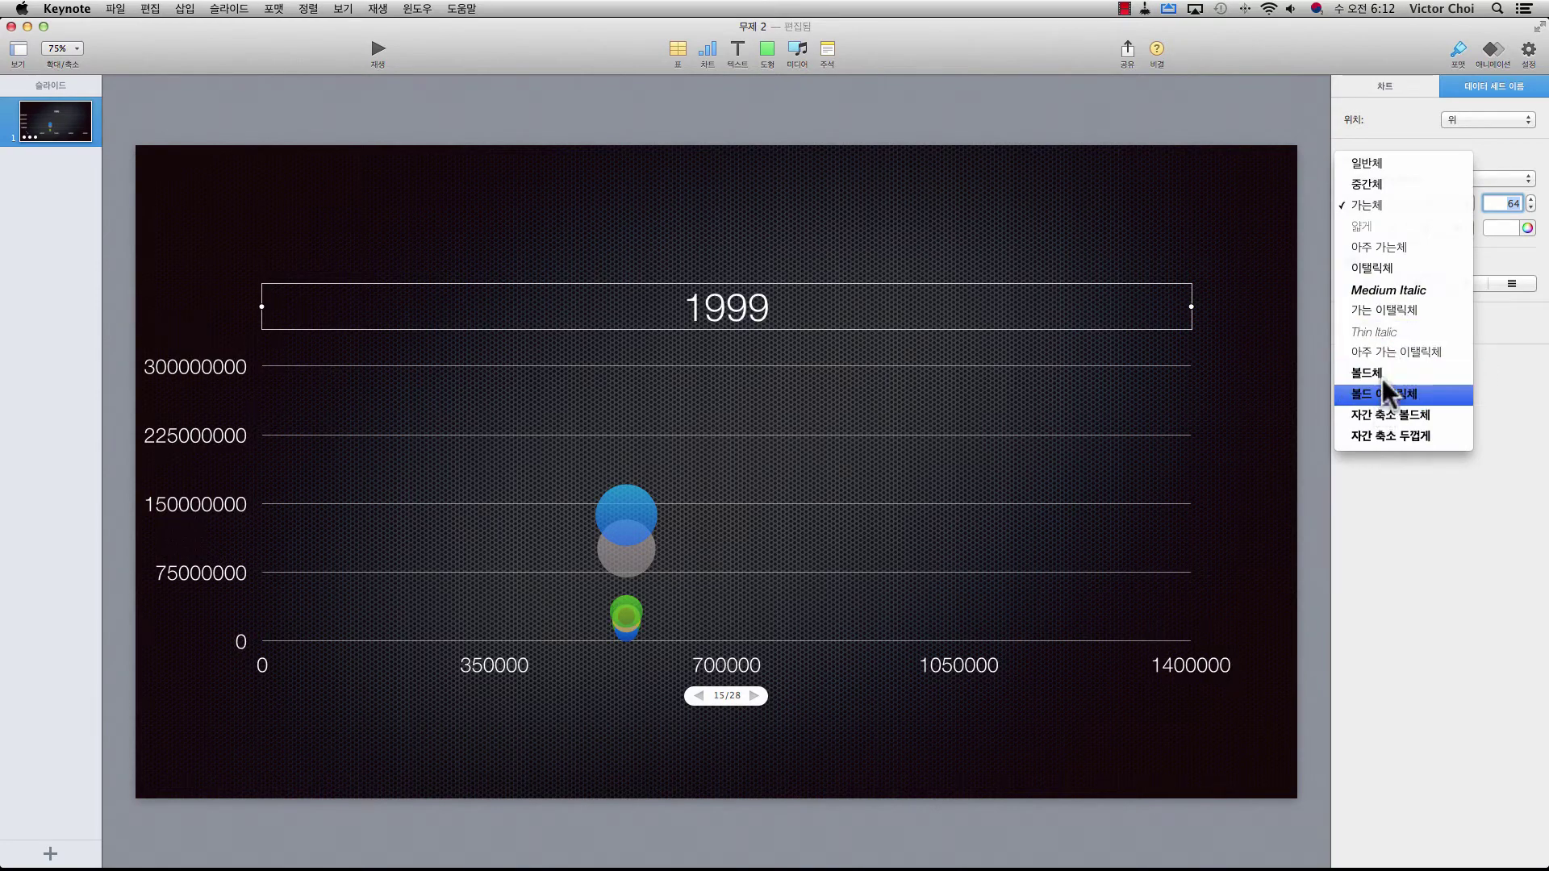
{"action": "left_click", "coordinate": [1378, 413]}
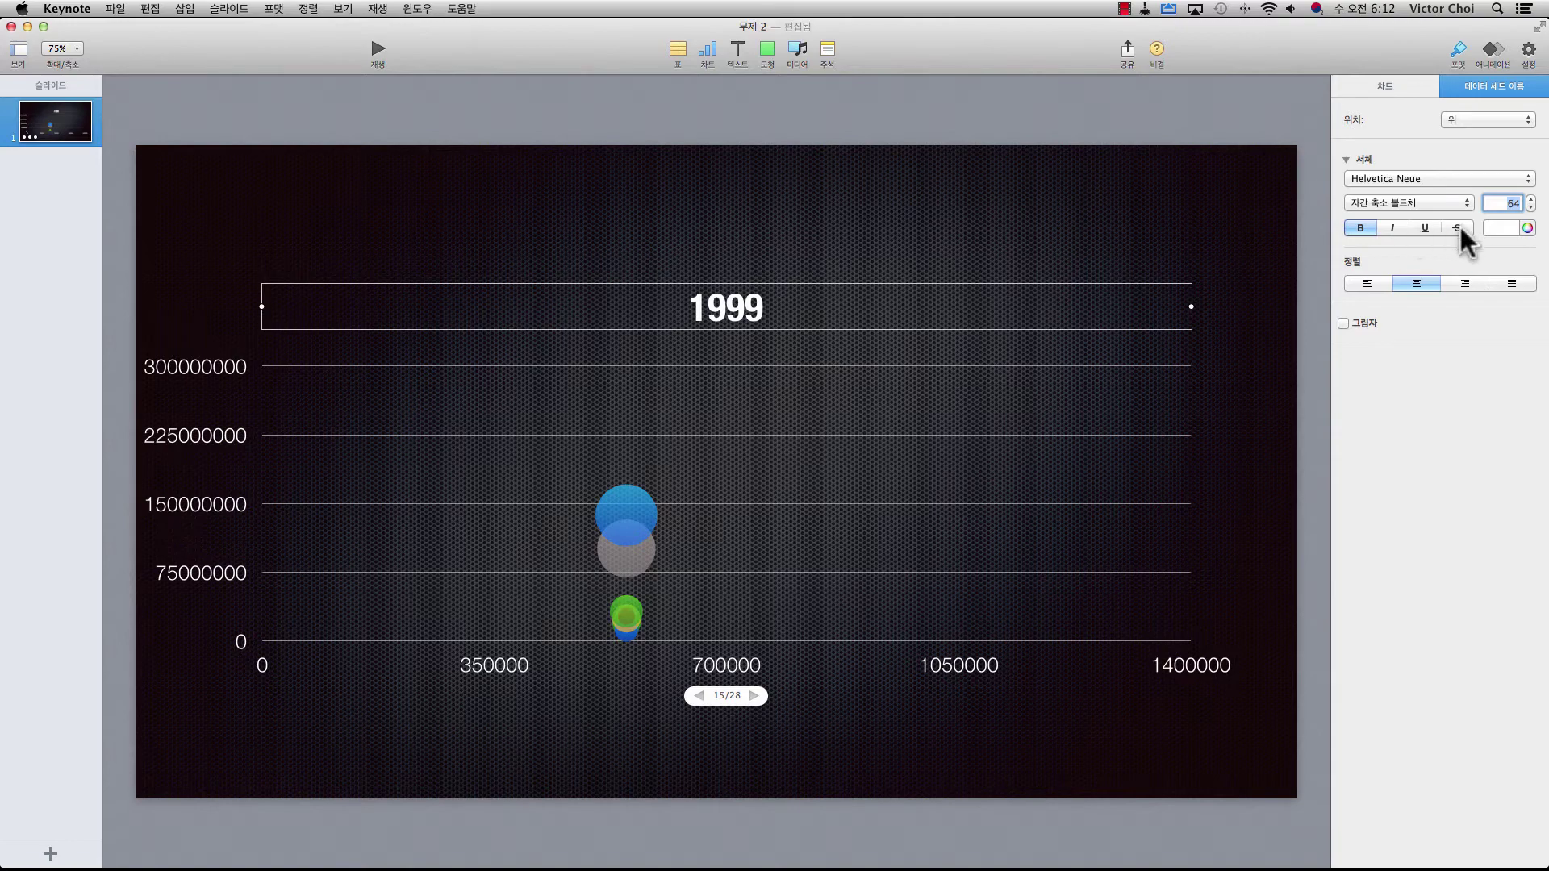
{"action": "left_click", "coordinate": [1489, 224]}
{"action": "left_click", "coordinate": [1430, 259]}
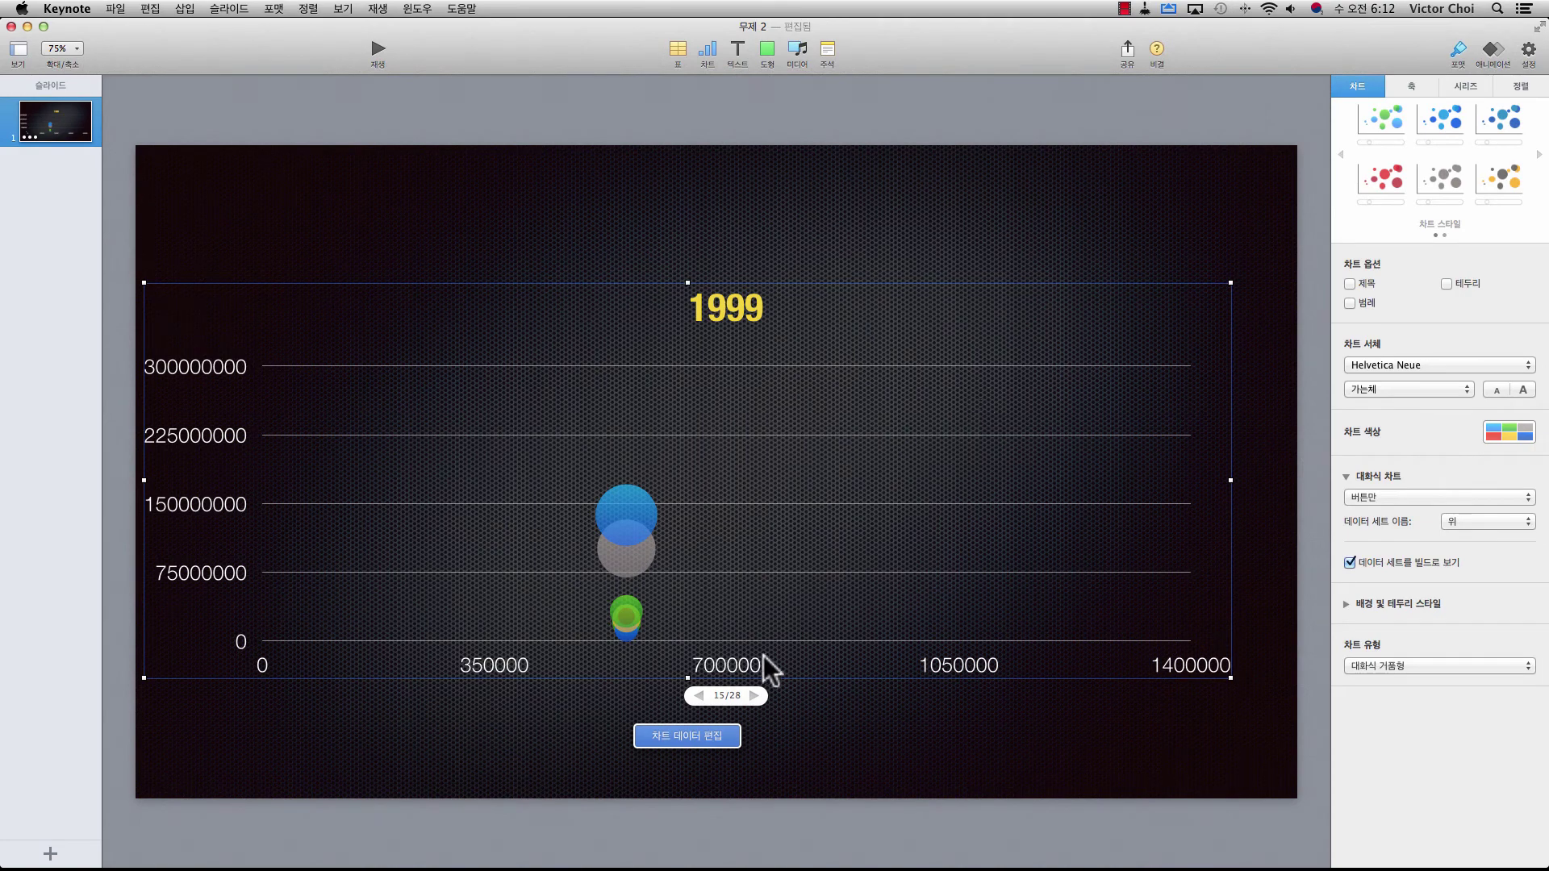
Step: Step the chart back several years and forward to 2012 to check the restyled label, and preview the slide in the slideshow
{"action": "left_click", "coordinate": [699, 694]}
{"action": "left_click", "coordinate": [699, 694]}
{"action": "left_click", "coordinate": [699, 695]}
{"action": "left_click", "coordinate": [699, 695]}
{"action": "left_click", "coordinate": [699, 695]}
{"action": "left_click", "coordinate": [698, 695]}
{"action": "left_click", "coordinate": [699, 694]}
{"action": "left_click", "coordinate": [753, 694]}
{"action": "double_click", "coordinate": [754, 695]}
{"action": "triple_click", "coordinate": [754, 695]}
{"action": "triple_click", "coordinate": [755, 694]}
{"action": "left_click", "coordinate": [754, 696]}
{"action": "left_click", "coordinate": [754, 695]}
{"action": "left_click", "coordinate": [755, 695]}
{"action": "left_click", "coordinate": [755, 695]}
{"action": "left_click", "coordinate": [755, 695]}
{"action": "left_click", "coordinate": [755, 694]}
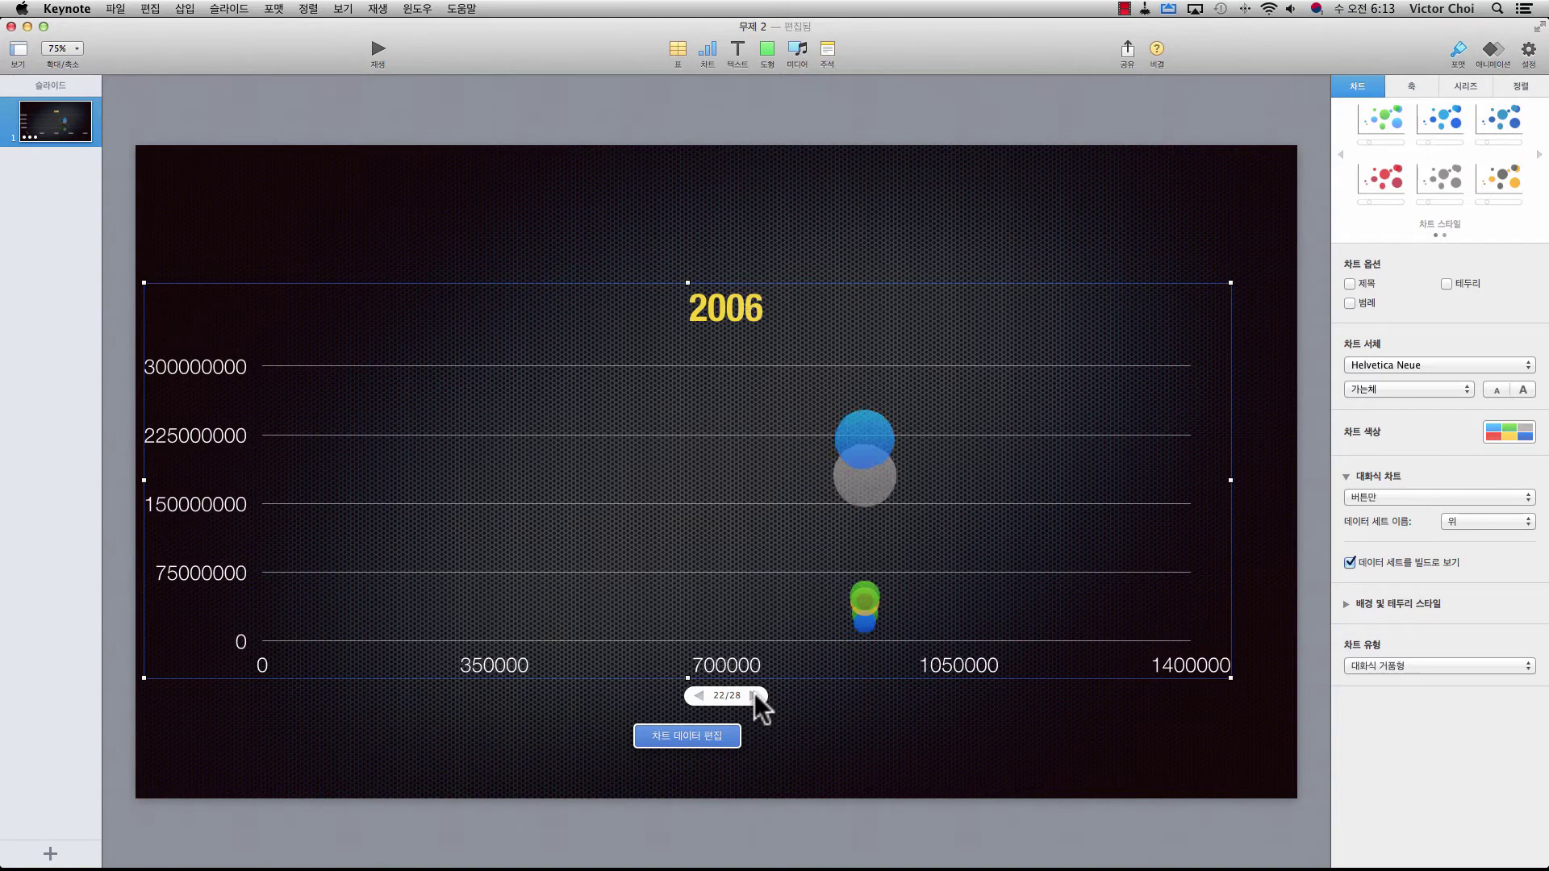
{"action": "left_click", "coordinate": [753, 695]}
{"action": "left_click", "coordinate": [754, 696]}
{"action": "left_click", "coordinate": [754, 694]}
{"action": "left_click", "coordinate": [754, 695]}
{"action": "left_click", "coordinate": [754, 695]}
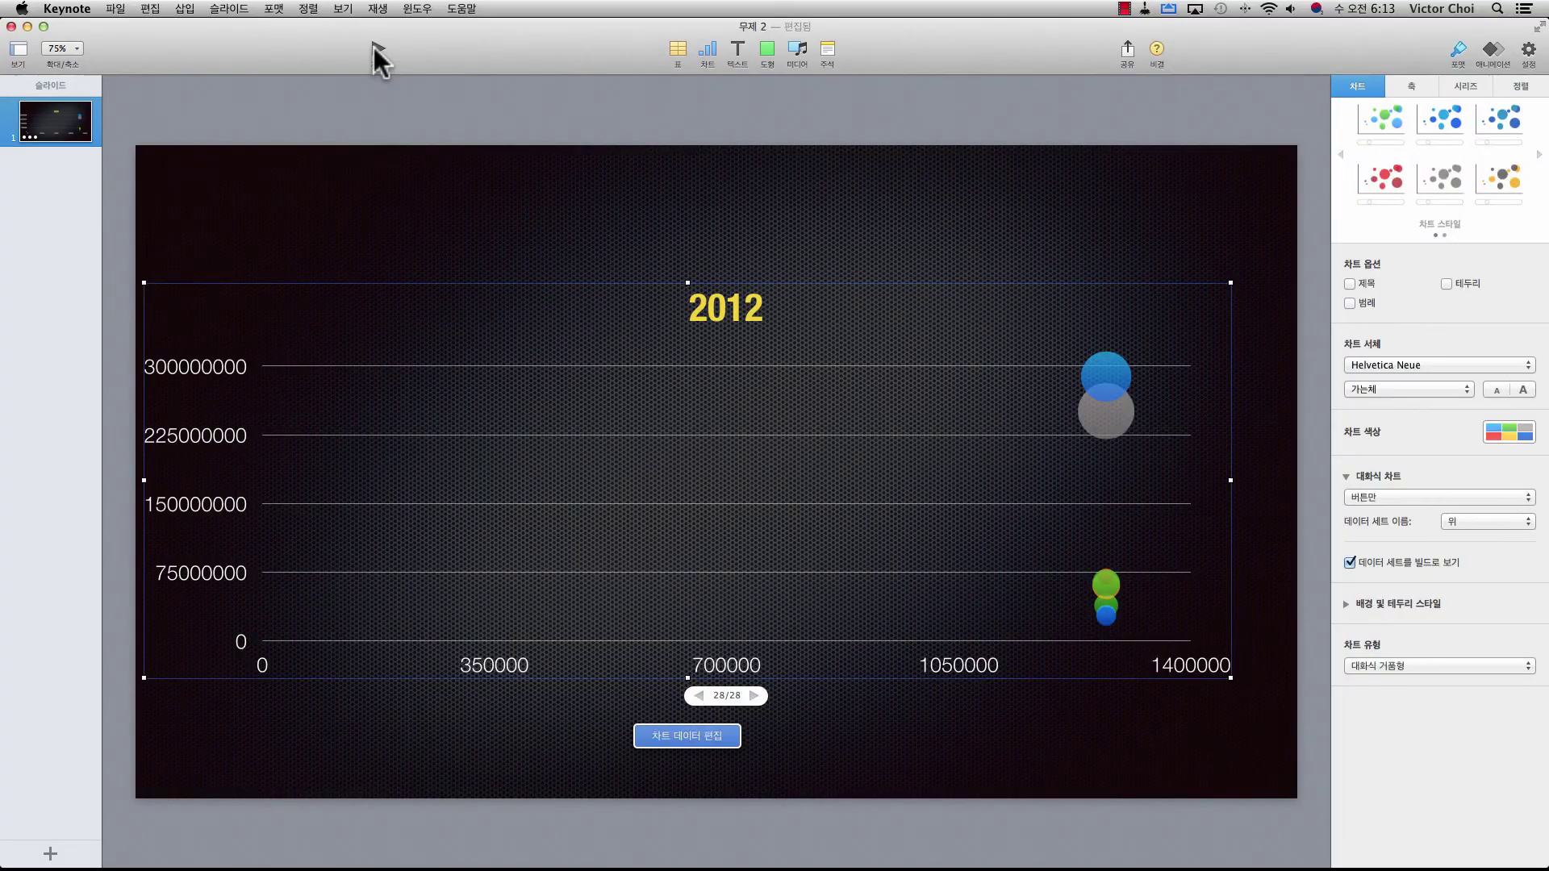
{"action": "left_click", "coordinate": [374, 49]}
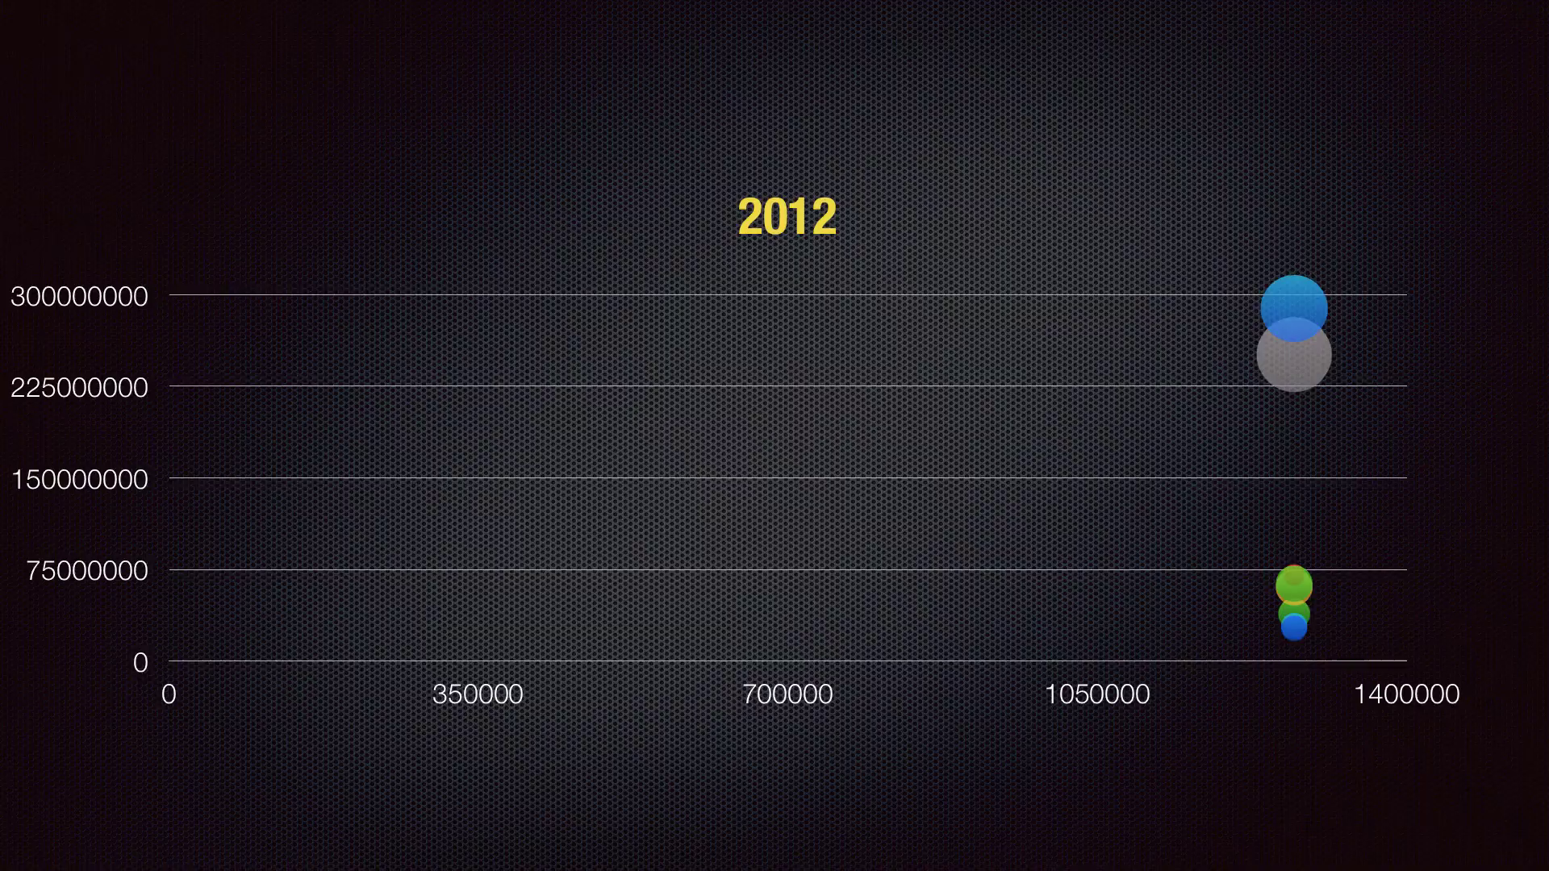
{"action": "key", "text": "Escape"}
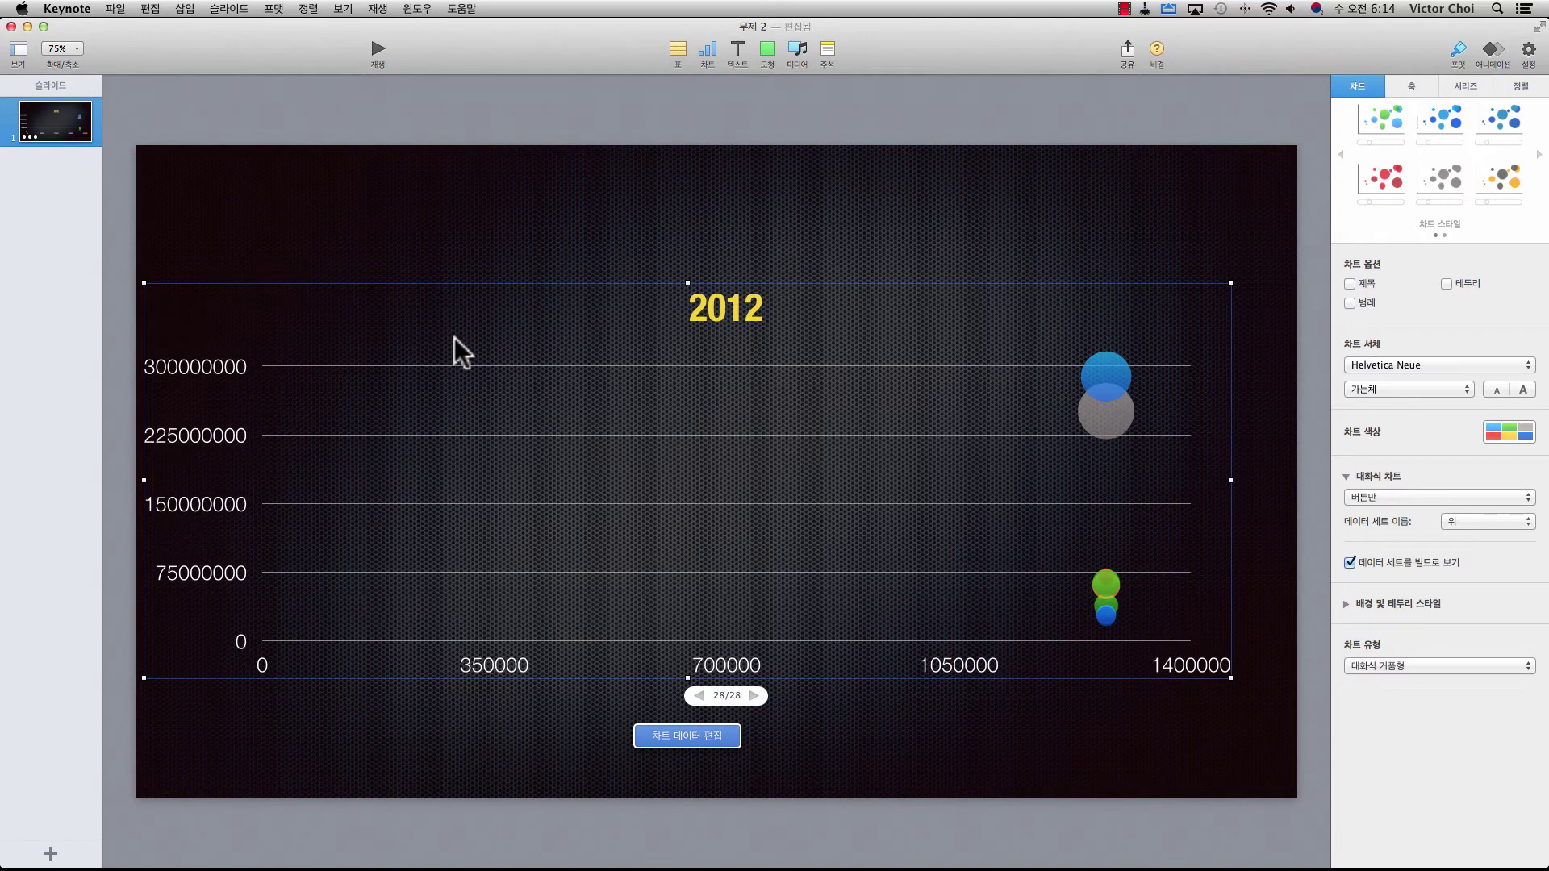
Step: Make the chart taller by extending its upper edge and reposition it centrally on the slide
{"action": "left_click_drag", "start_coordinate": [688, 284], "coordinate": [684, 208]}
{"action": "left_click_drag", "start_coordinate": [658, 327], "coordinate": [690, 352]}
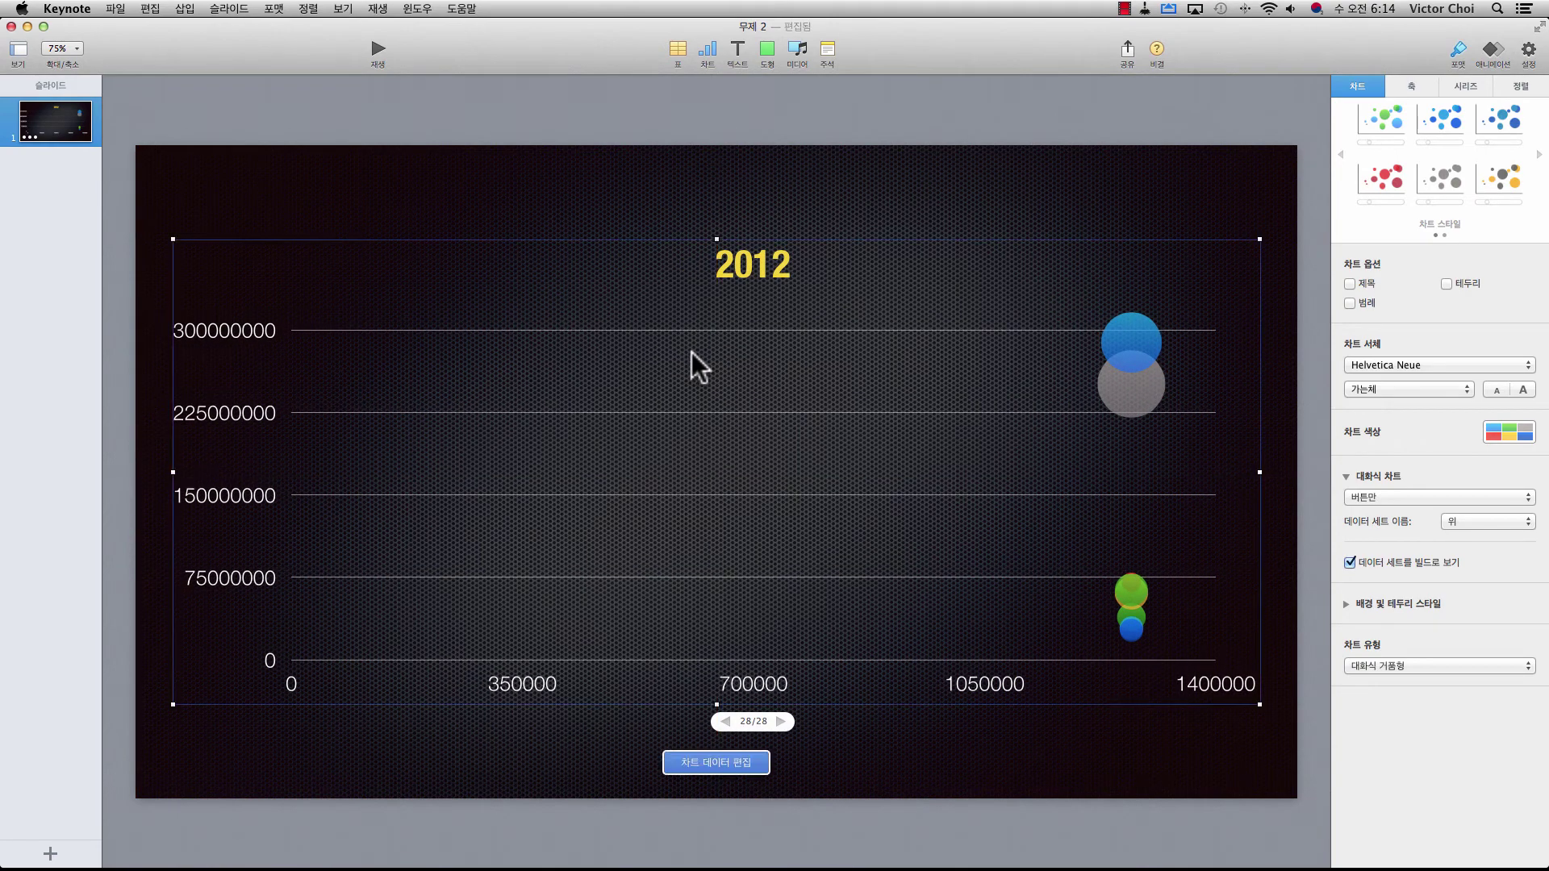
Step: Show the chart title and change its text to "지역별 총생산 대비한 지역별 전입인구수의 변화"
{"action": "left_click", "coordinate": [1349, 284]}
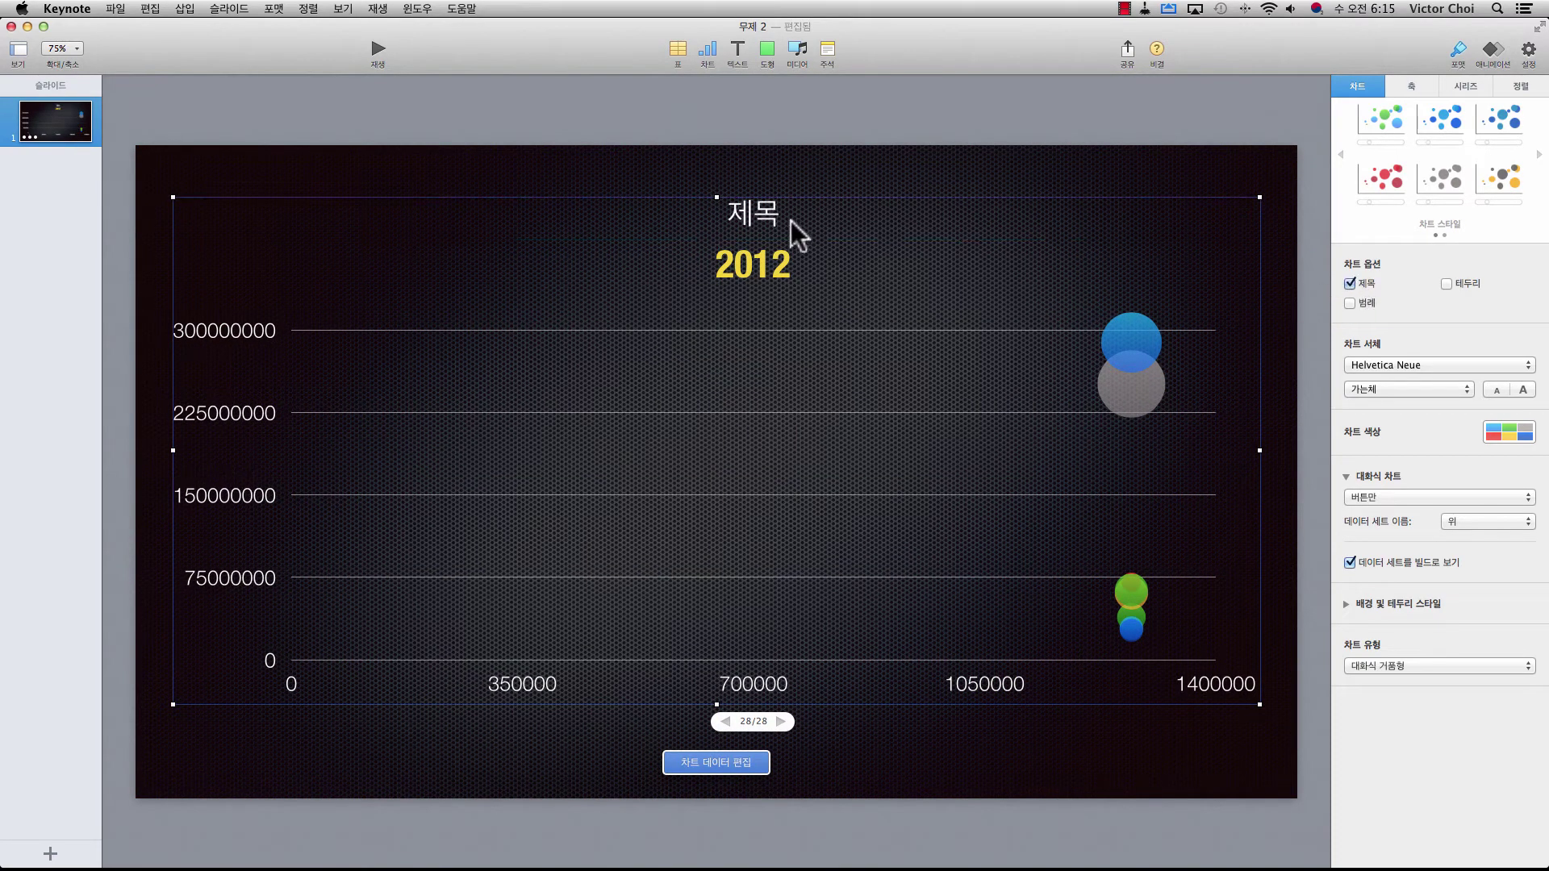
{"action": "double_click", "coordinate": [759, 214]}
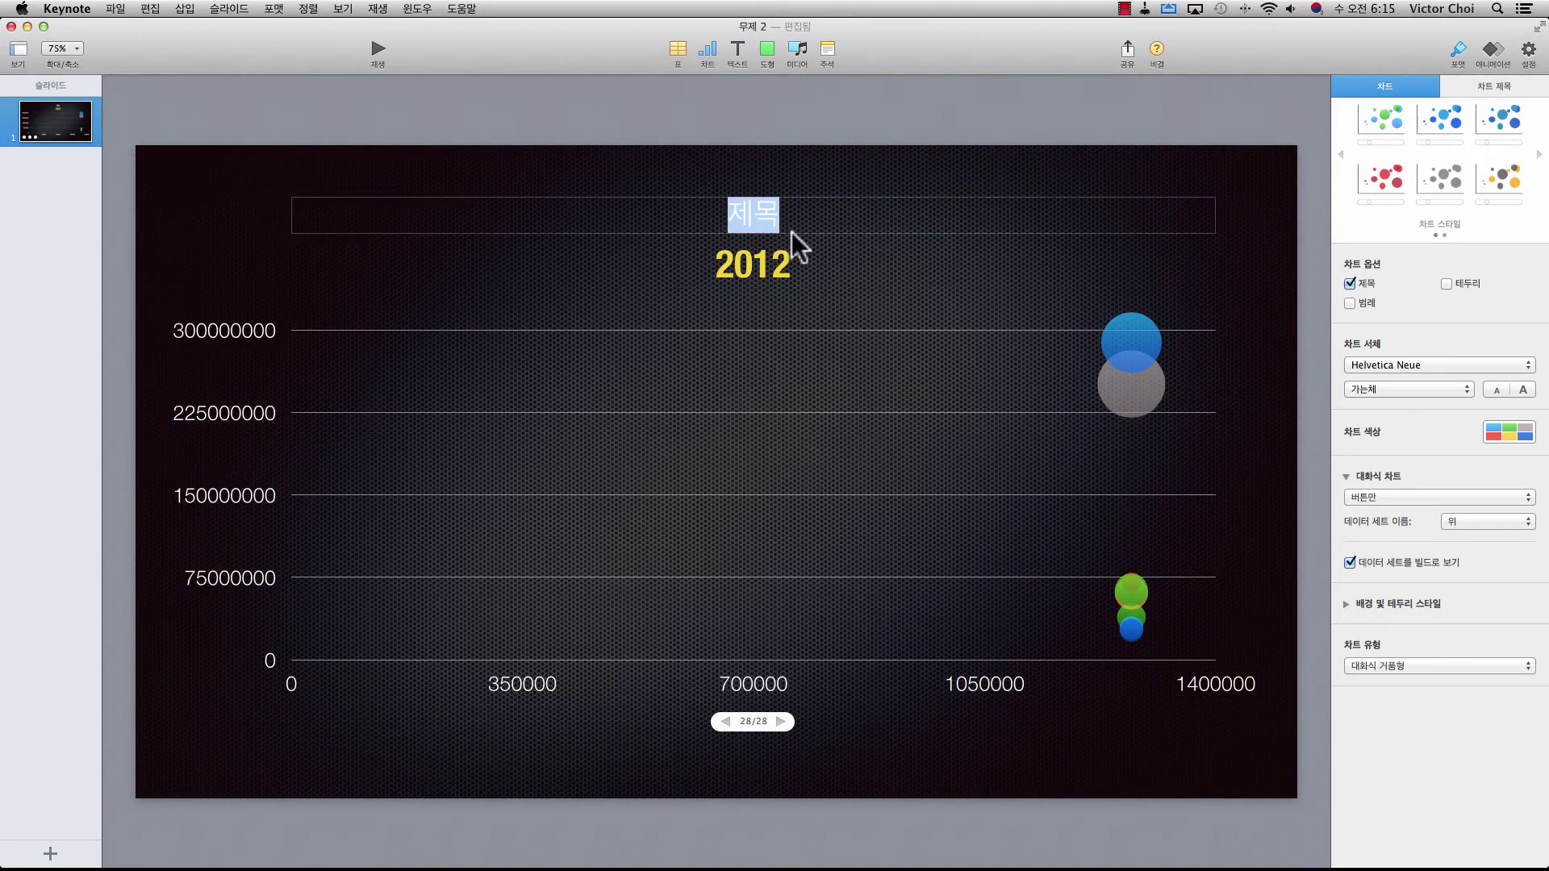
{"action": "type", "text": "지역별 총생ㅅ산 대비한 지역ㅂ별 전입인굿"}
{"action": "type", "text": "수의 변화"}
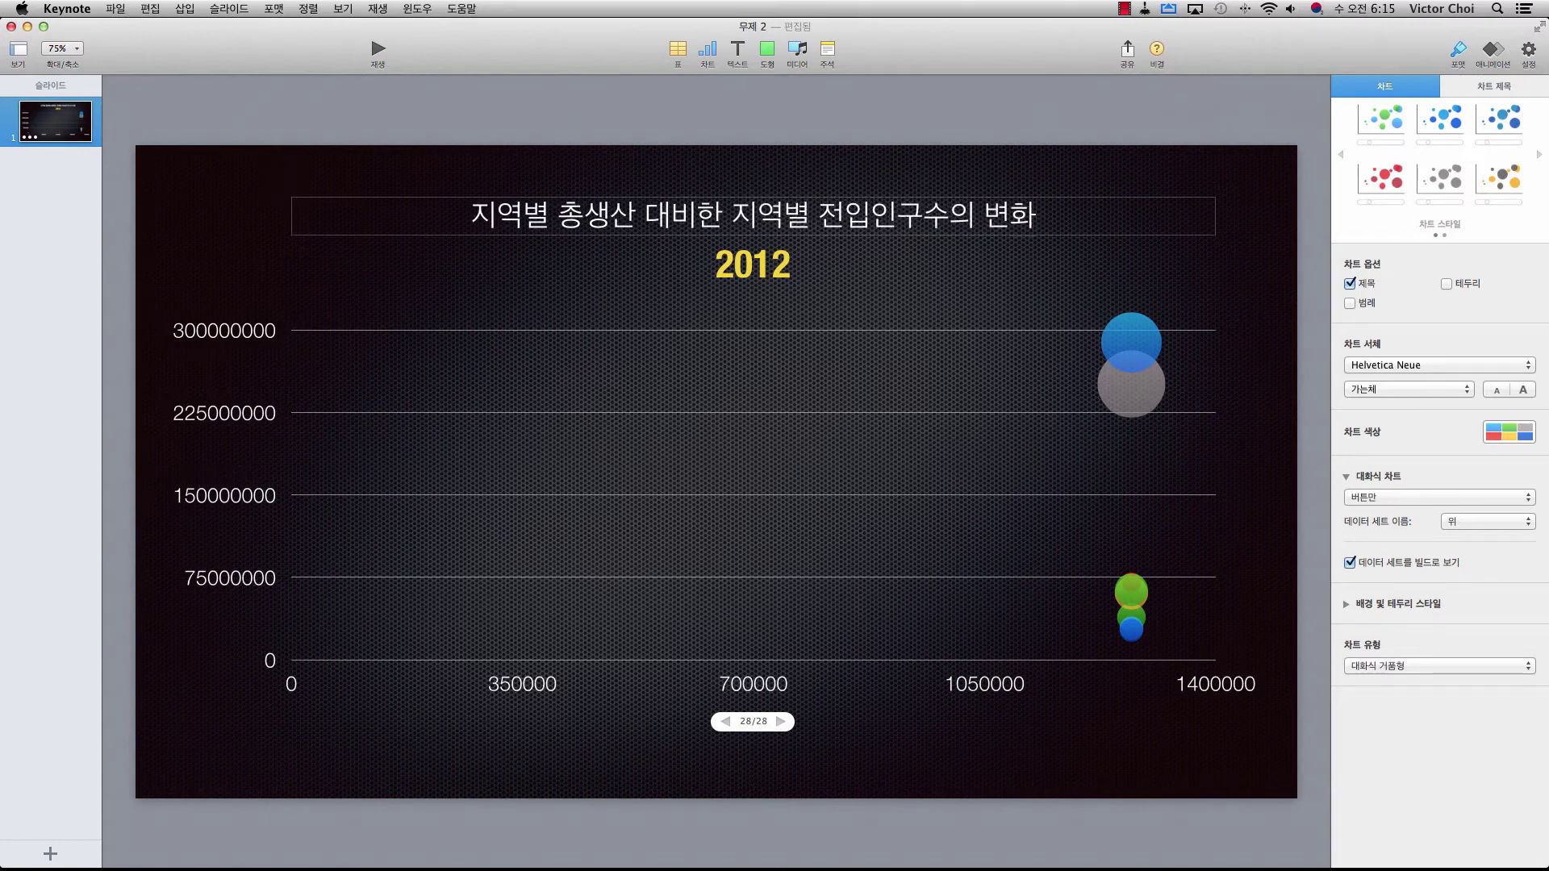
{"action": "left_click", "coordinate": [657, 289]}
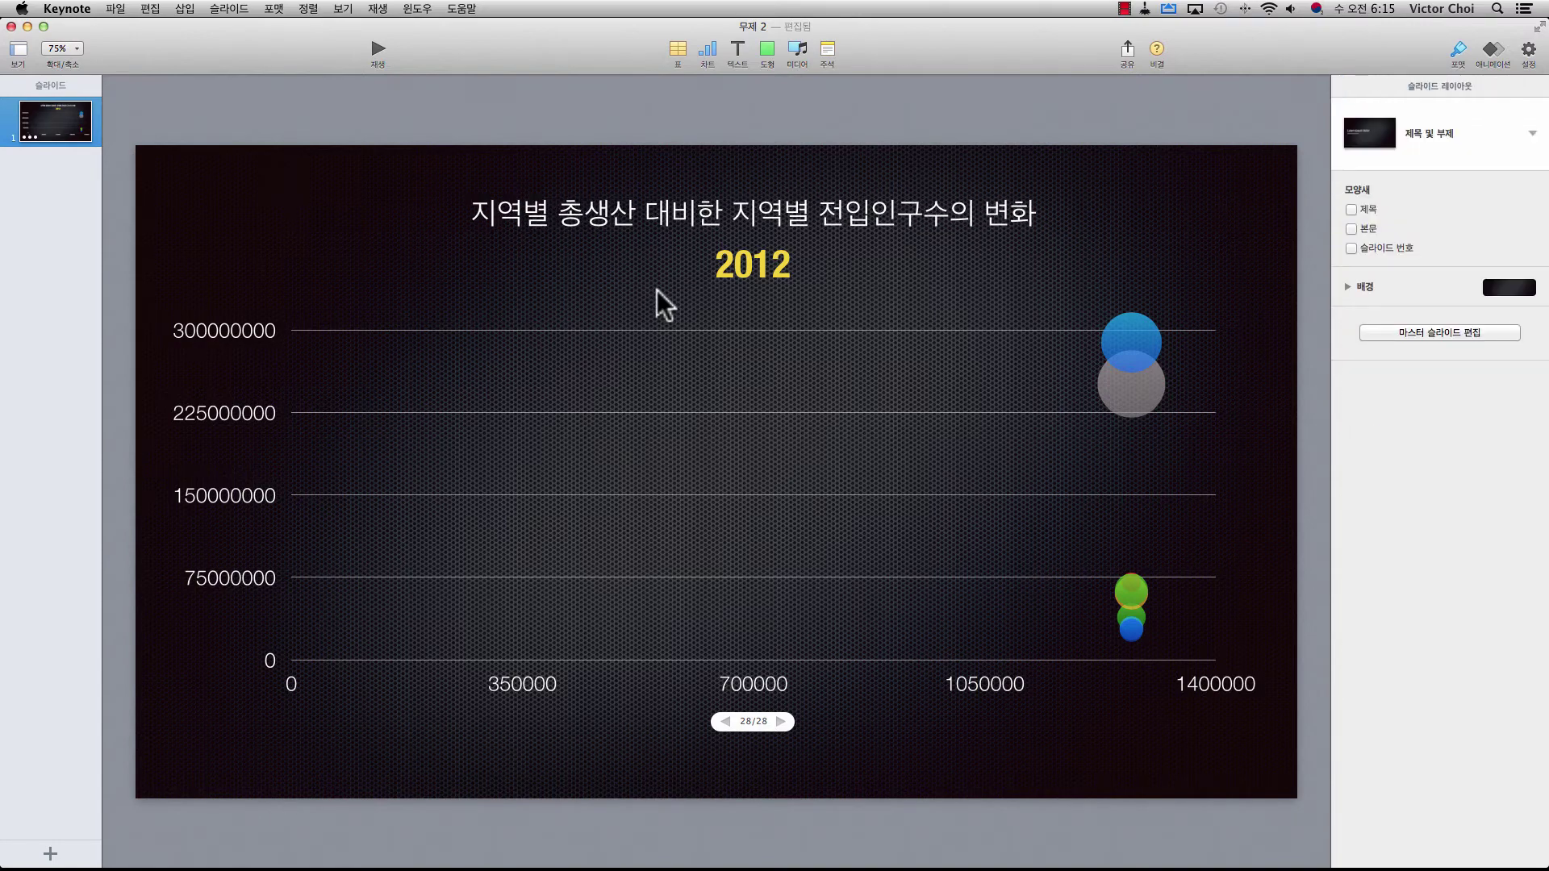
Step: Apply a gradient fill (그라디언트 채우기) to the chart background and set the gradient angle to 180°
{"action": "left_click", "coordinate": [856, 418]}
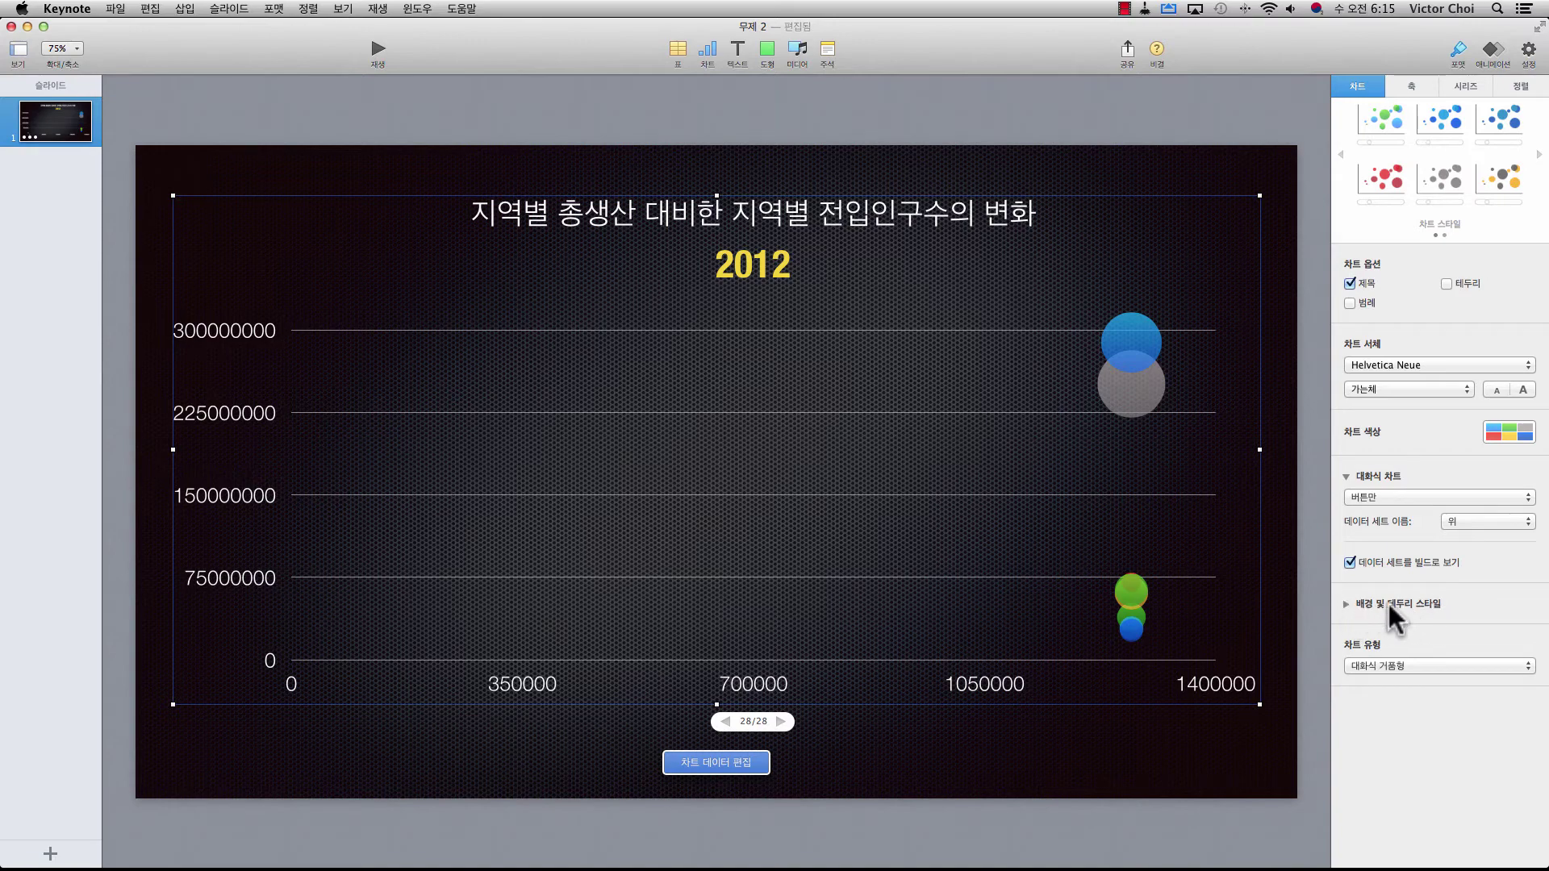
{"action": "left_click", "coordinate": [1342, 599]}
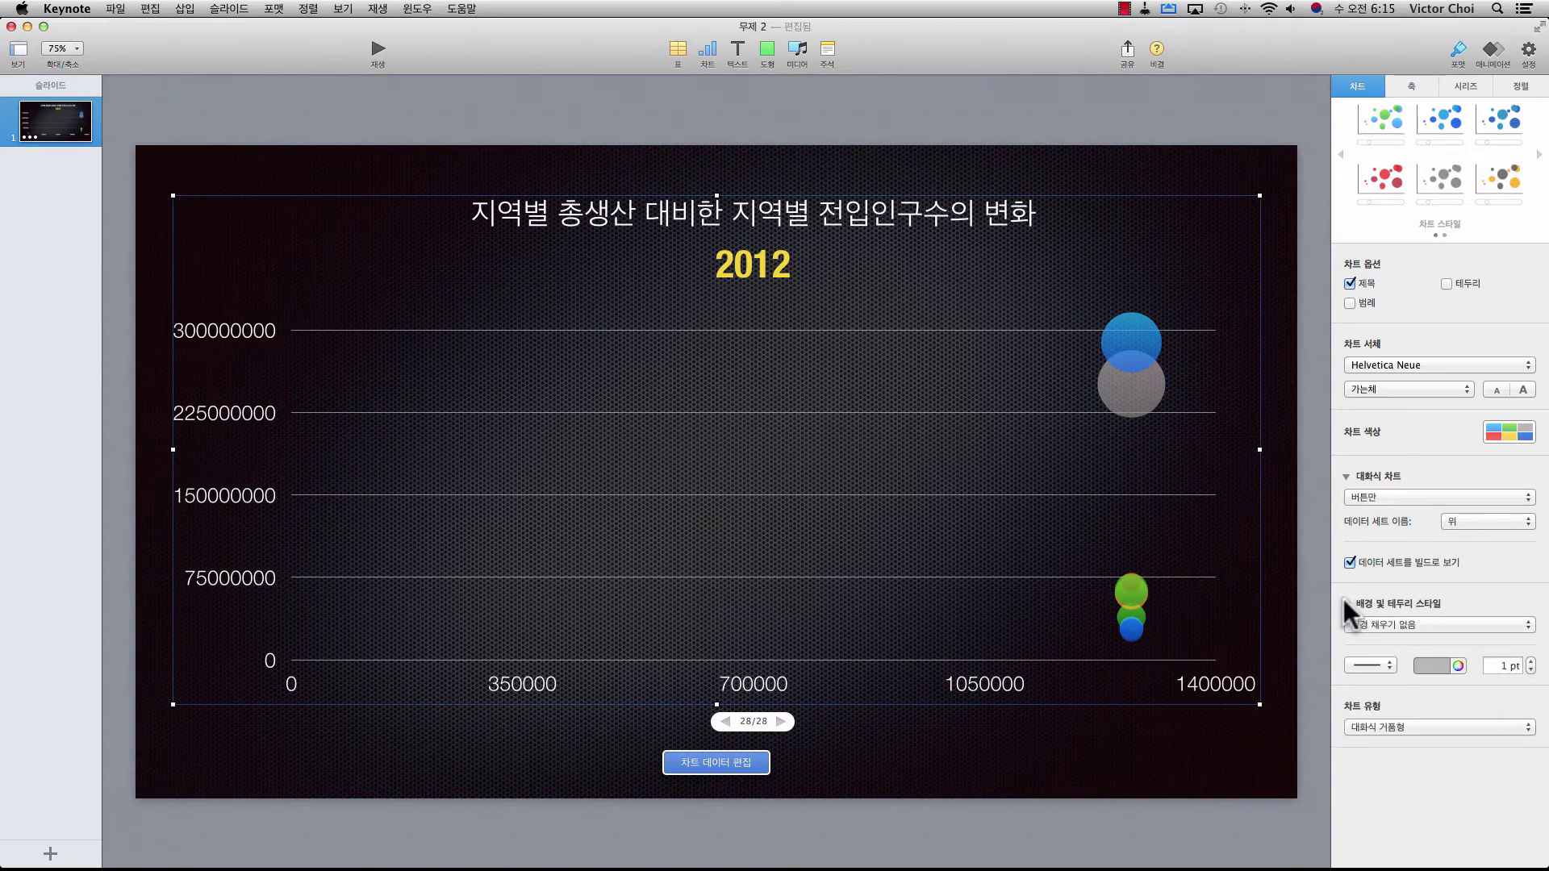
{"action": "left_click", "coordinate": [1392, 626]}
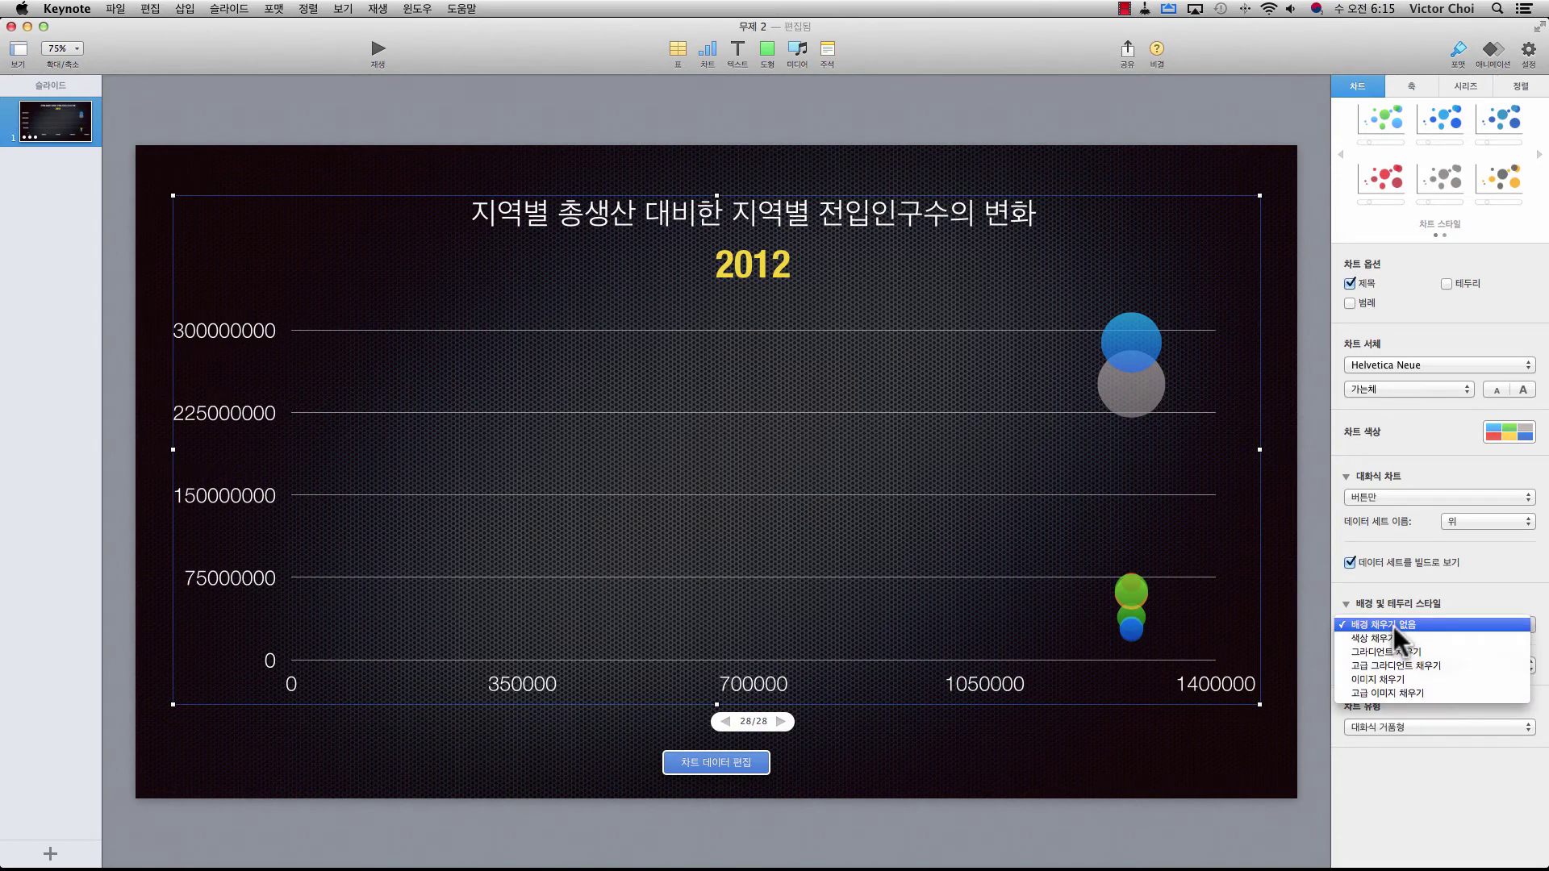
{"action": "left_click", "coordinate": [1379, 652]}
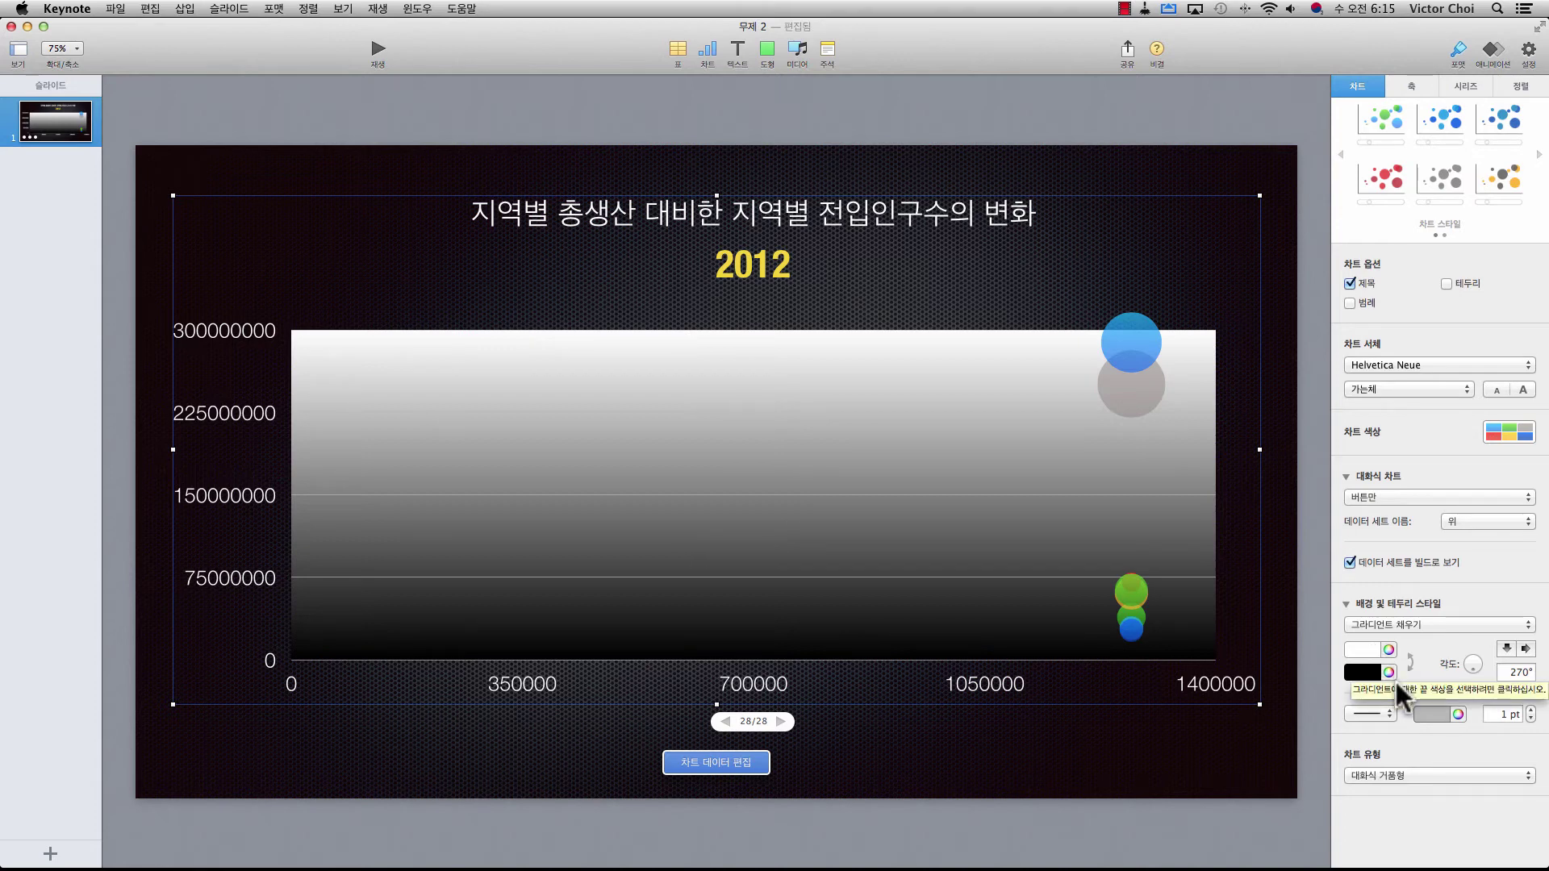
{"action": "left_click_drag", "start_coordinate": [1470, 664], "coordinate": [1454, 655]}
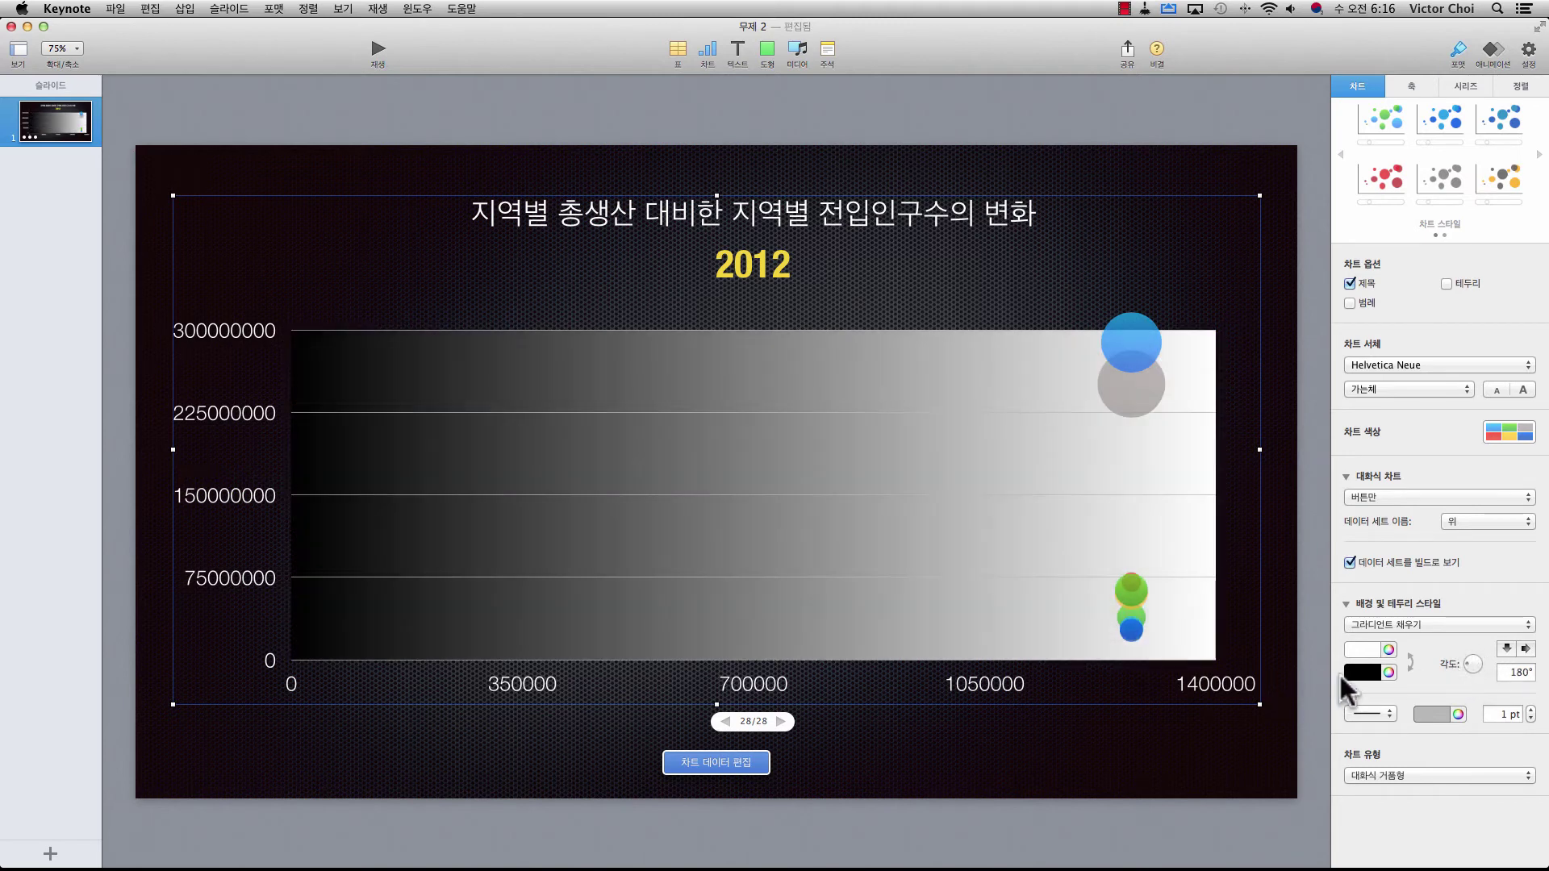
Step: Reduce the background gradient's black end color to 15% opacity and set its start color to dark navy blue
{"action": "left_click", "coordinate": [1390, 672]}
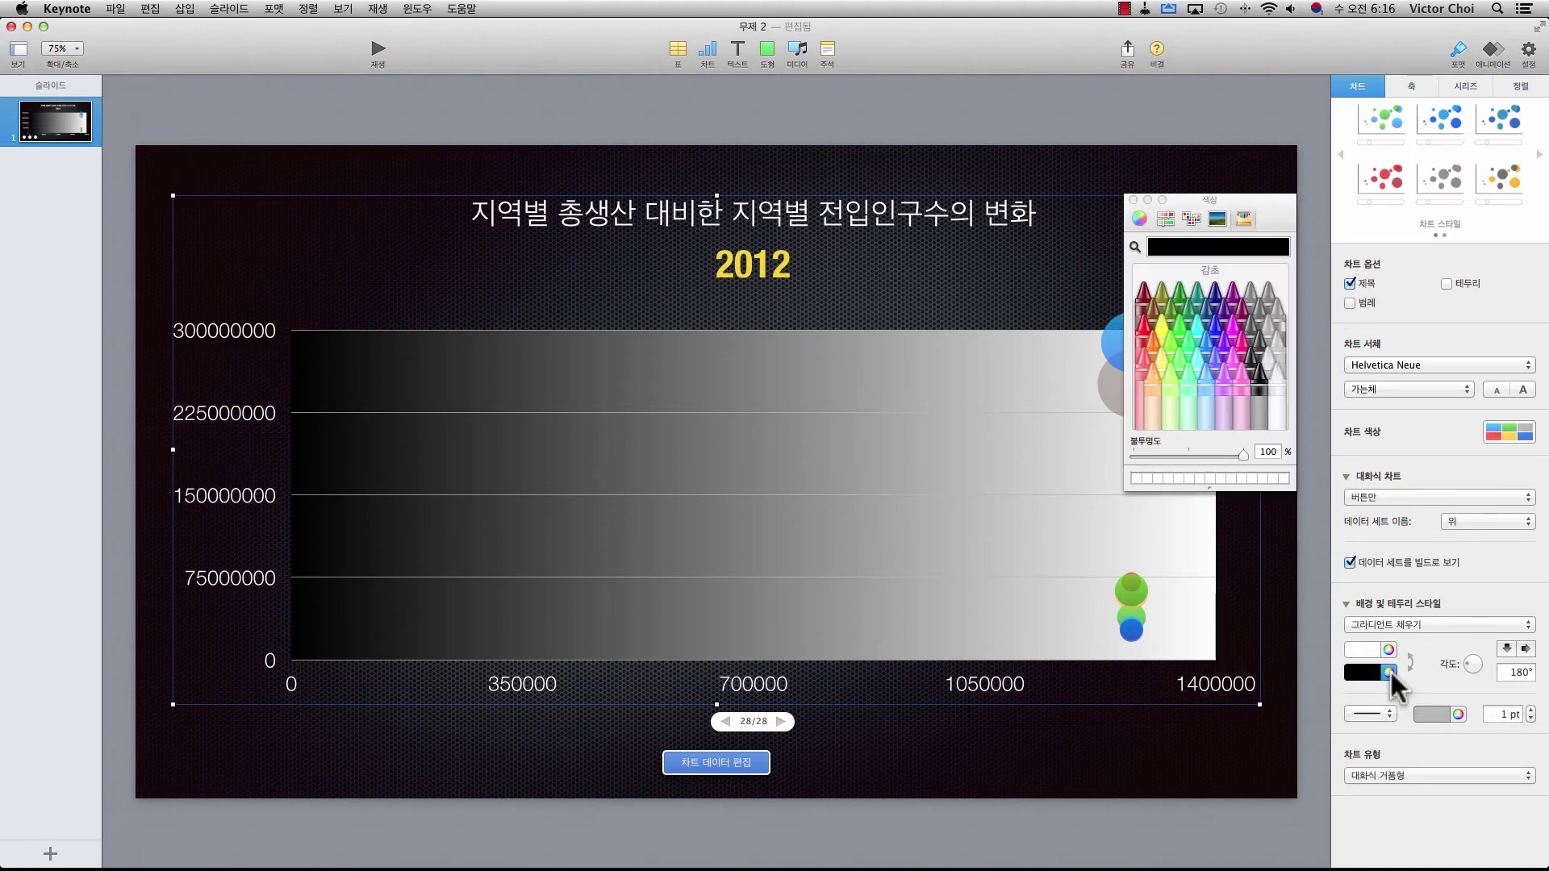
{"action": "left_click", "coordinate": [1150, 453]}
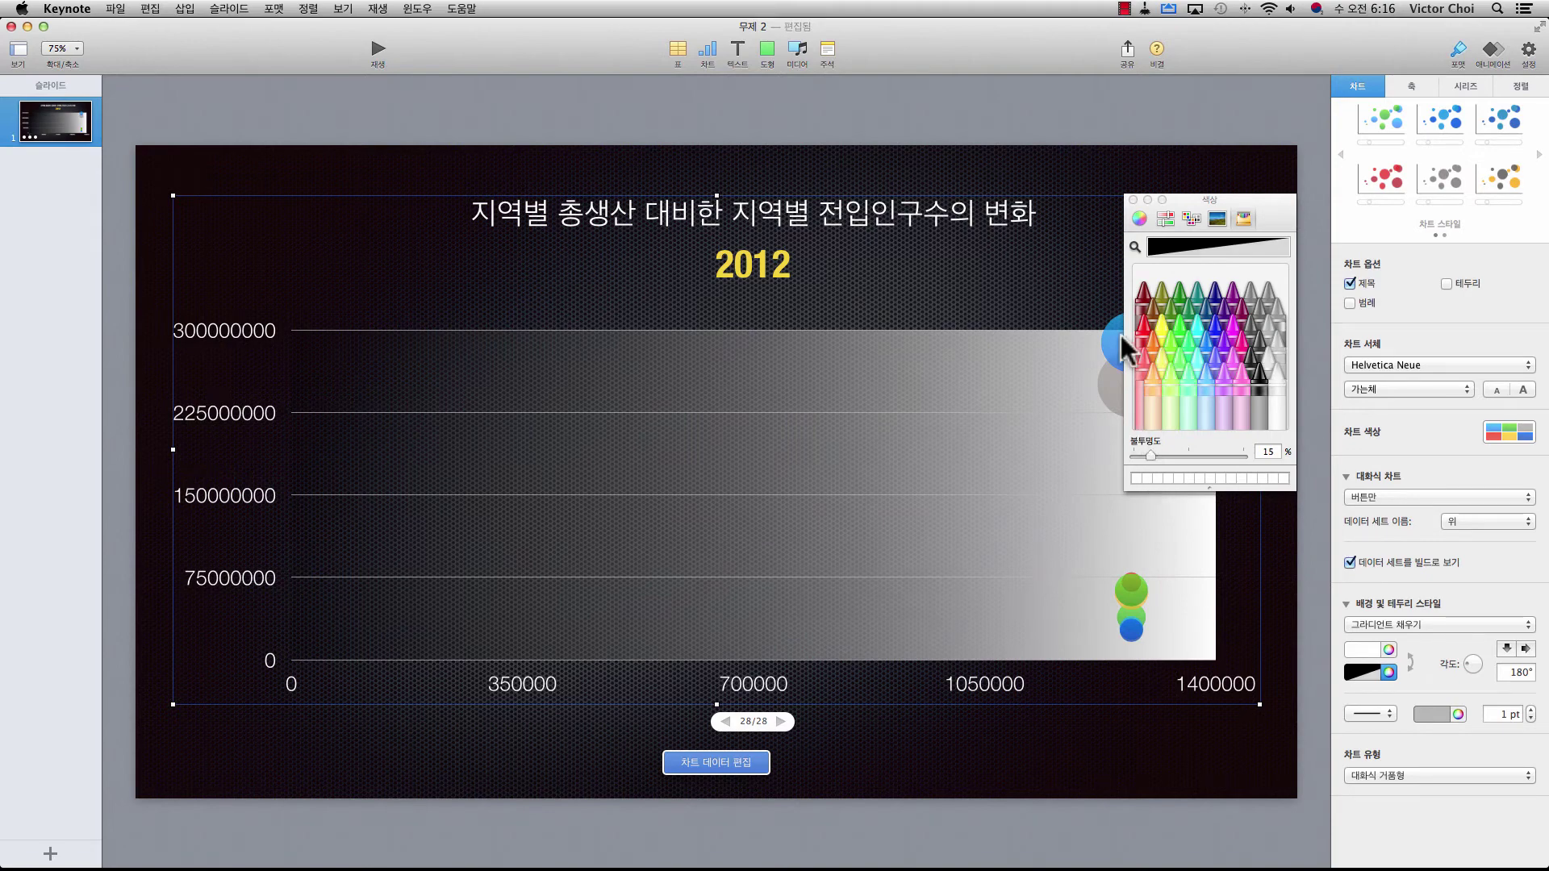
{"action": "left_click", "coordinate": [1131, 200]}
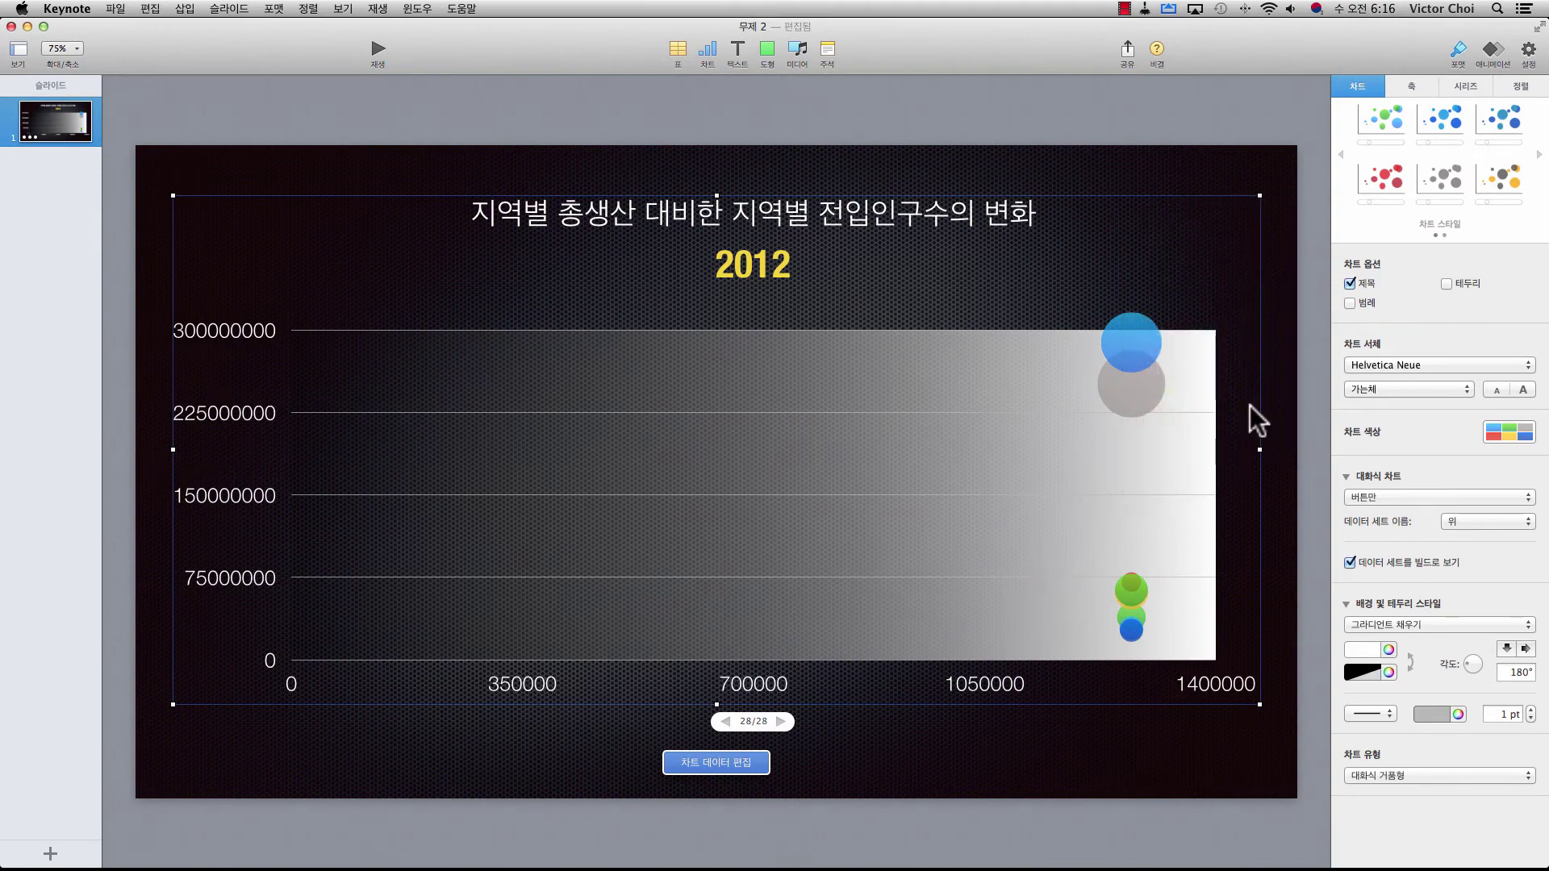
{"action": "left_click", "coordinate": [1362, 650]}
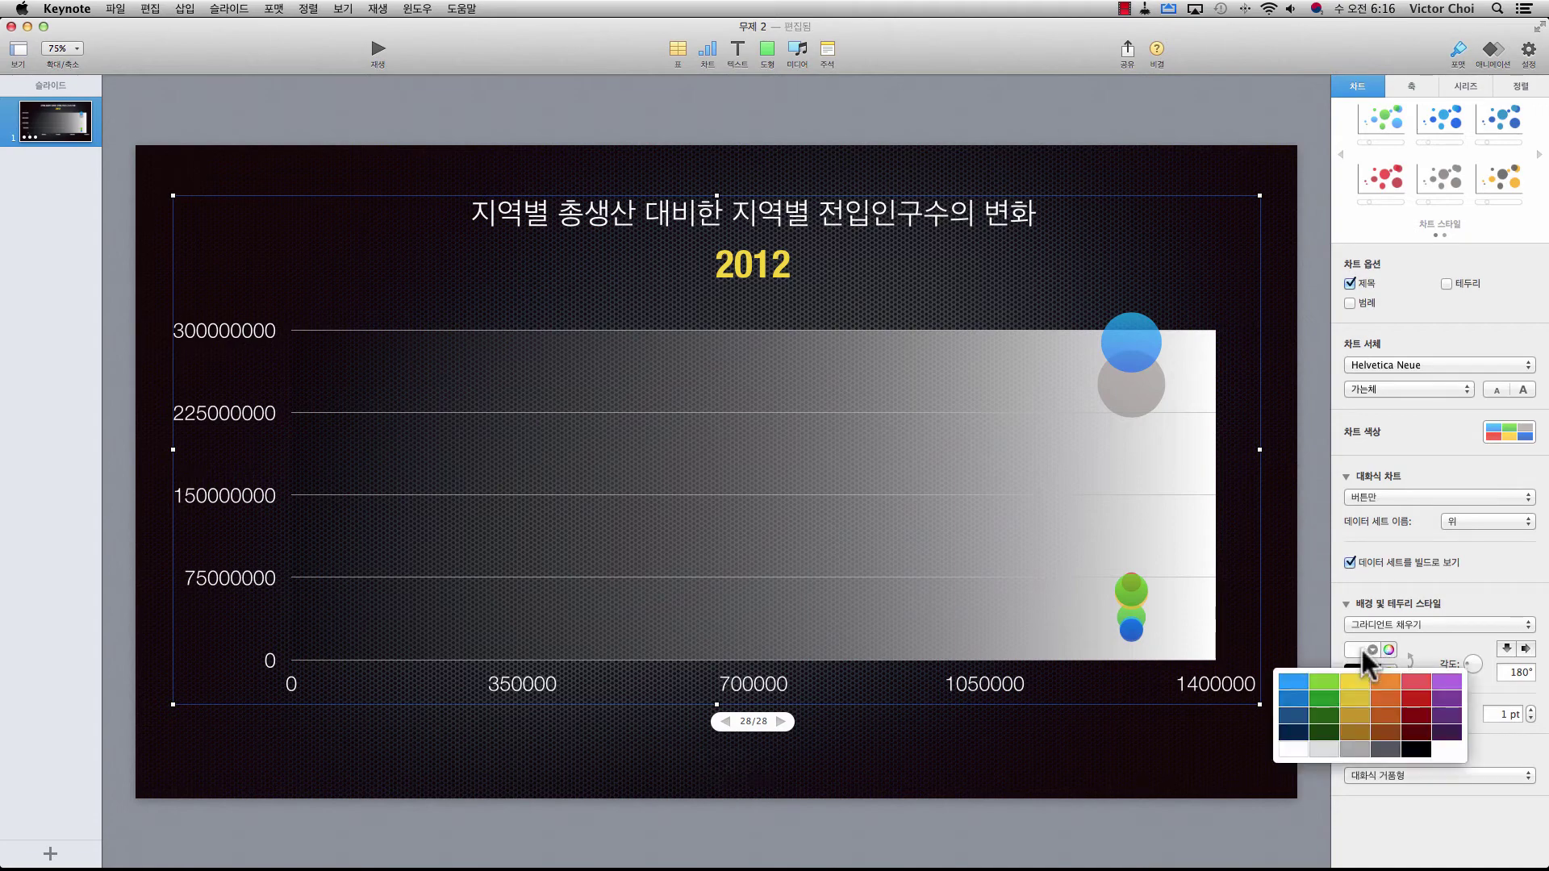
{"action": "left_click", "coordinate": [1296, 733]}
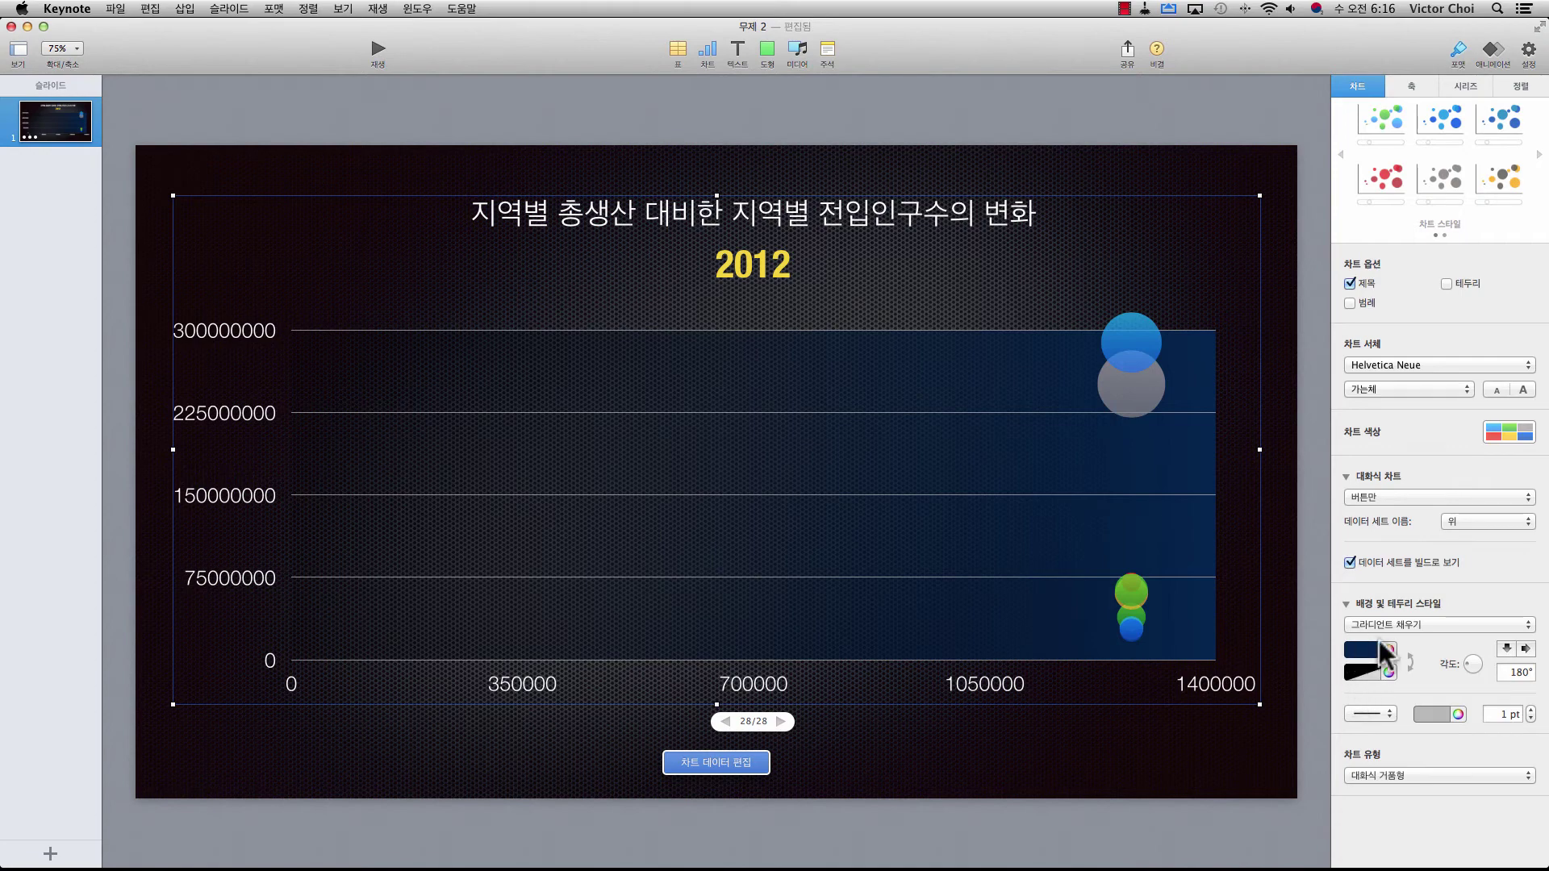
Step: Set the chart background's border style to a solid line colored white
{"action": "left_click", "coordinate": [1381, 710]}
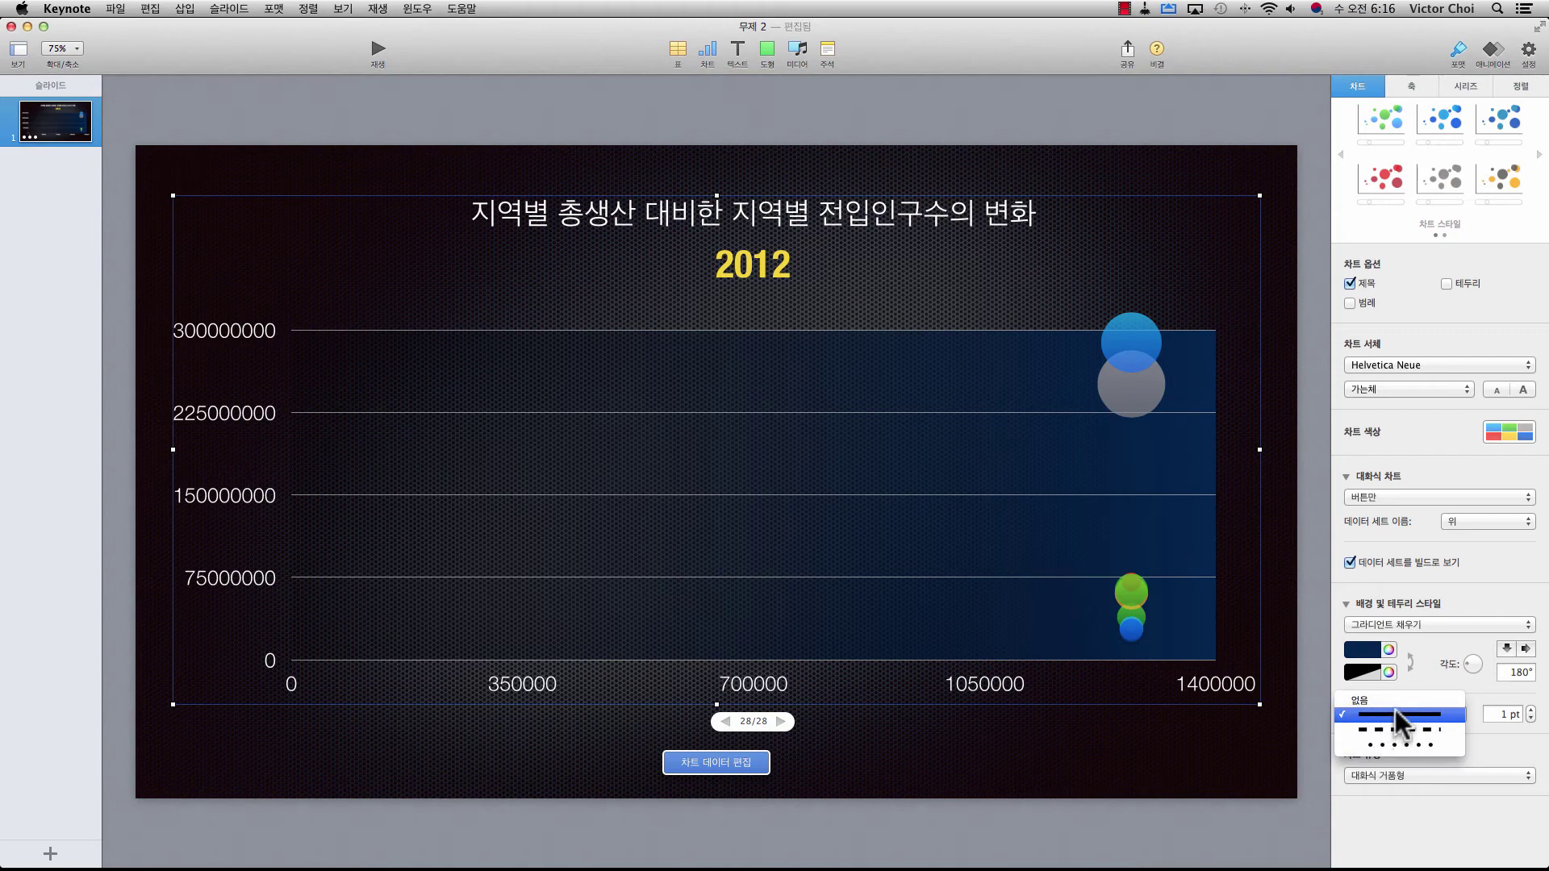
{"action": "left_click", "coordinate": [1397, 714]}
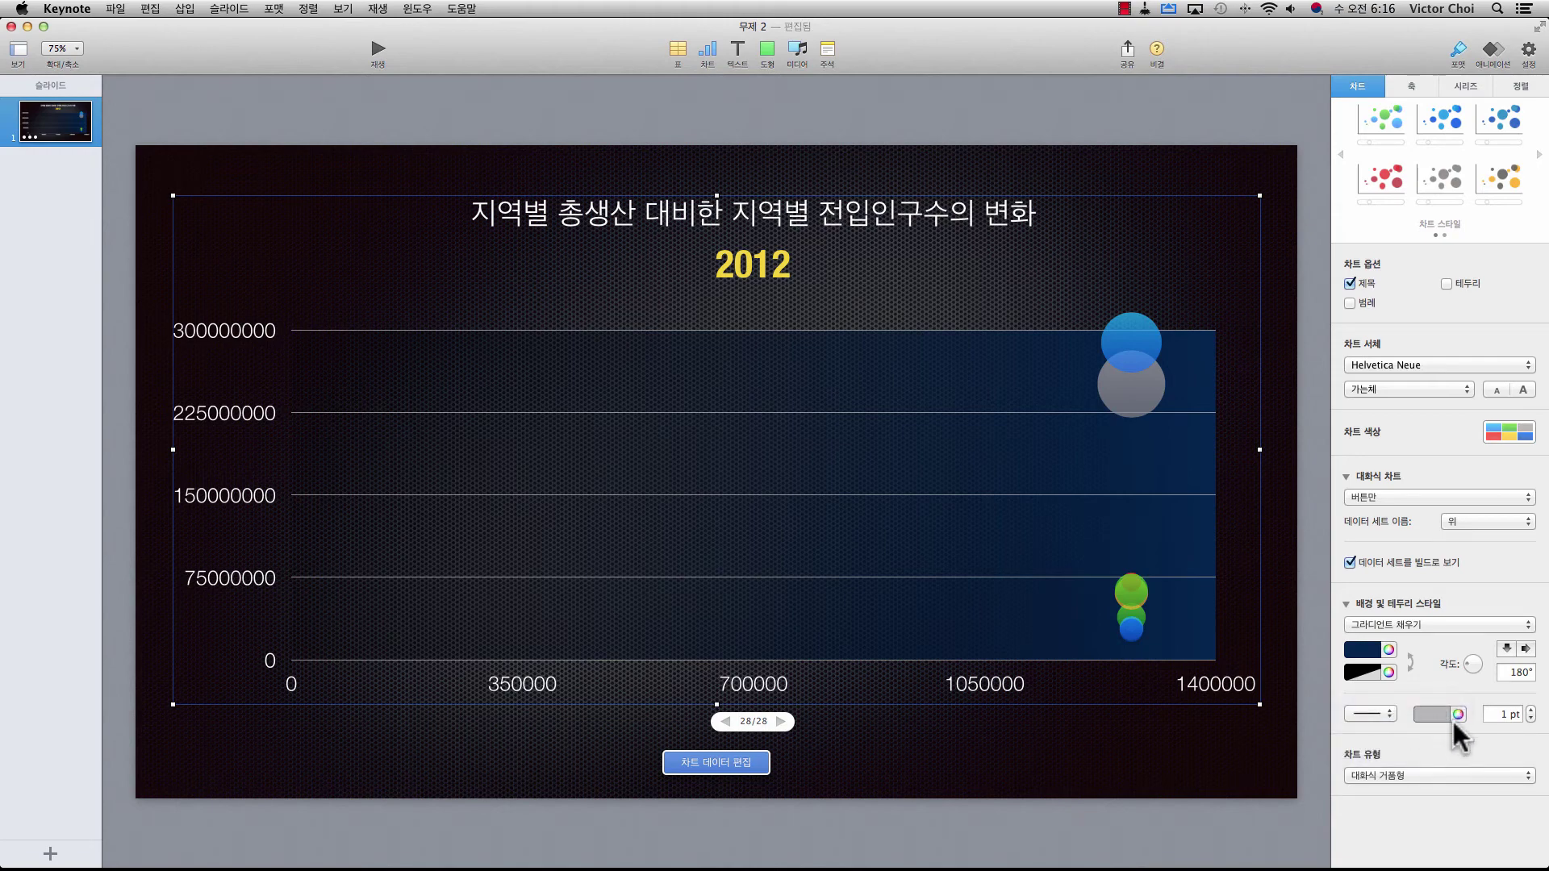
{"action": "left_click", "coordinate": [1434, 714]}
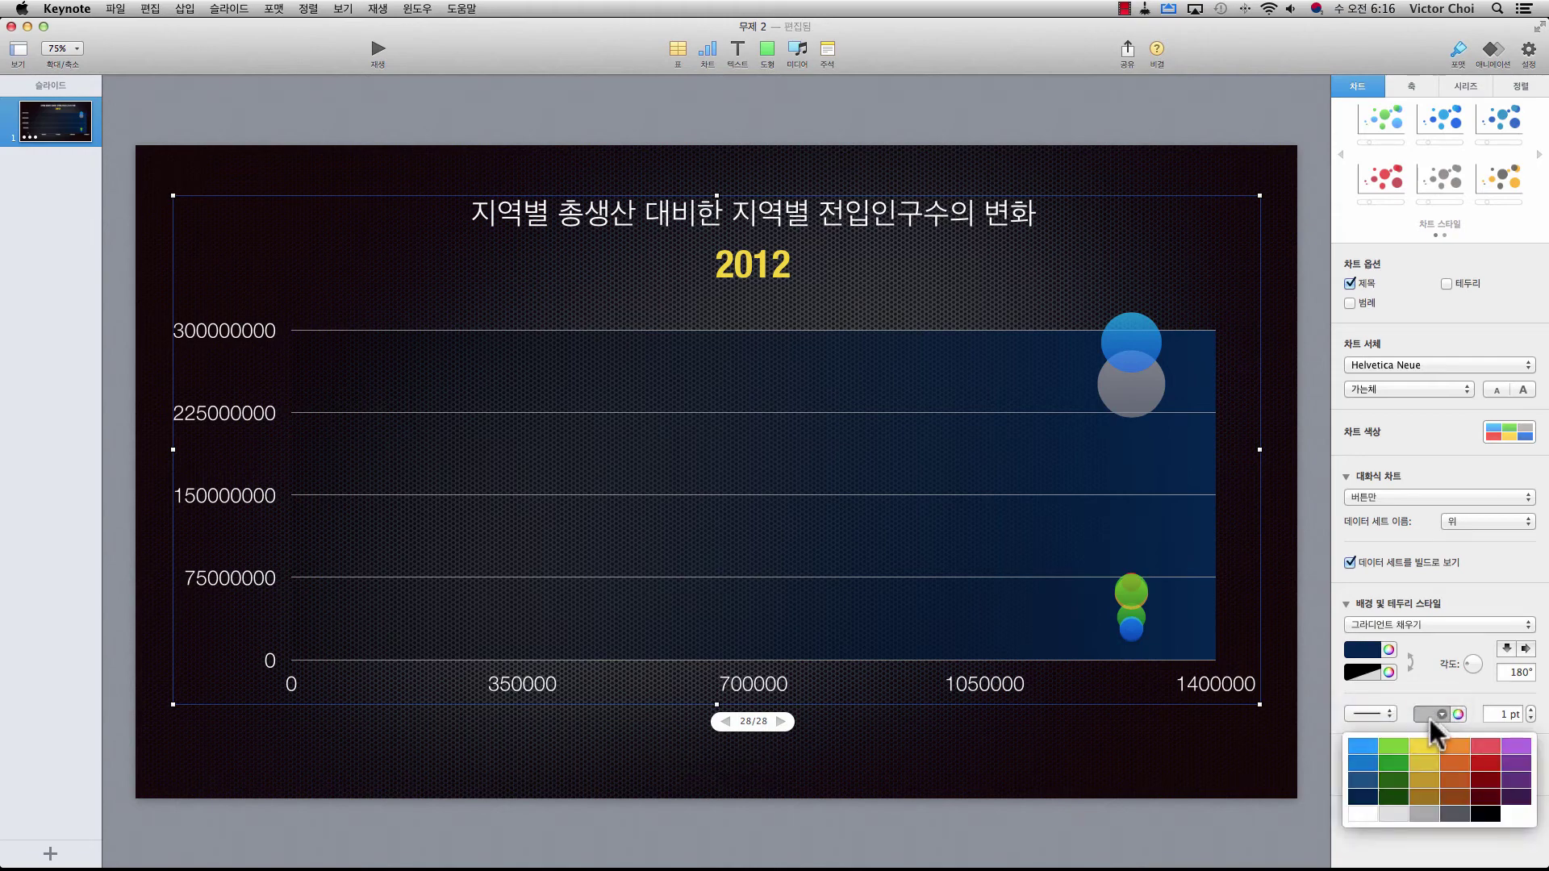
{"action": "left_click", "coordinate": [1366, 811]}
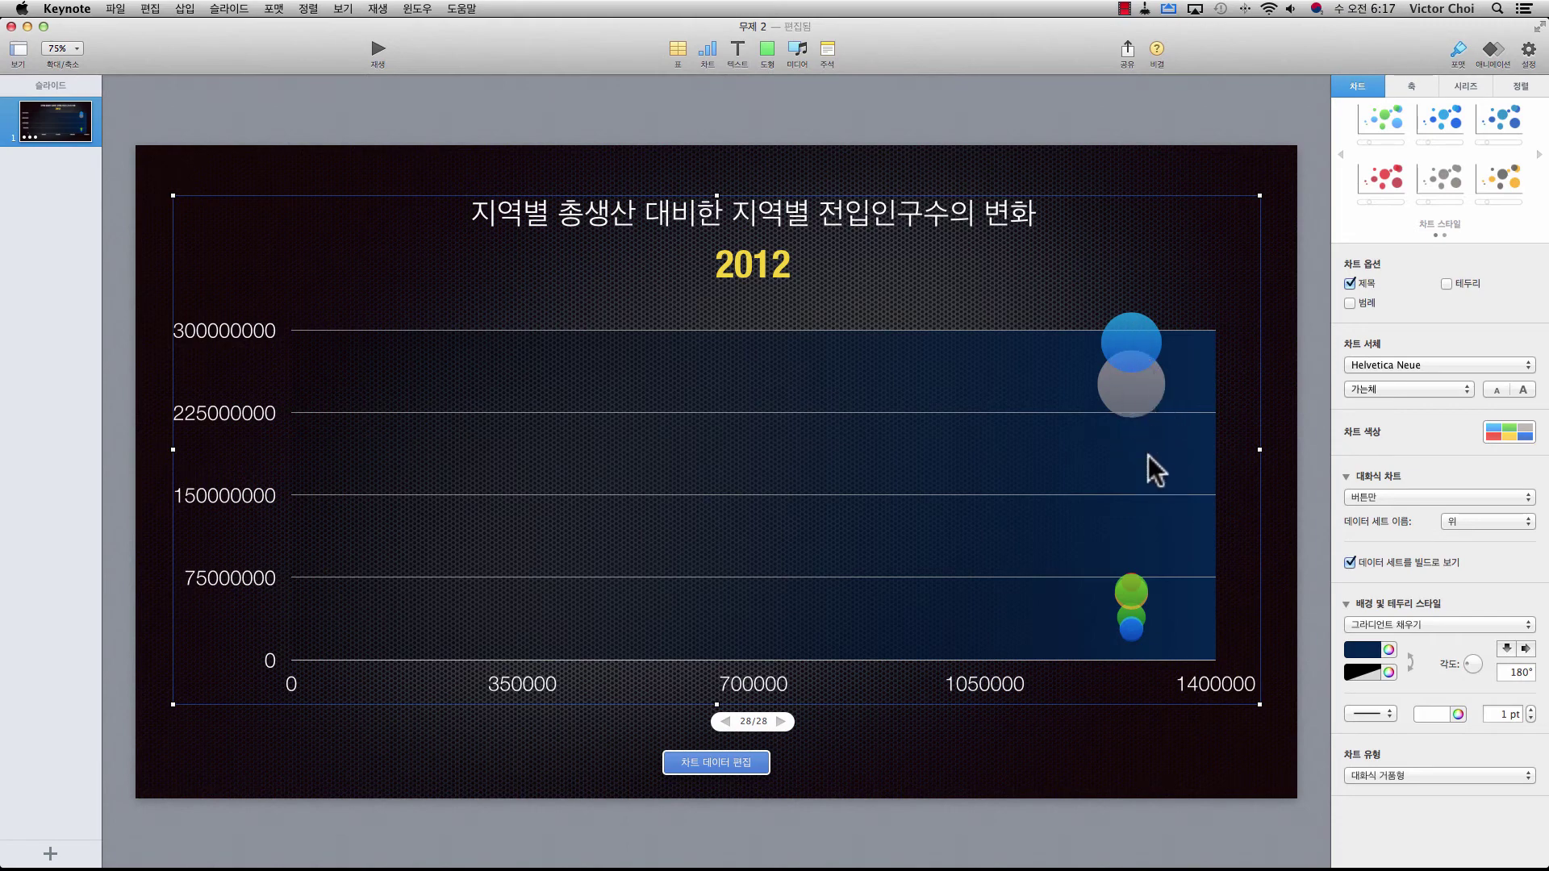
Step: Display the series names (시리즈 이름 보기) as labels on the chart's bubbles
{"action": "left_click", "coordinate": [1129, 617]}
{"action": "left_click", "coordinate": [1465, 84]}
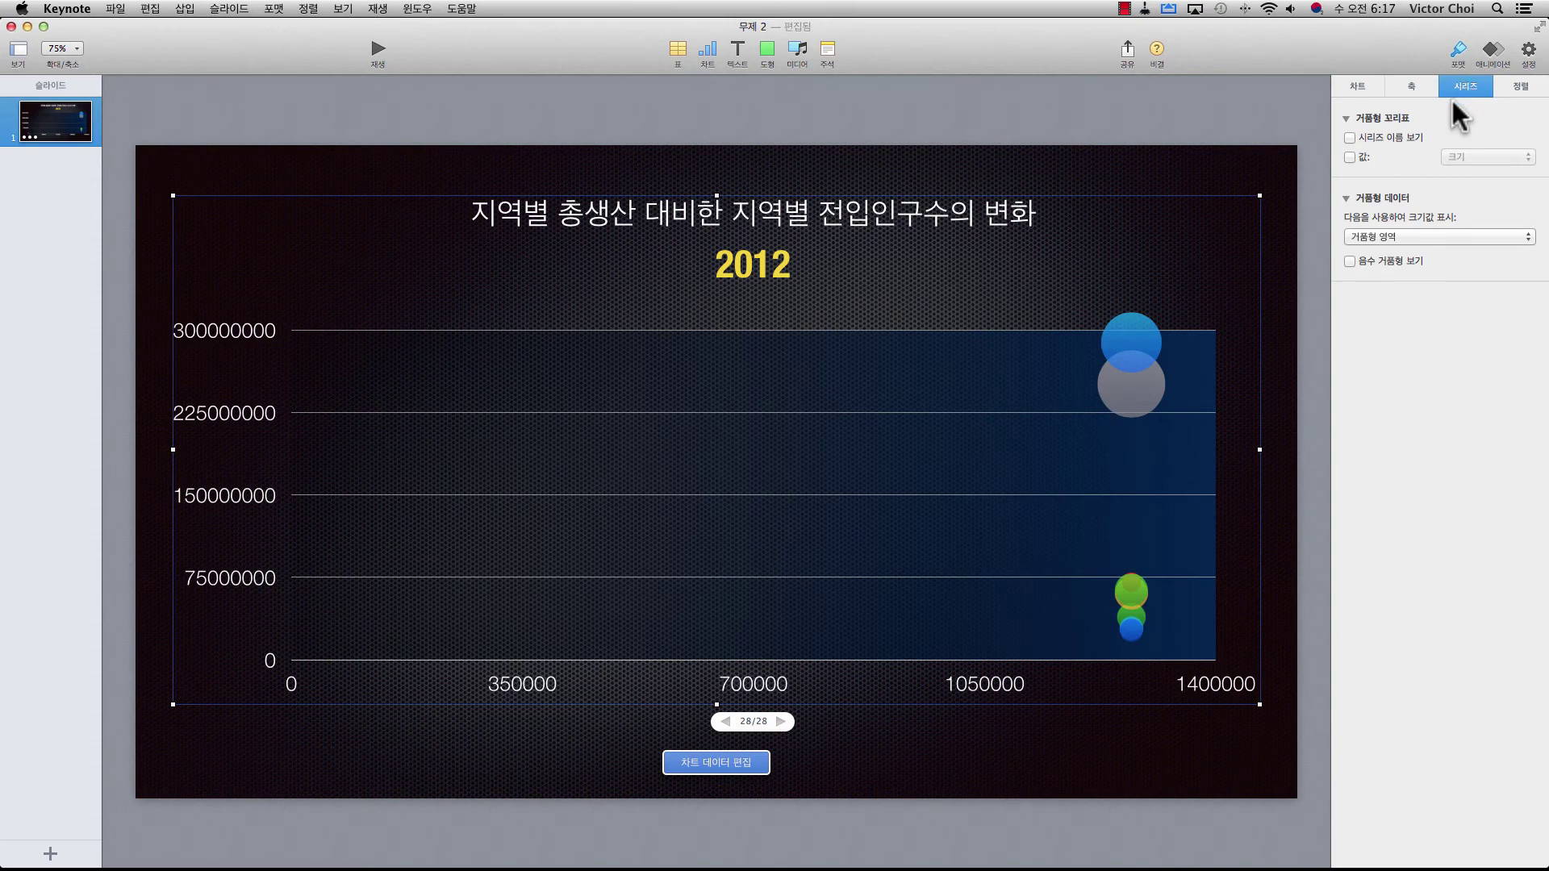
{"action": "left_click", "coordinate": [1389, 137]}
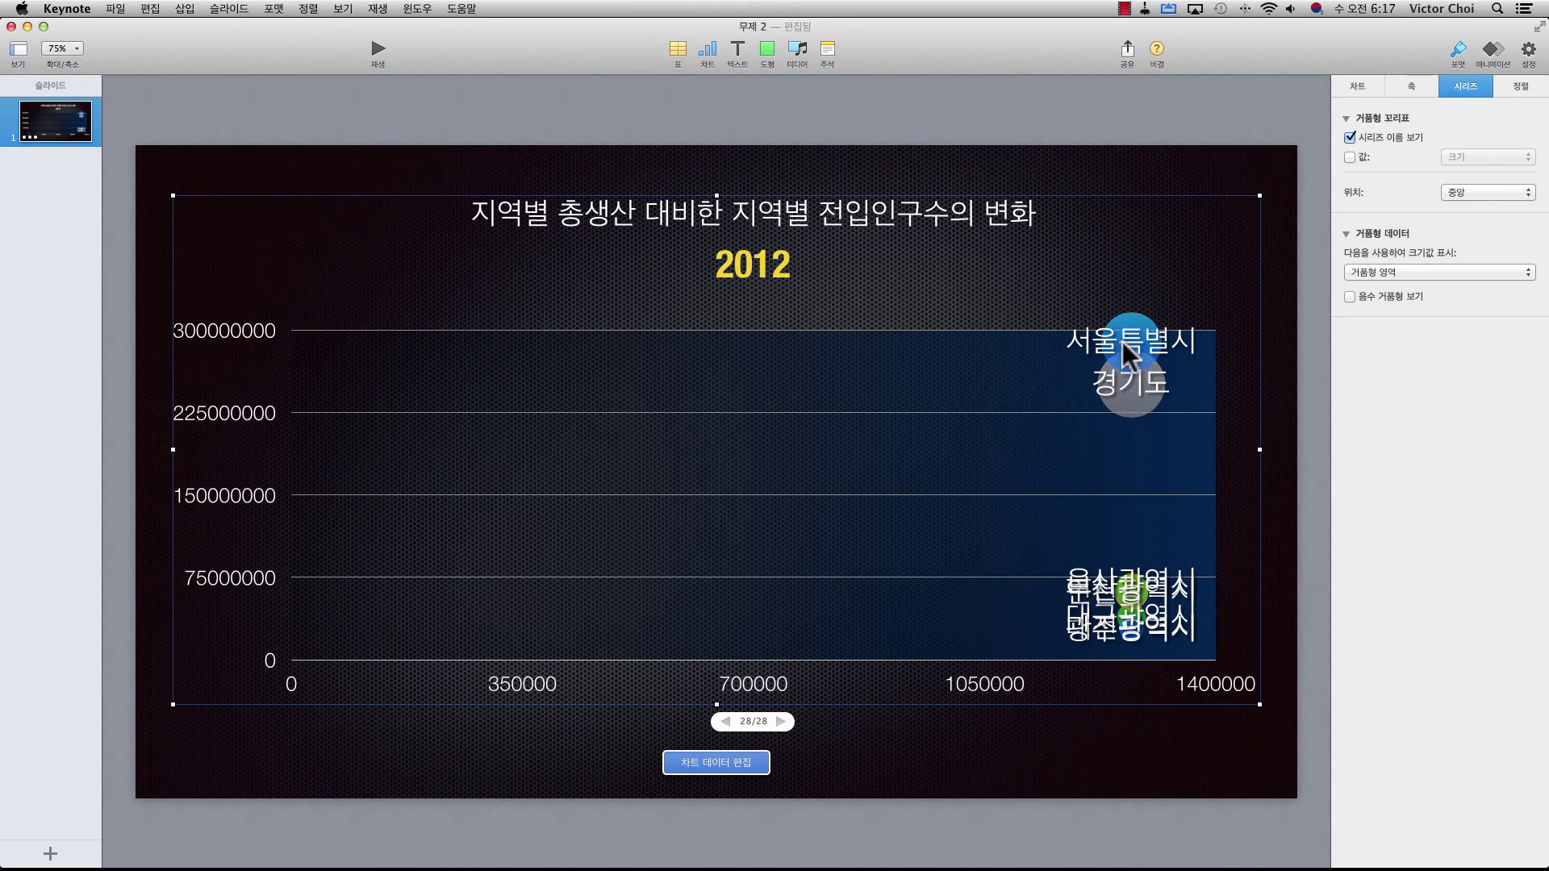
Step: Set the font size of the selected bubble series-name labels to 24
{"action": "left_click", "coordinate": [1121, 341]}
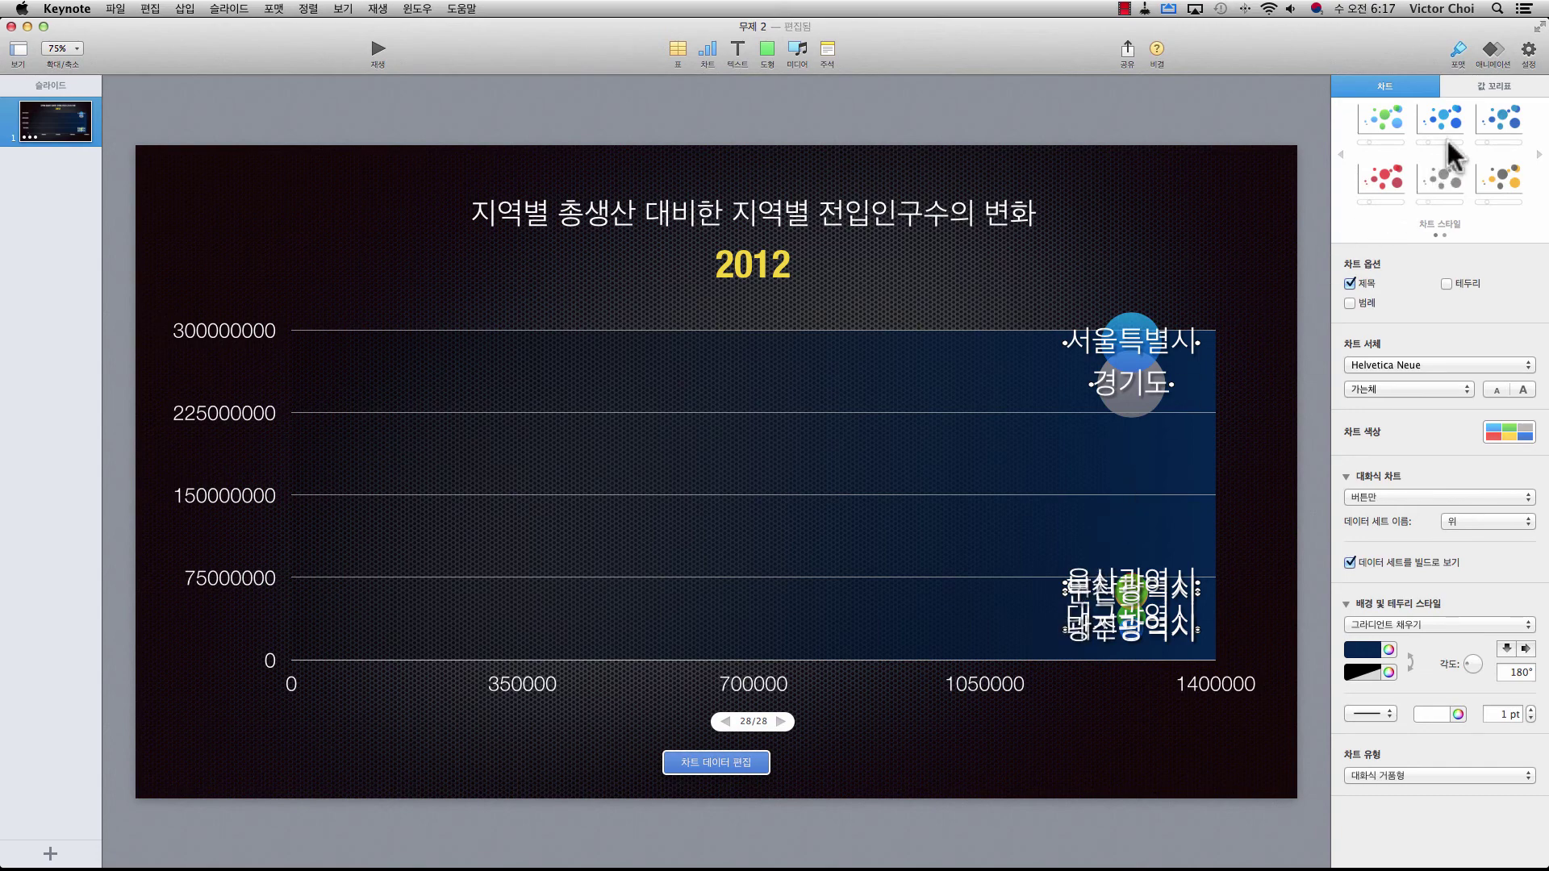
{"action": "left_click", "coordinate": [1478, 85]}
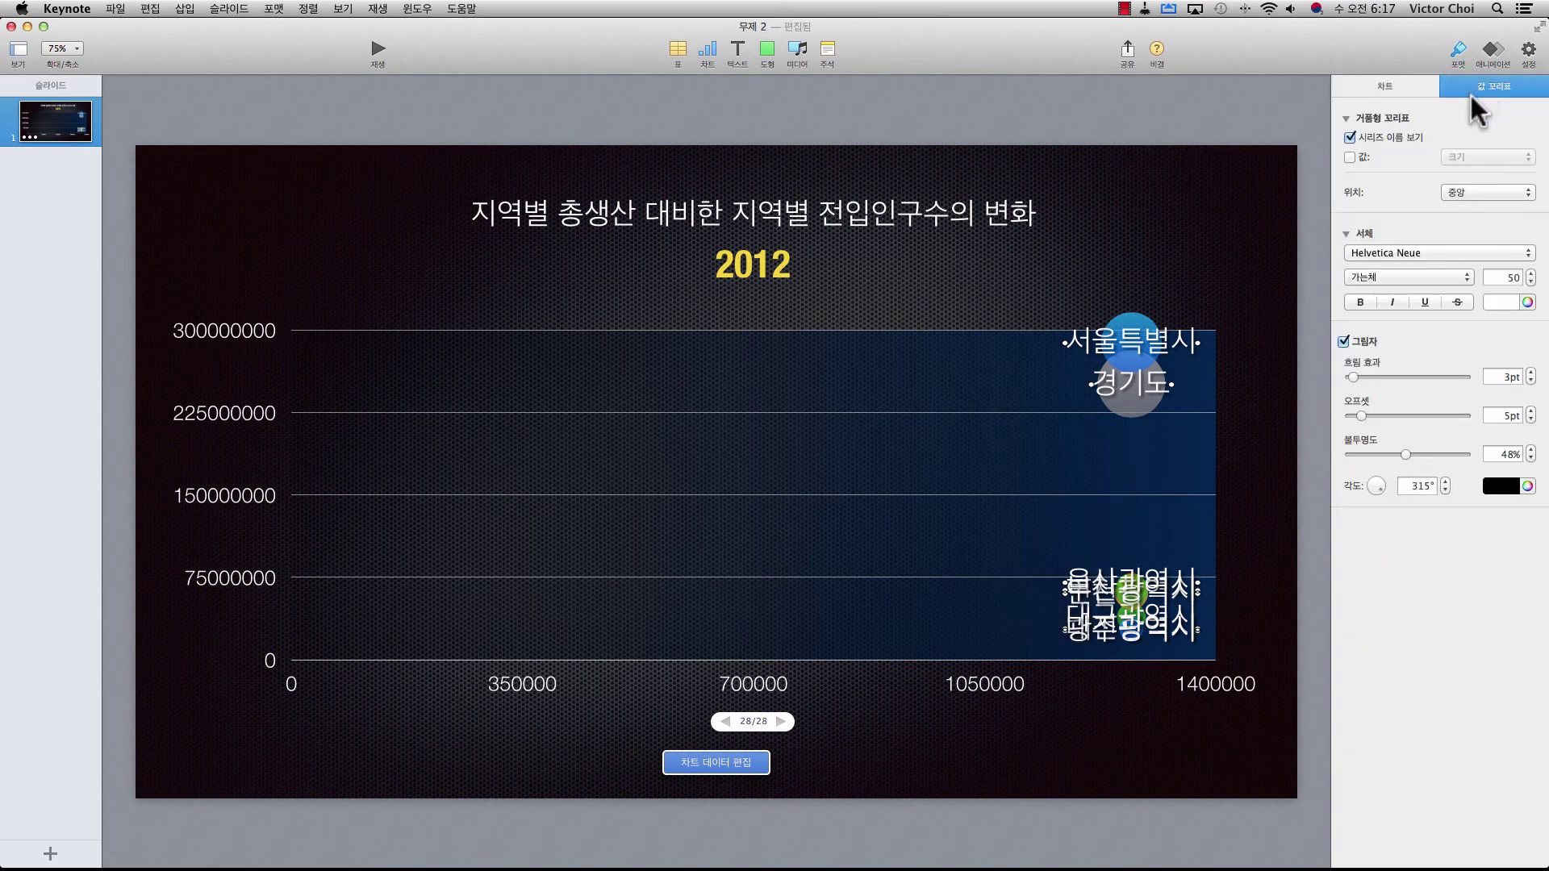
{"action": "left_click", "coordinate": [1511, 279]}
{"action": "double_click", "coordinate": [1511, 279]}
{"action": "type", "text": "24"}
{"action": "key", "text": "Return"}
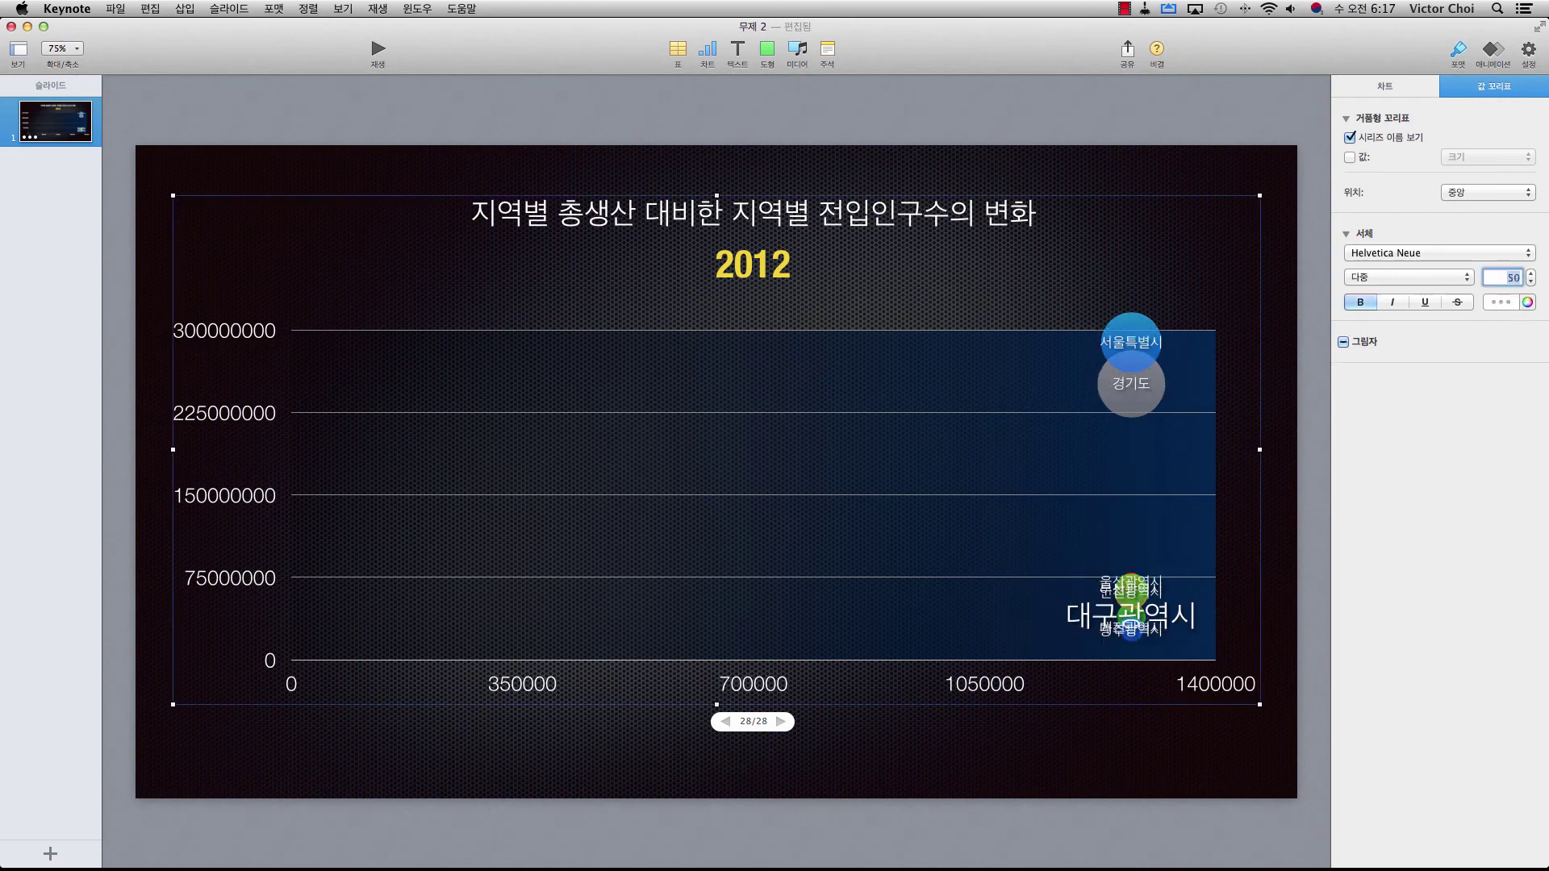
Step: Set the font size of the 대구광역시 bubble label to 24 and deselect the chart
{"action": "left_click", "coordinate": [1071, 610]}
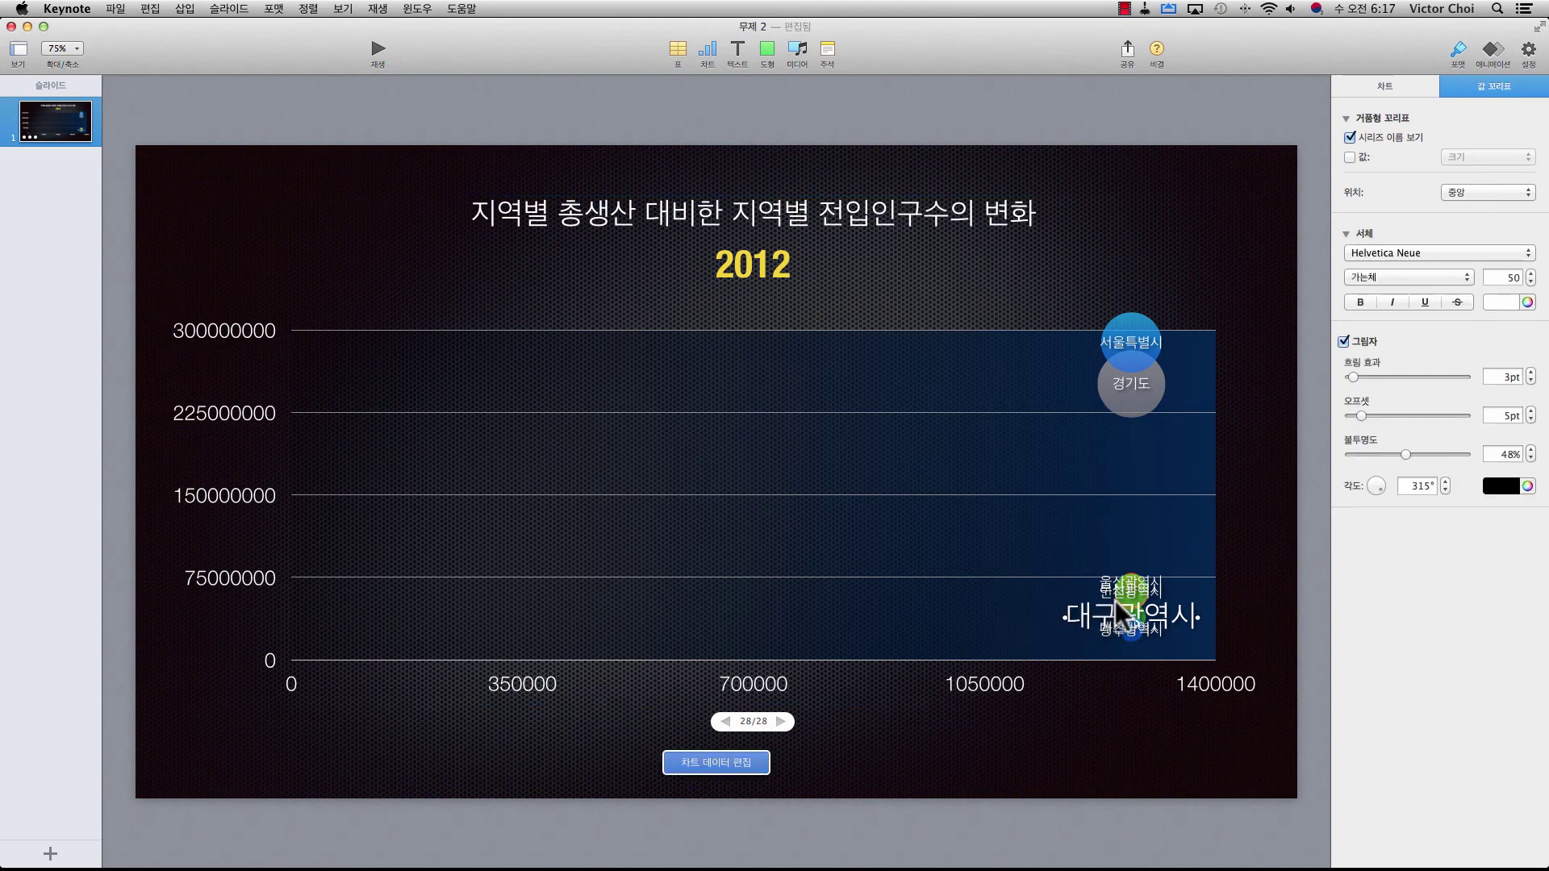
{"action": "left_click", "coordinate": [1506, 277]}
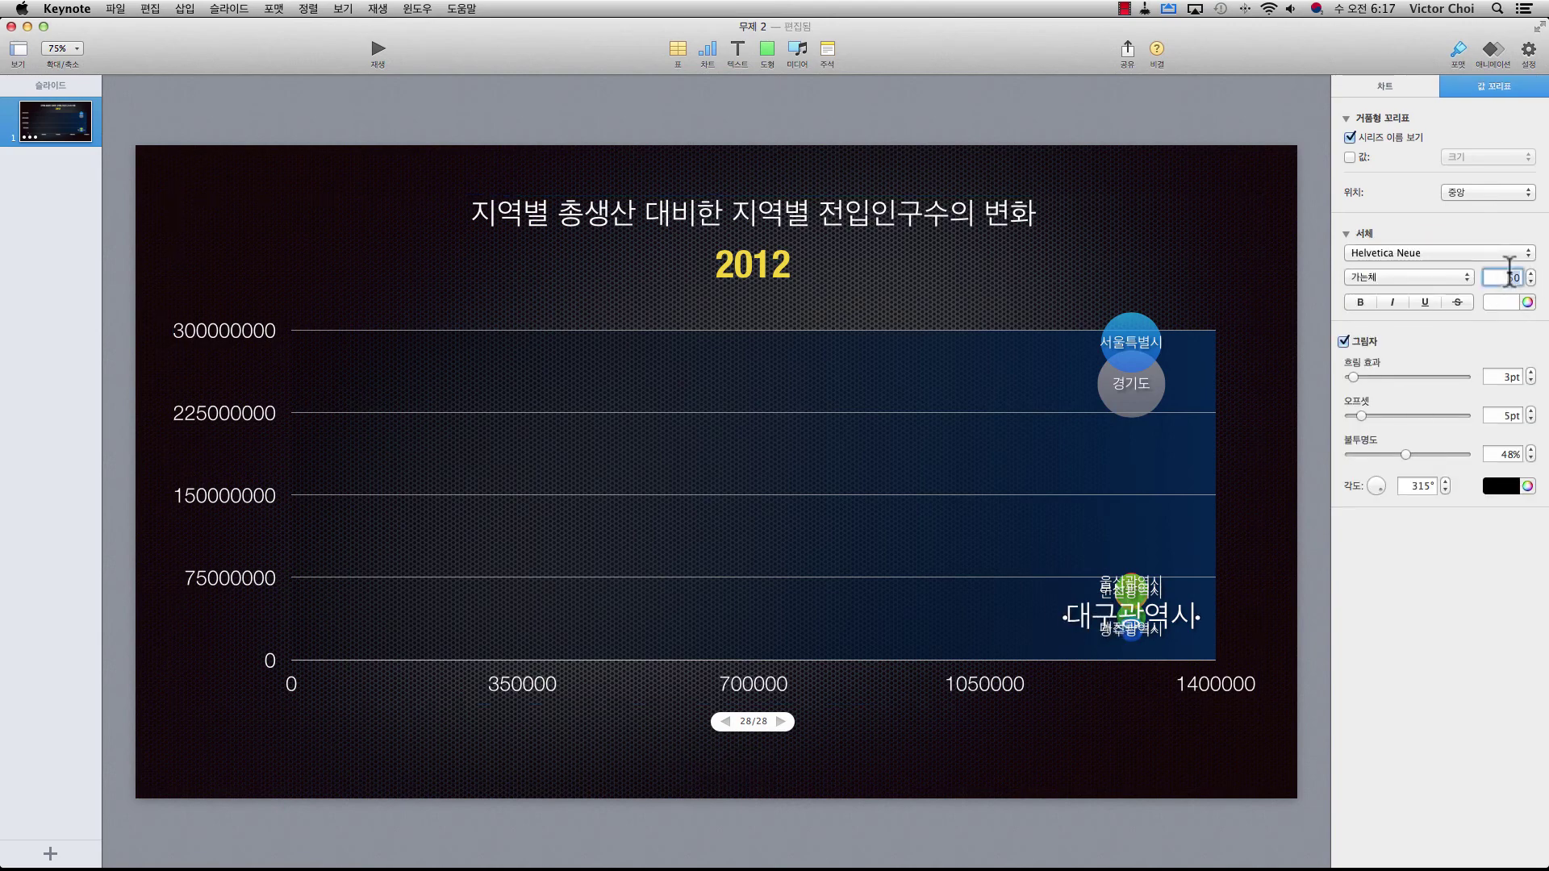
{"action": "type", "text": "24"}
{"action": "key", "text": "Return"}
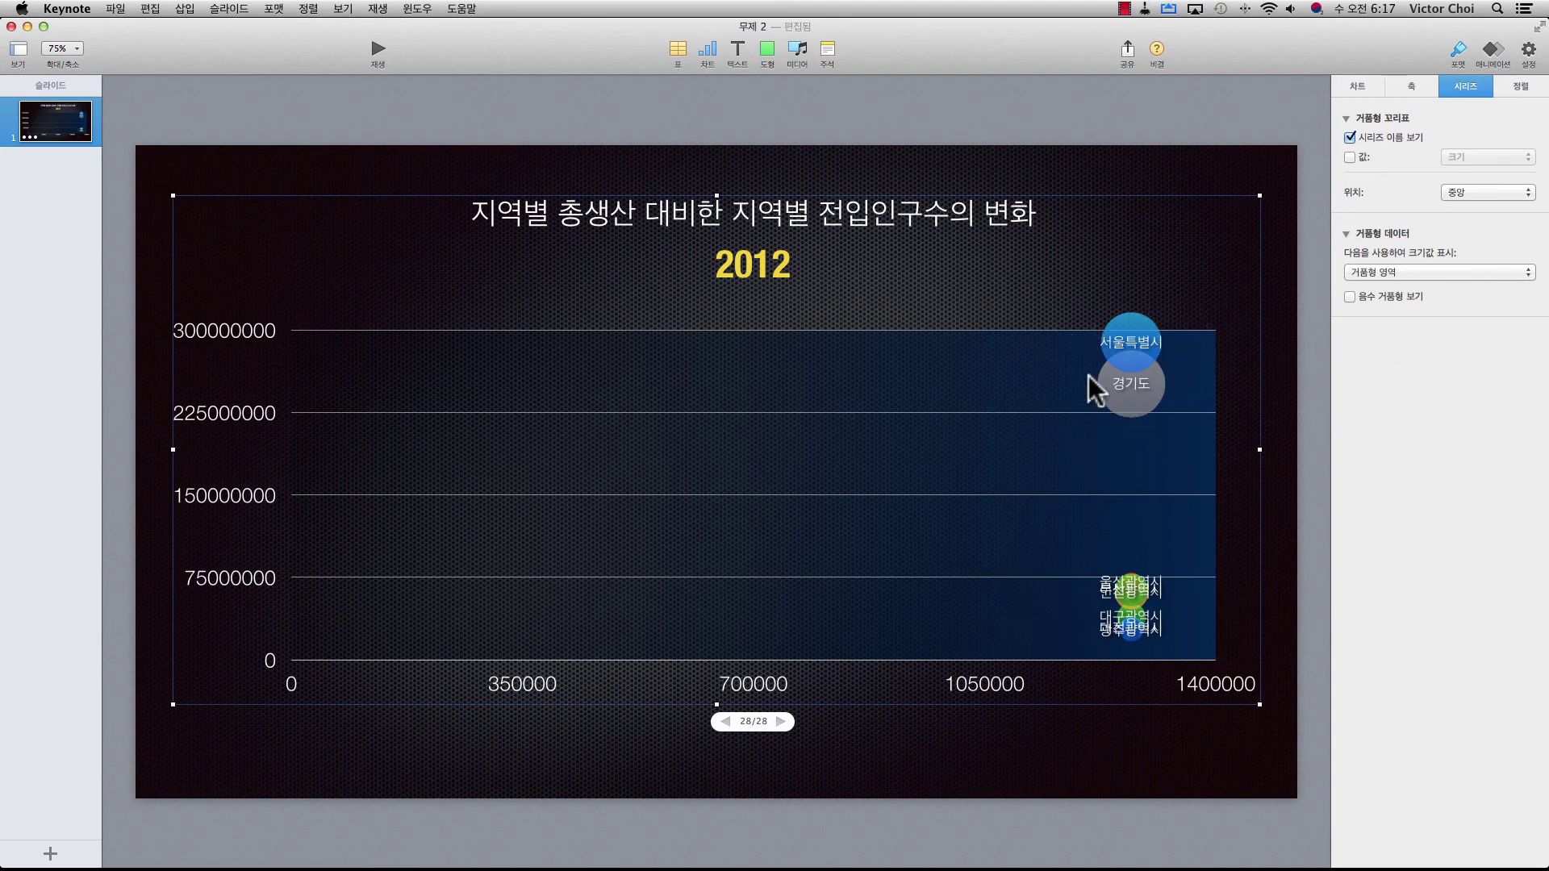
{"action": "left_click", "coordinate": [1277, 358]}
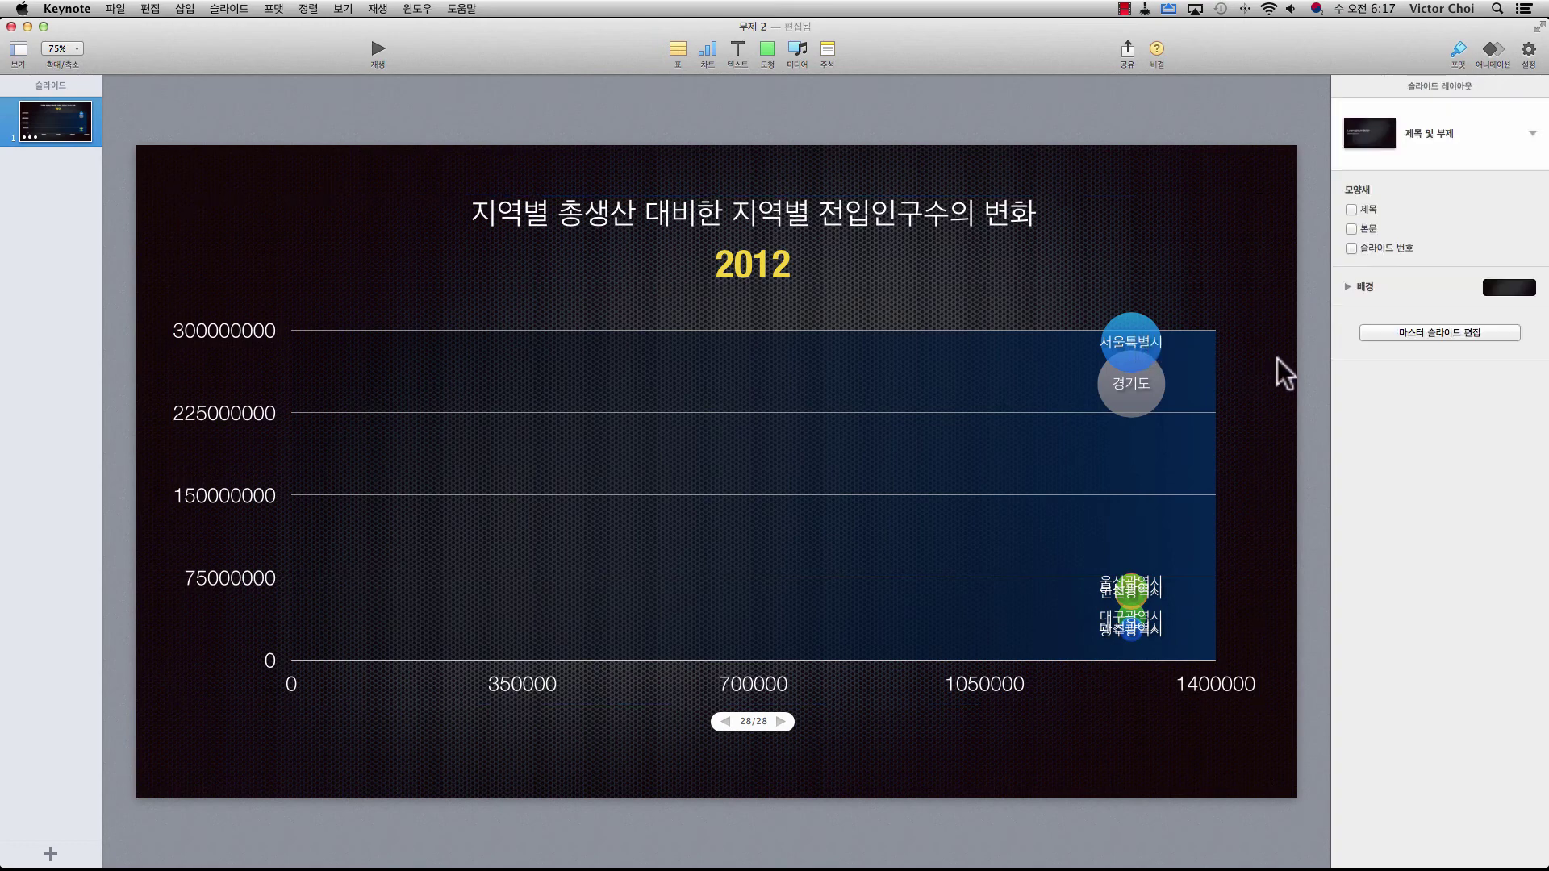
Step: Place the series-name labels on the left side (왼쪽) of the chart's bubbles
{"action": "left_click", "coordinate": [1165, 382]}
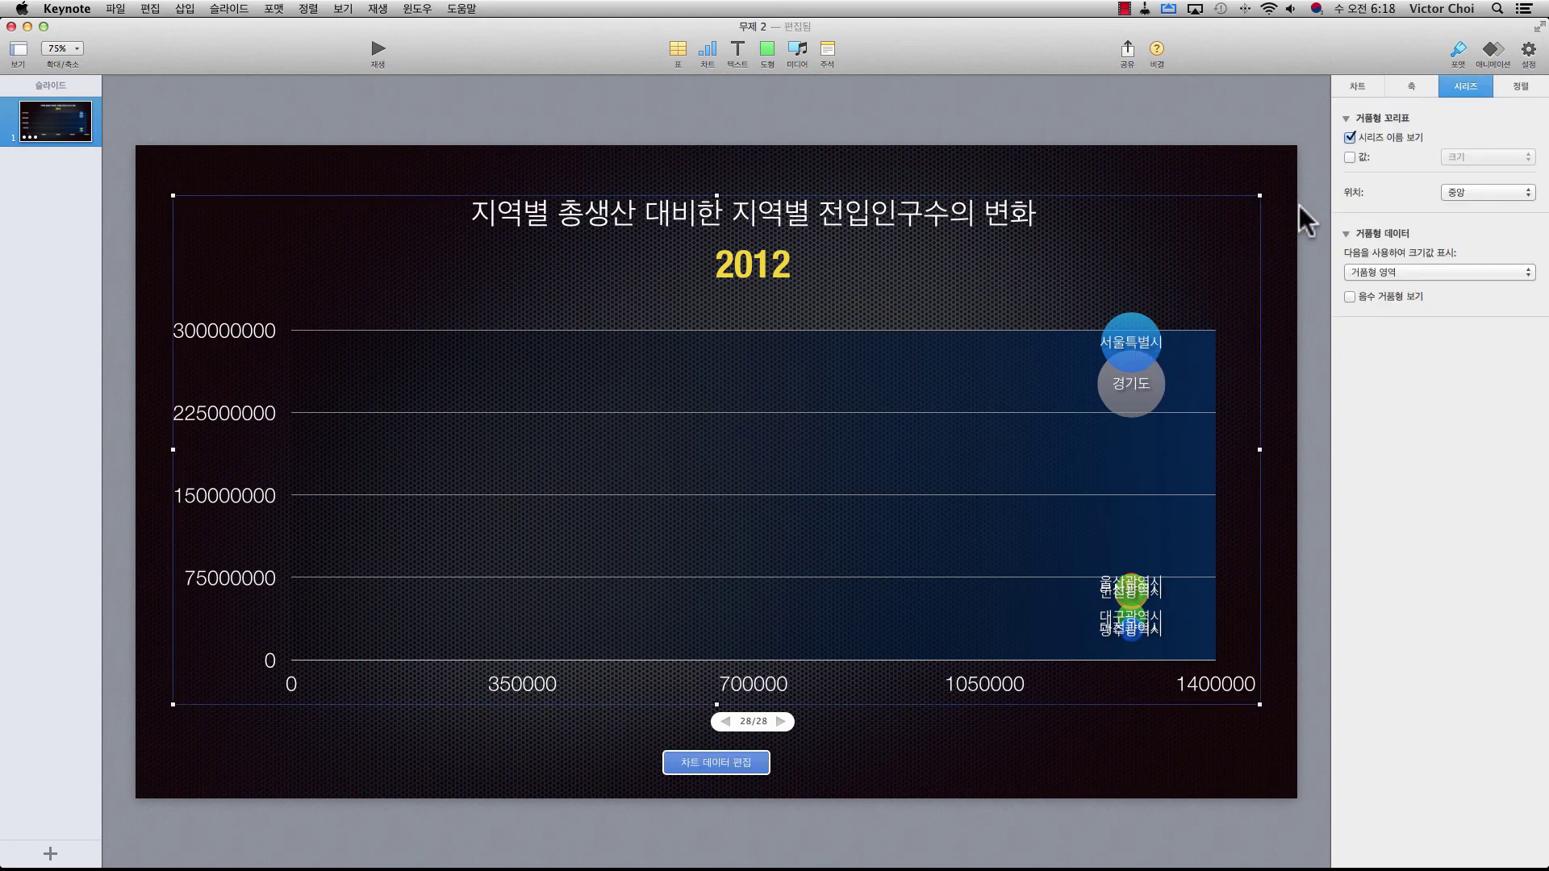
{"action": "left_click", "coordinate": [1471, 190]}
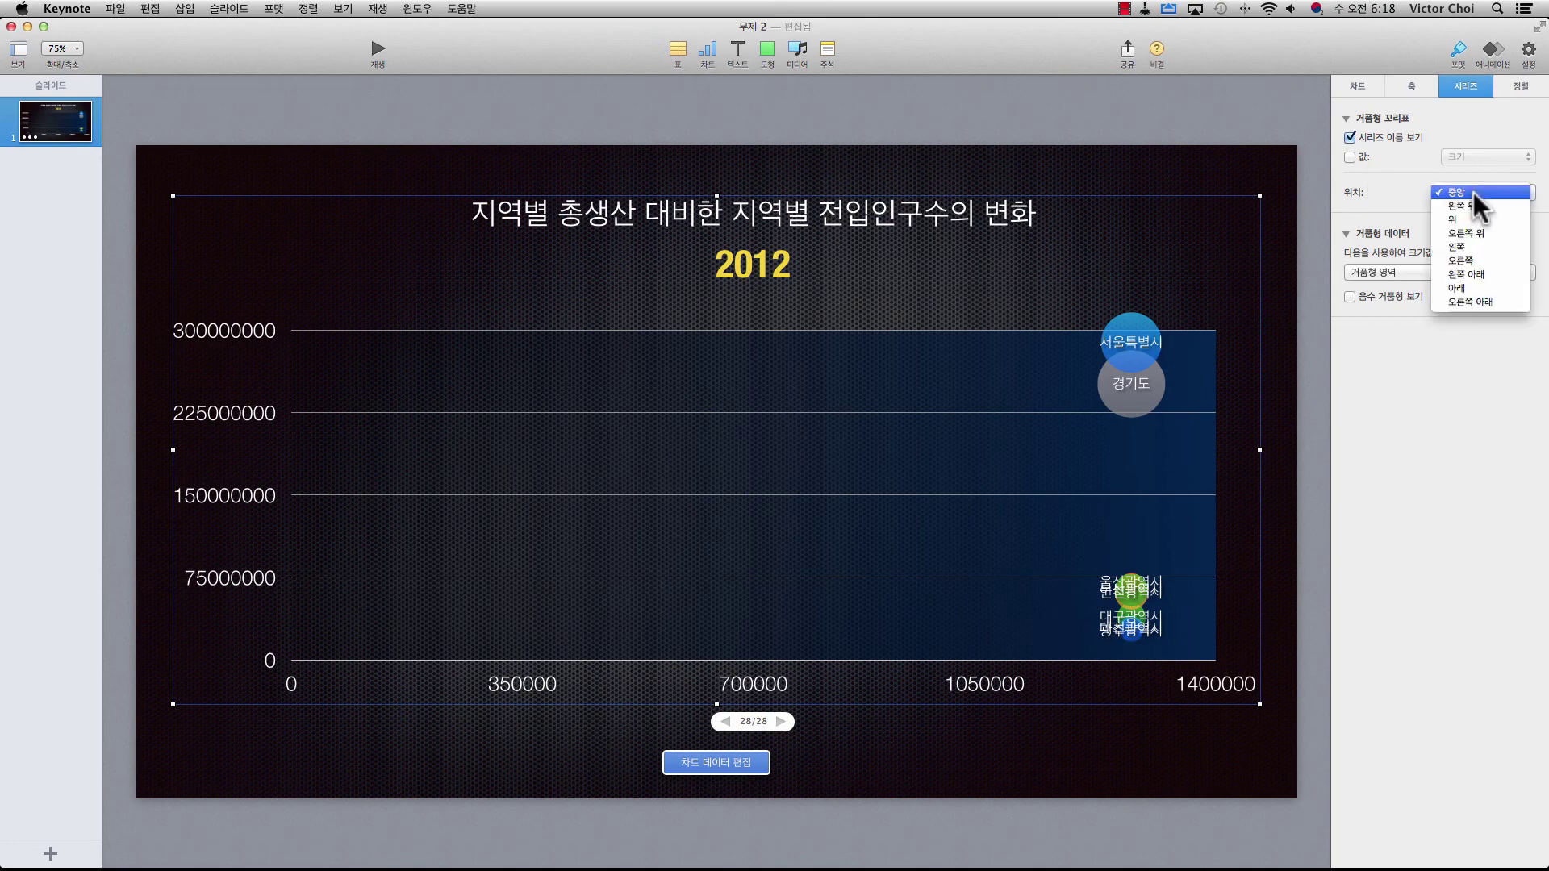
{"action": "left_click", "coordinate": [1476, 245]}
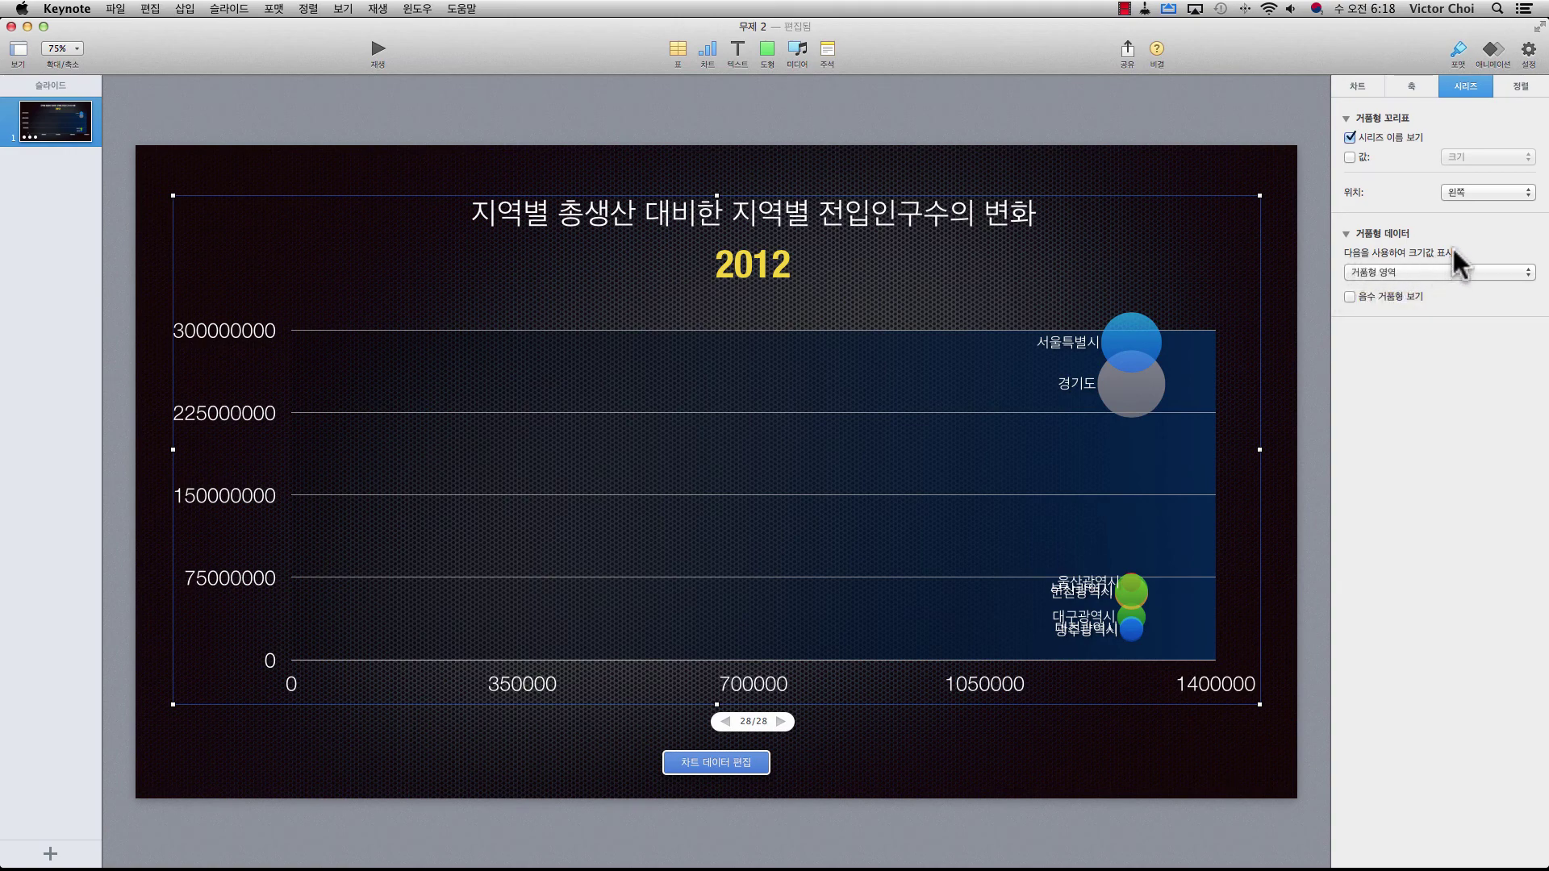
Step: Make the bubble size values represent bubble diameter (거품형 지름) and start playing the slideshow
{"action": "left_click", "coordinate": [1394, 271]}
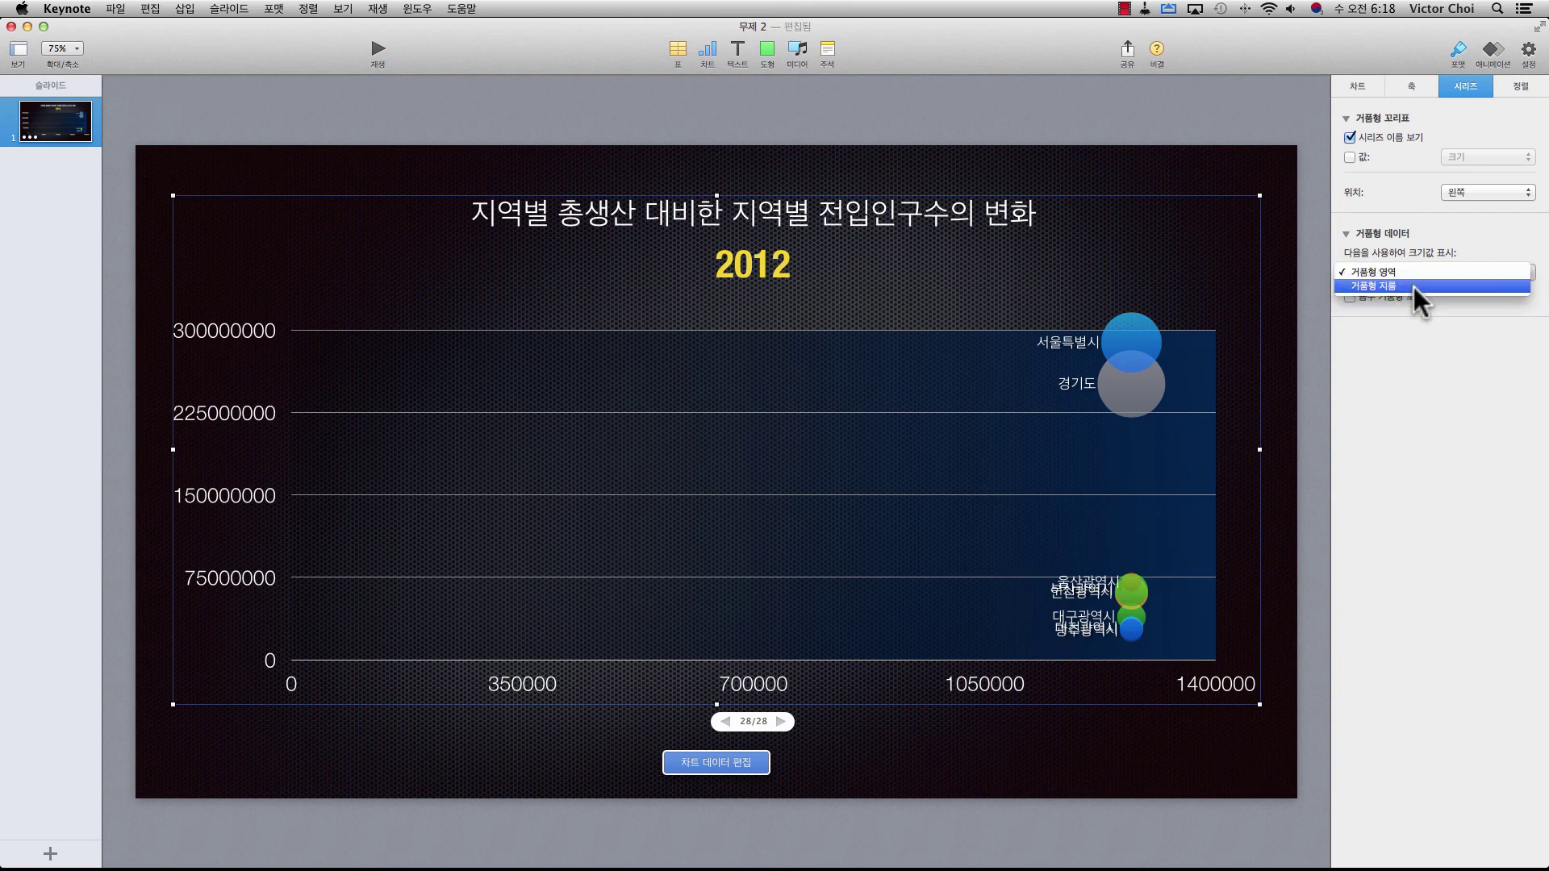
{"action": "left_click", "coordinate": [1414, 287]}
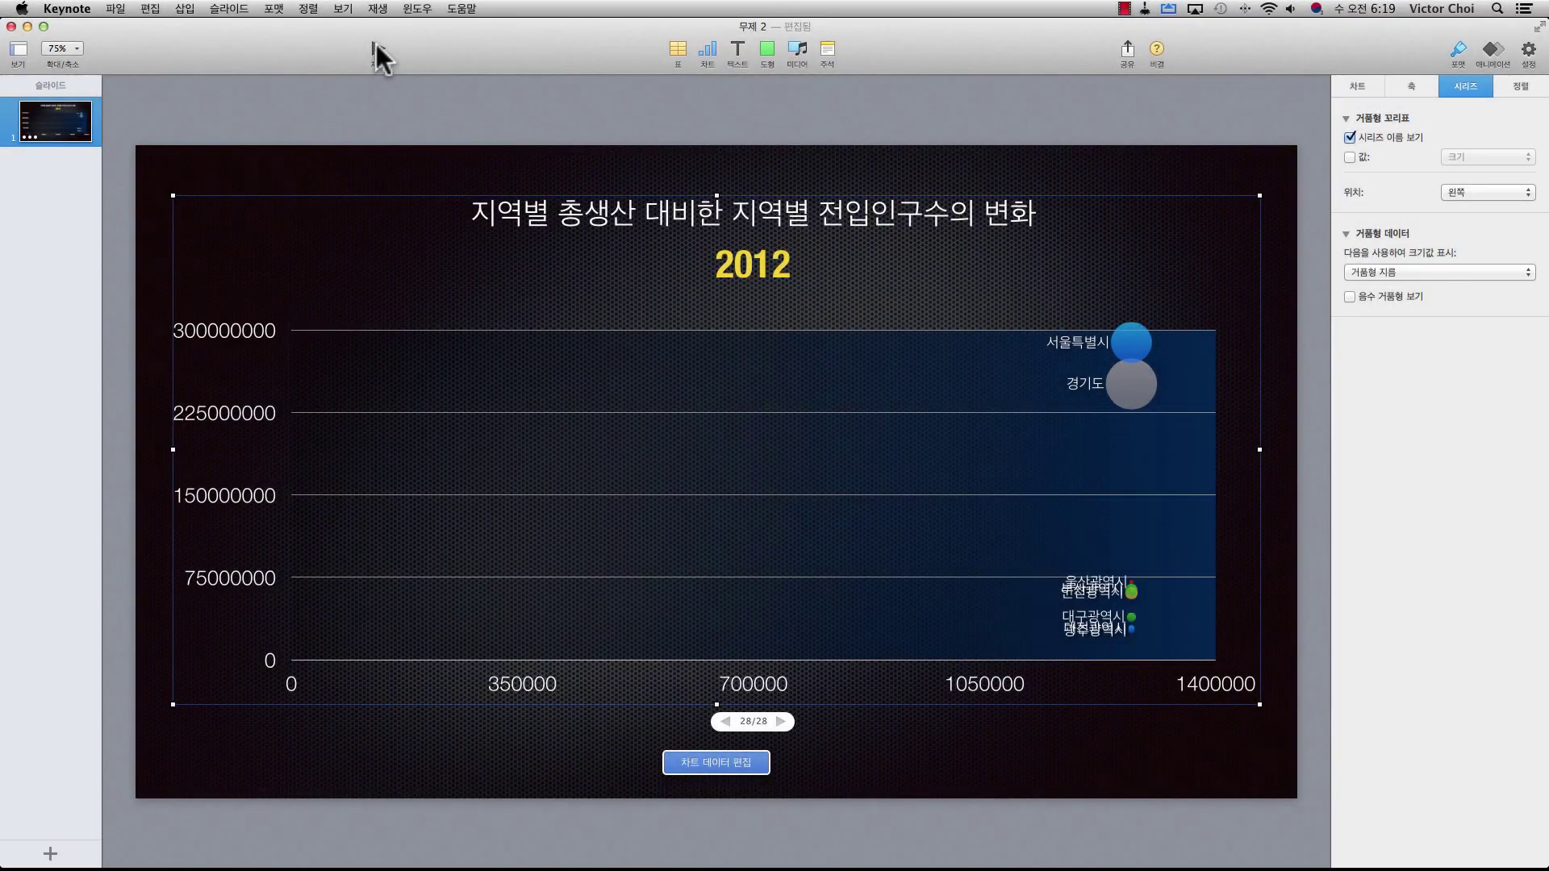
{"action": "left_click", "coordinate": [378, 53]}
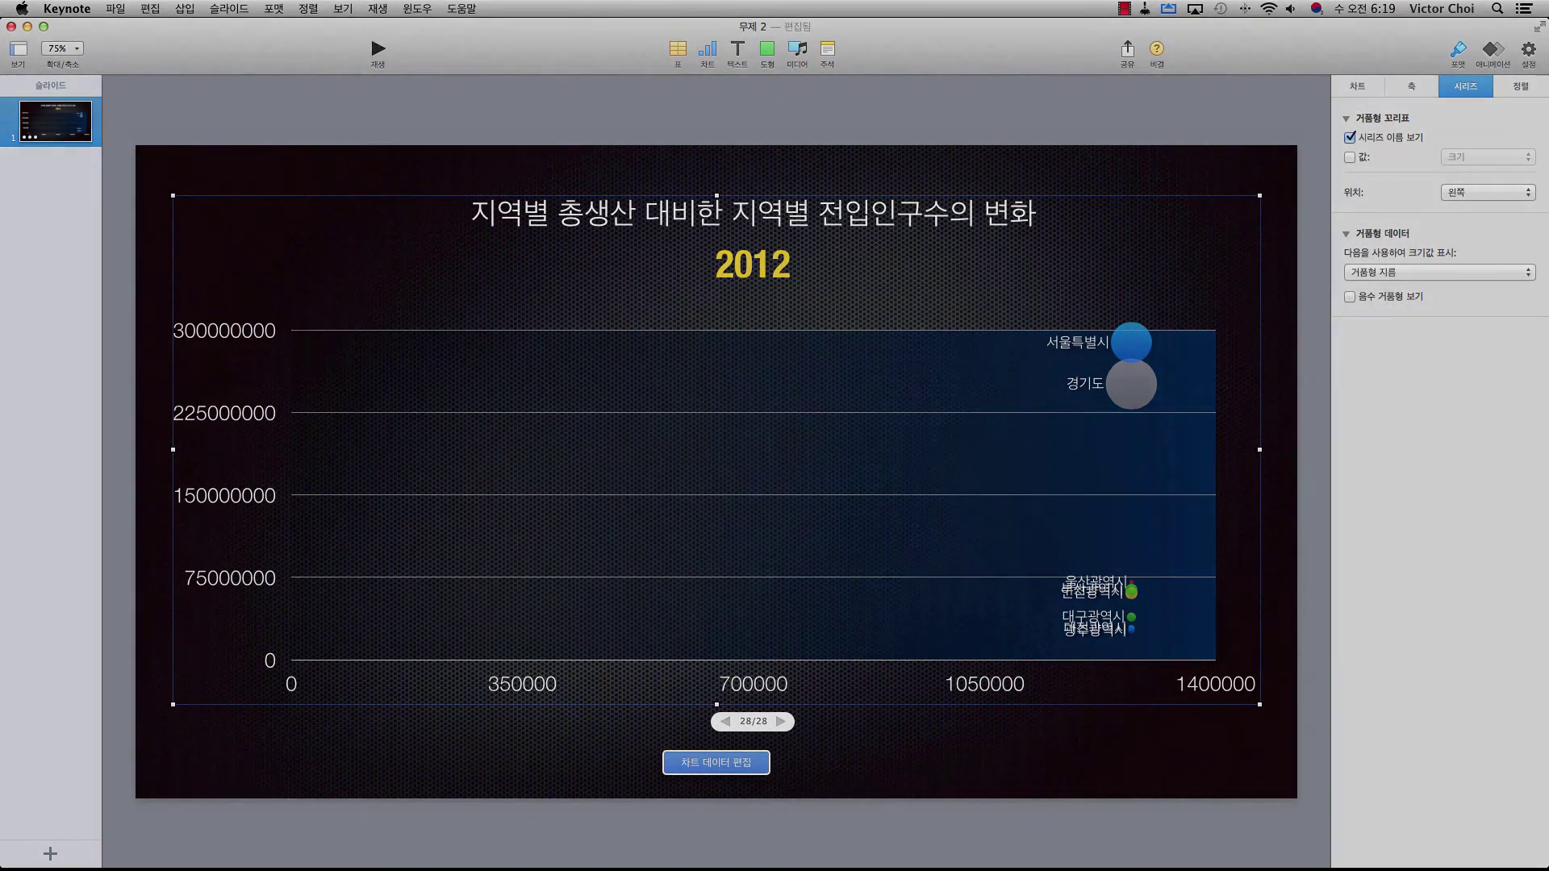